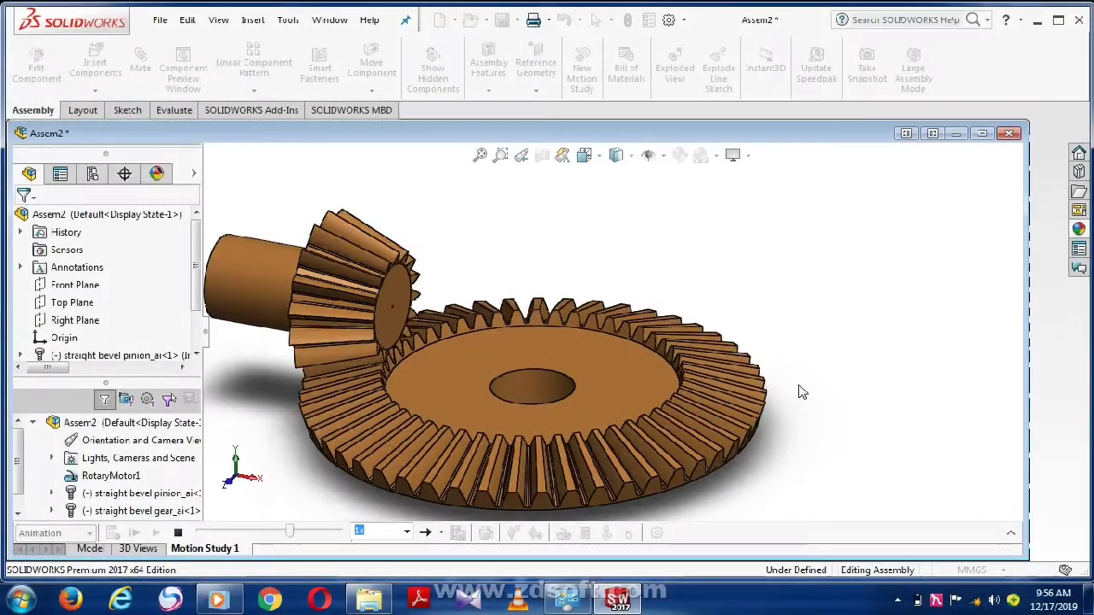
Zoom out on the finished bronze bevel gear assembly preview
scroll(789, 397, up, 2)
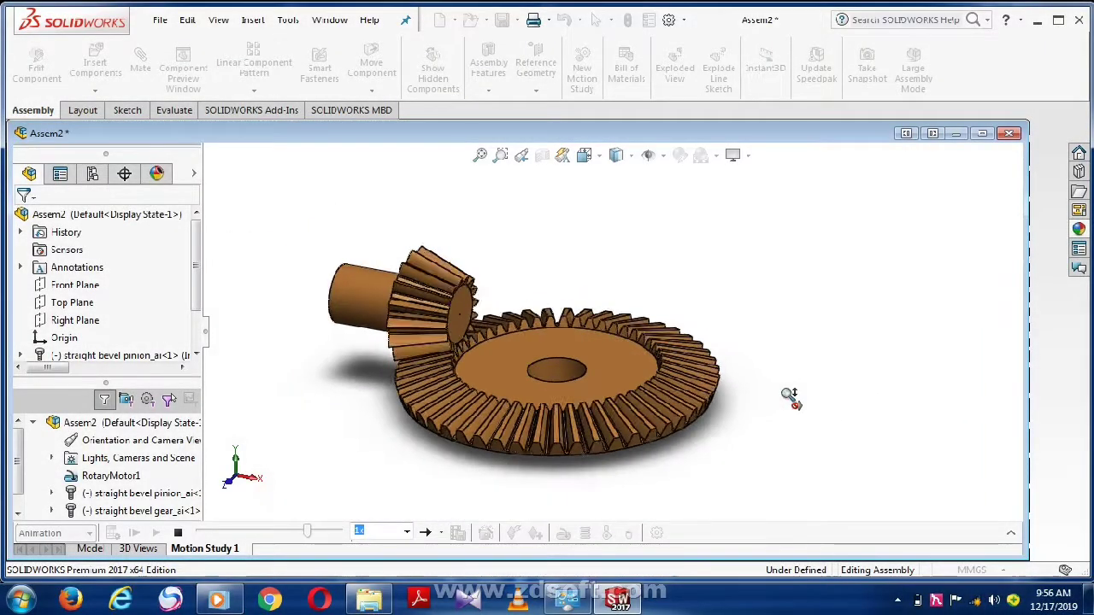
scroll(788, 397, up, 1)
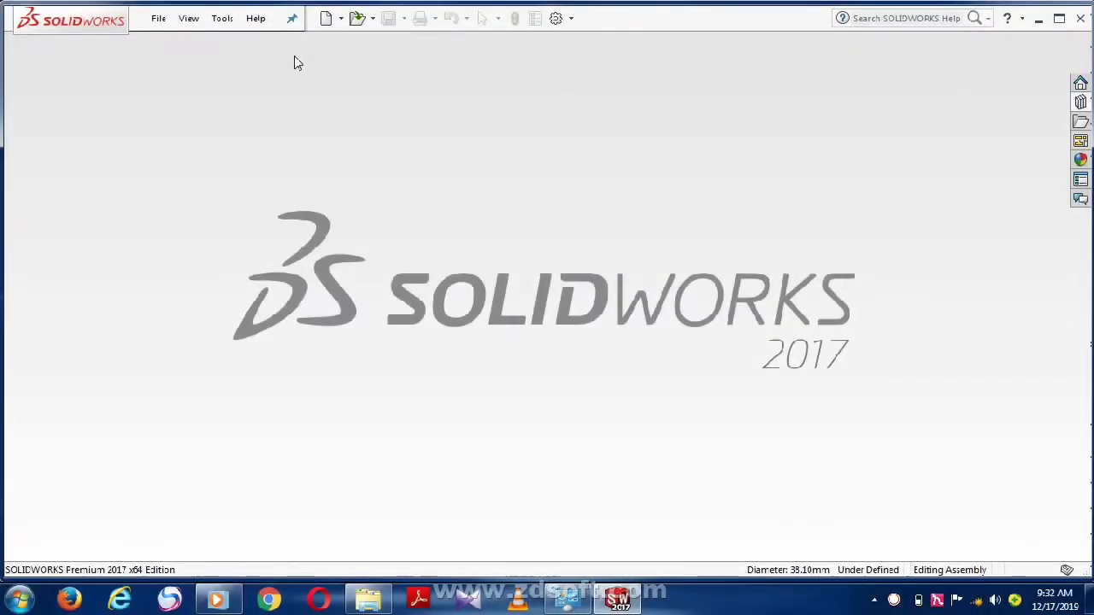
Create a new empty assembly without inserting any starting component
click(325, 18)
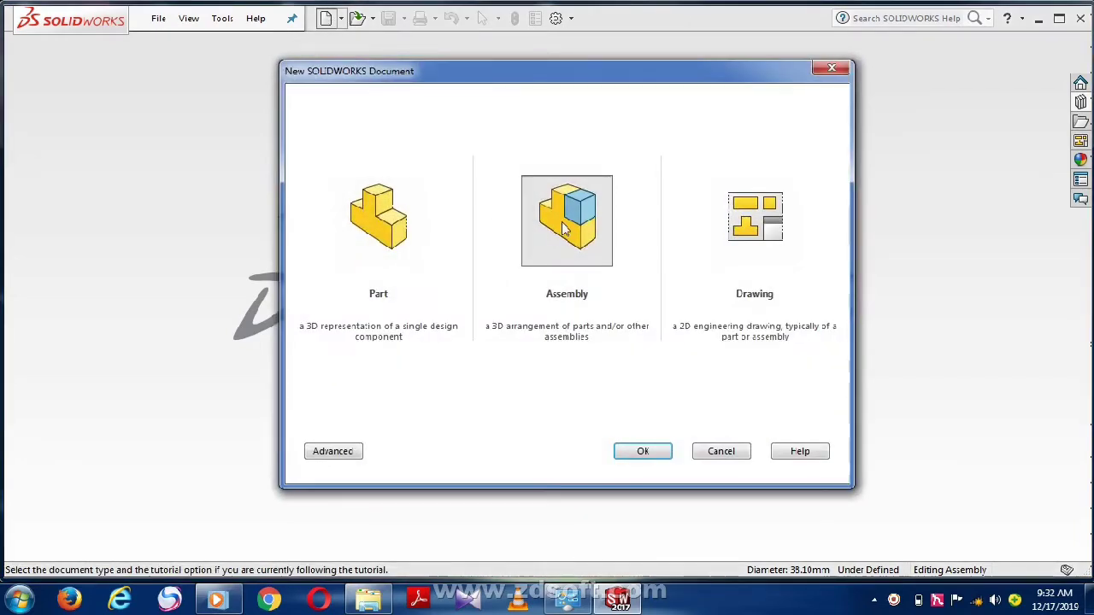
click(564, 229)
click(652, 451)
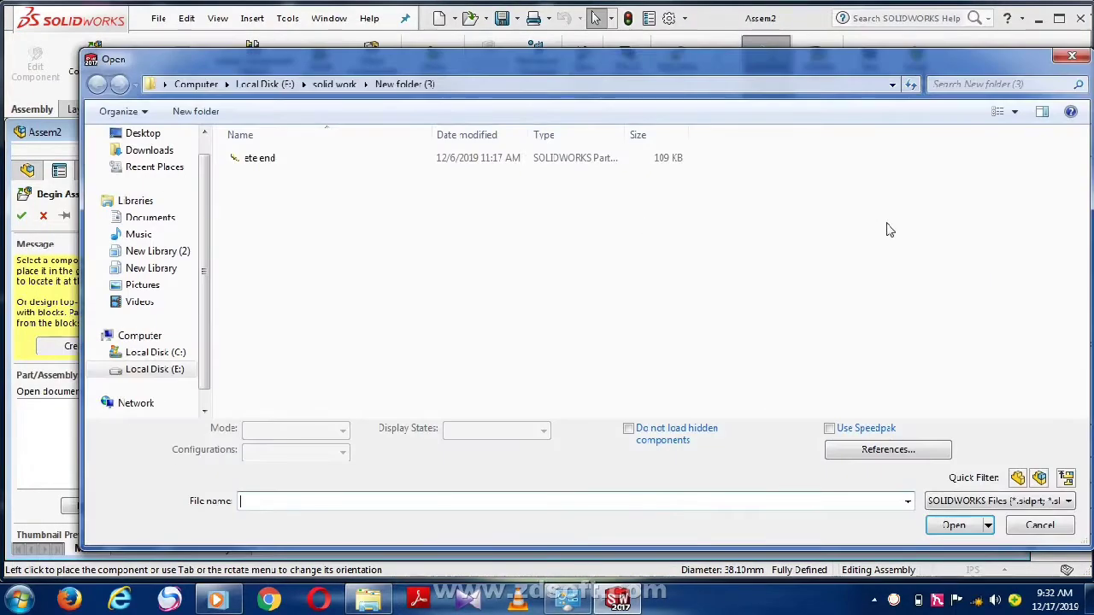
click(1071, 55)
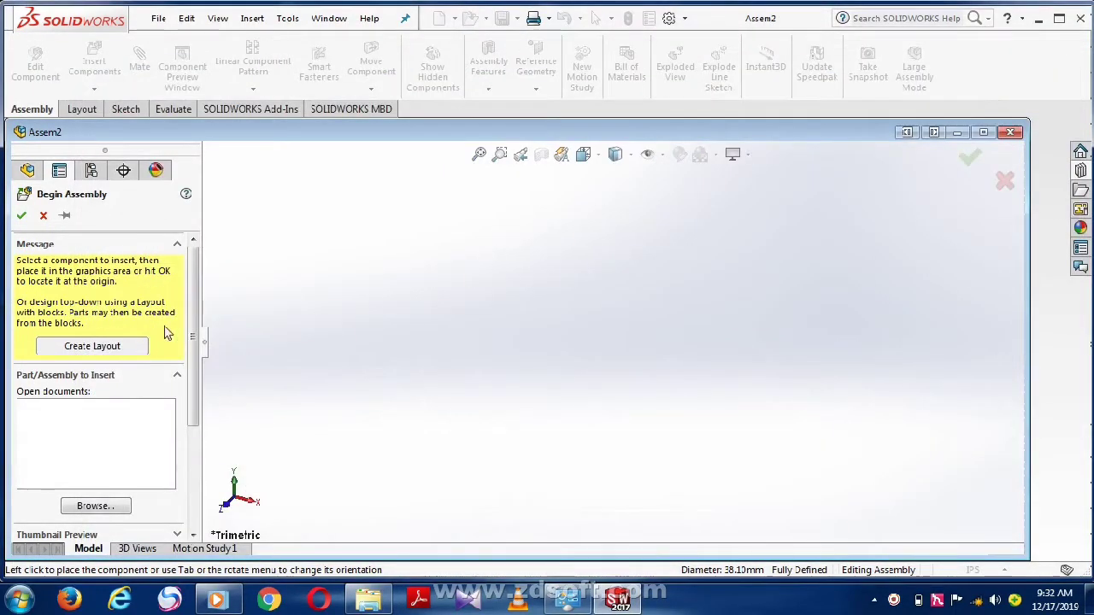
click(43, 215)
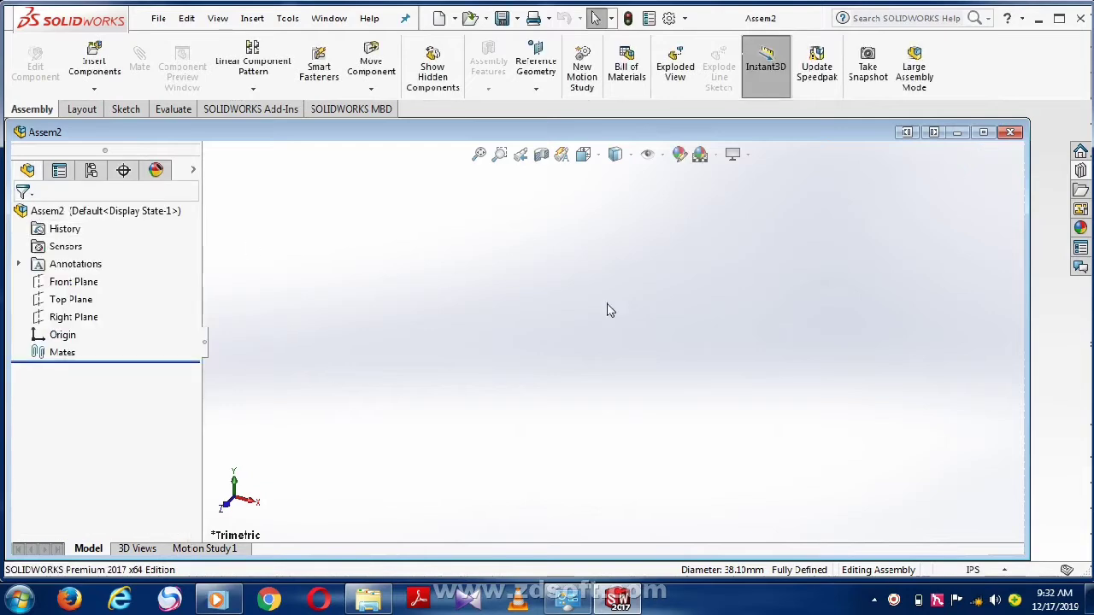
Apply the Plain White scene, set MMGS units, and show the Design Library
click(716, 155)
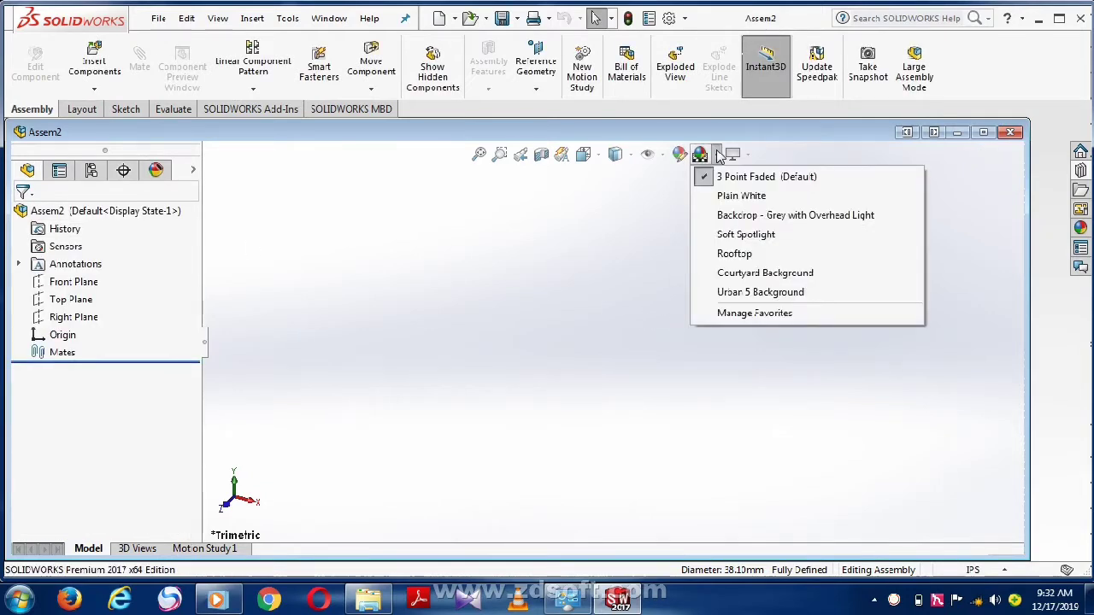
click(729, 198)
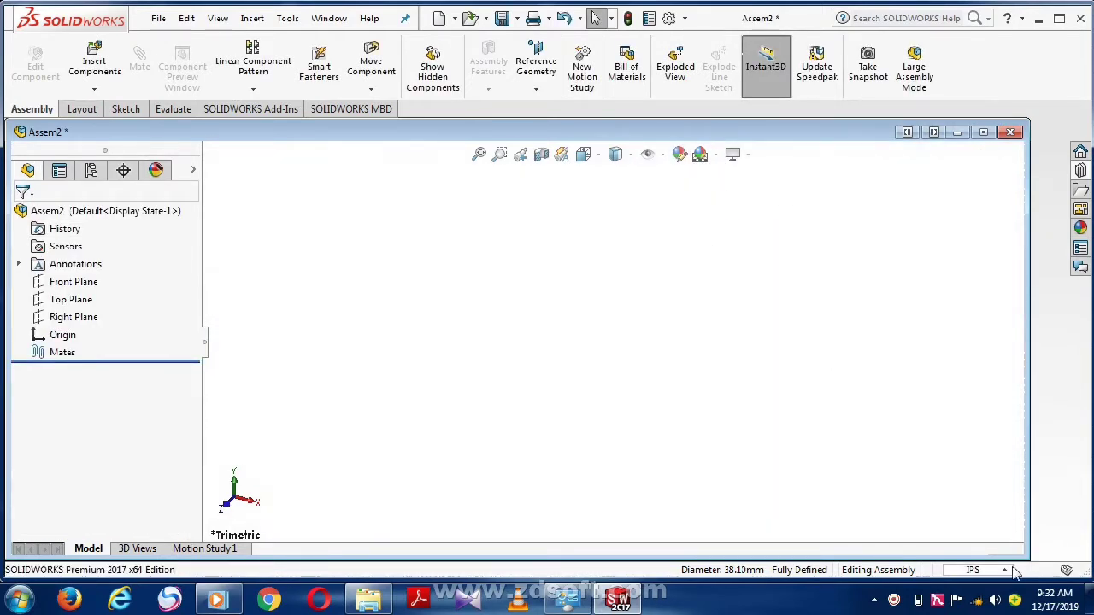
click(1001, 571)
click(970, 504)
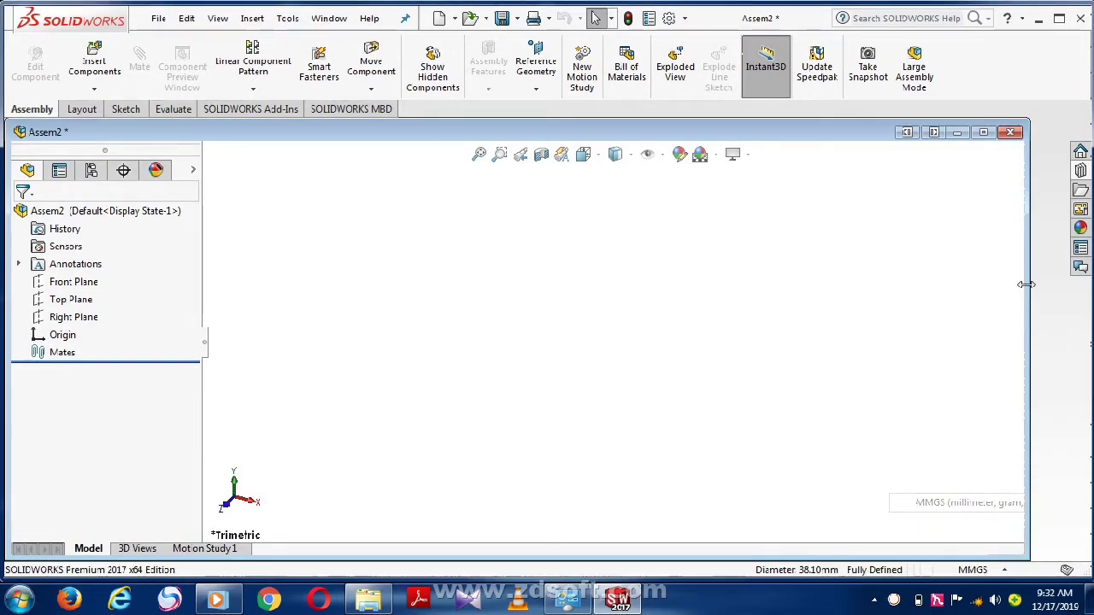
click(1080, 170)
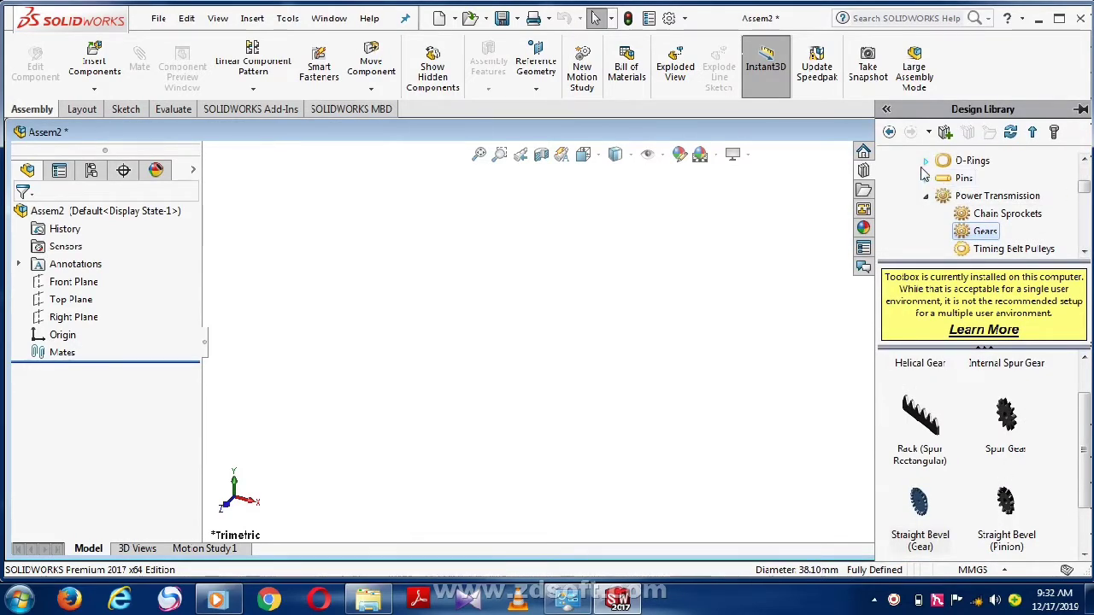
Place a Straight Bevel (Pinion) from Toolbox > ANSI Inch > Power Transmission > Gears
drag(1084, 190, 1085, 171)
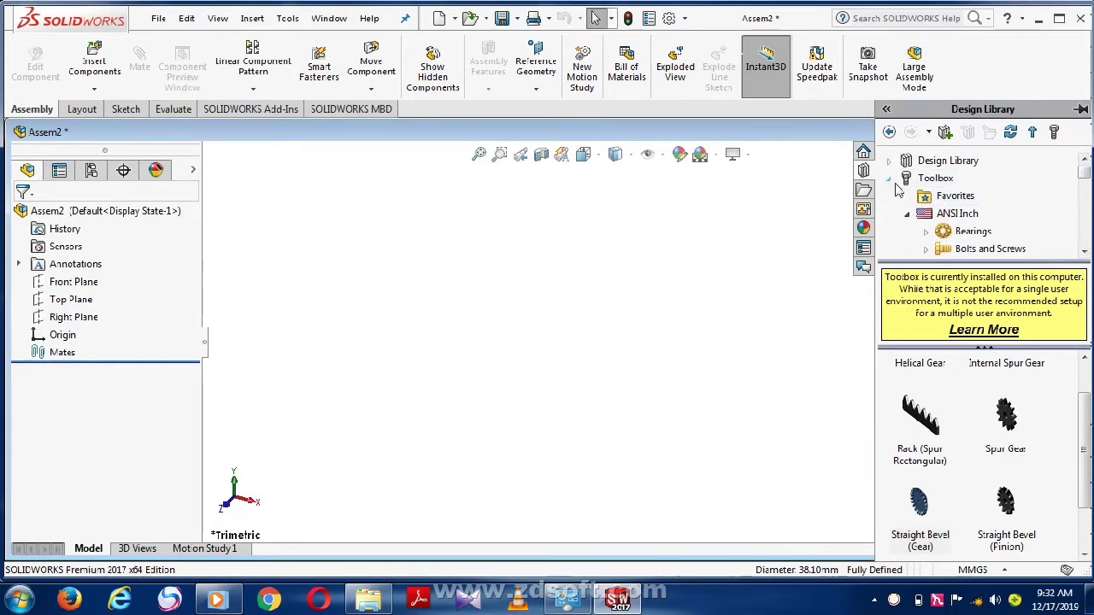
click(891, 178)
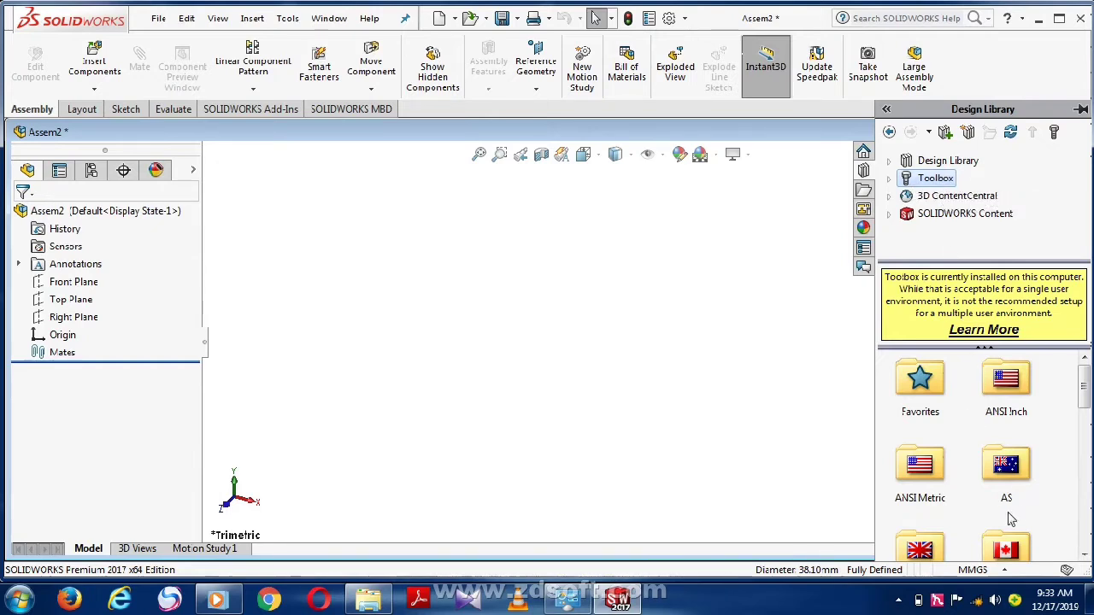
click(1010, 381)
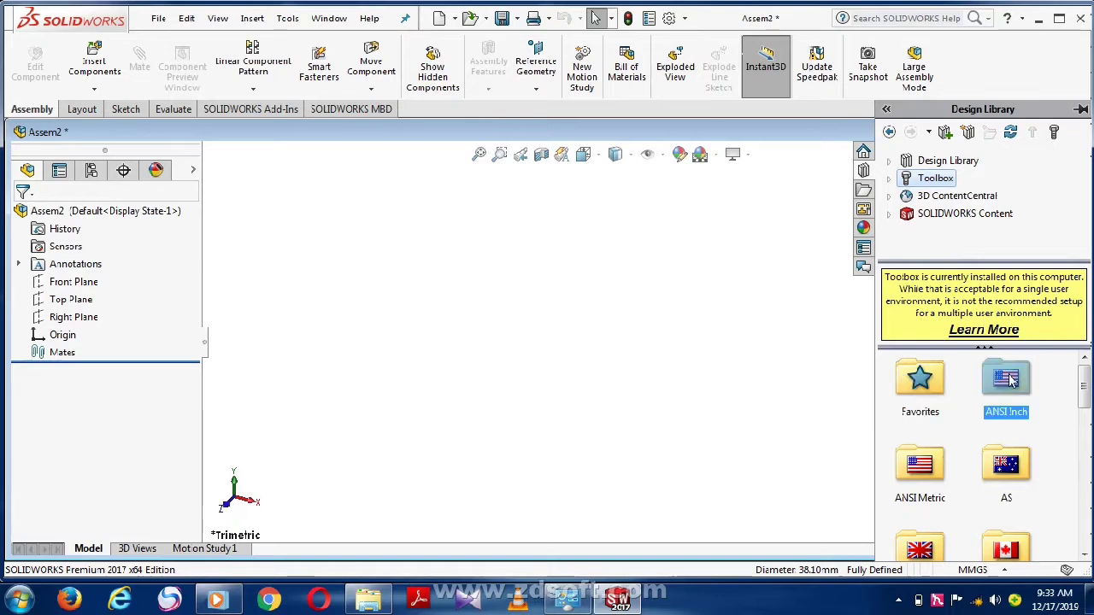
double_click(1008, 378)
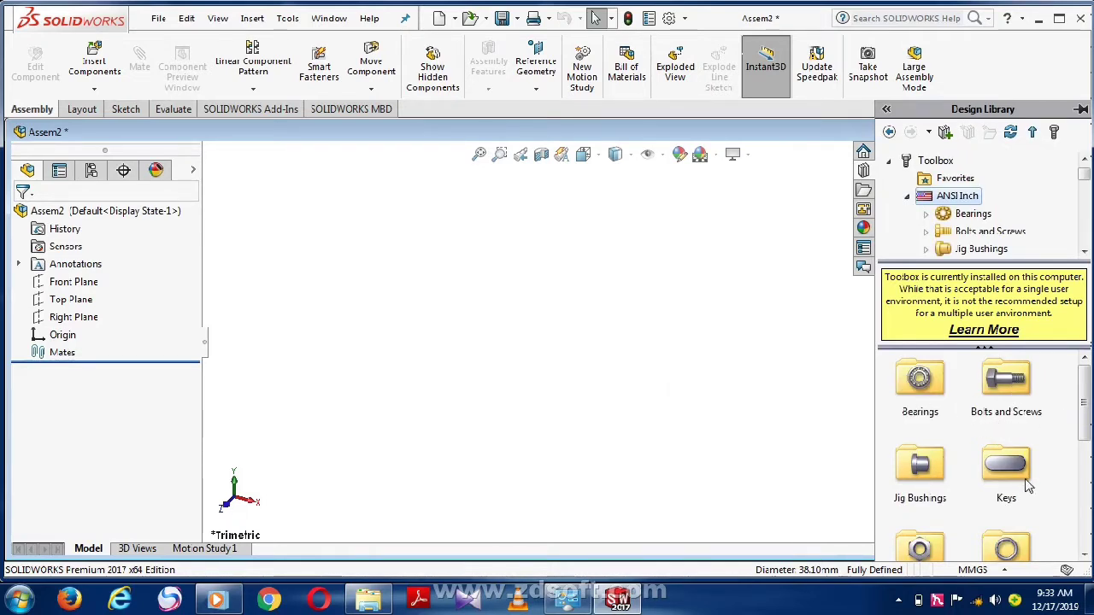
scroll(993, 518, down, 2)
scroll(995, 522, down, 3)
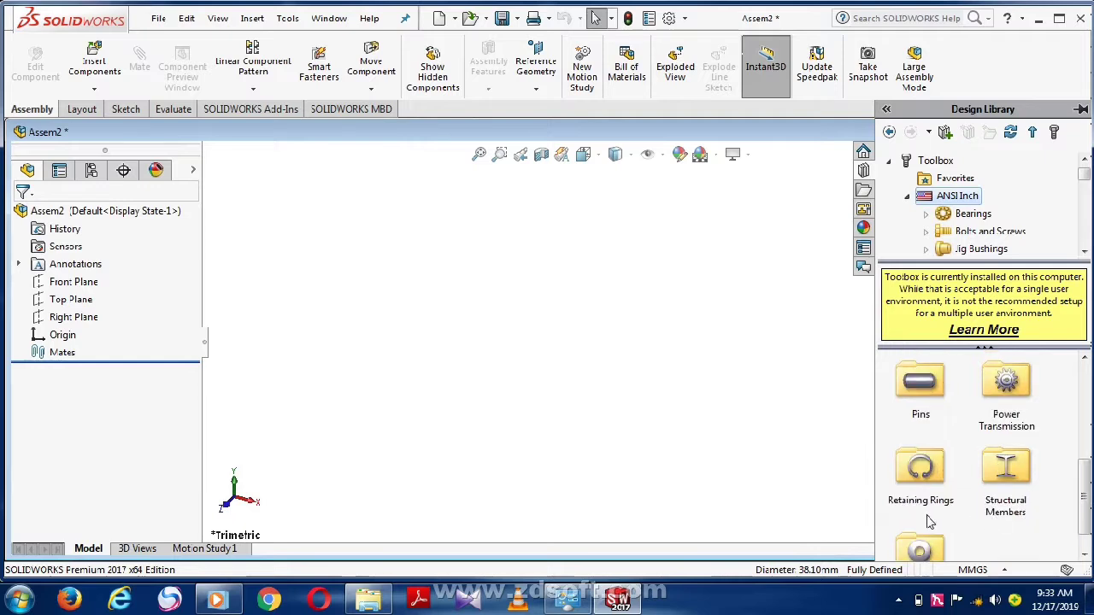
double_click(1006, 383)
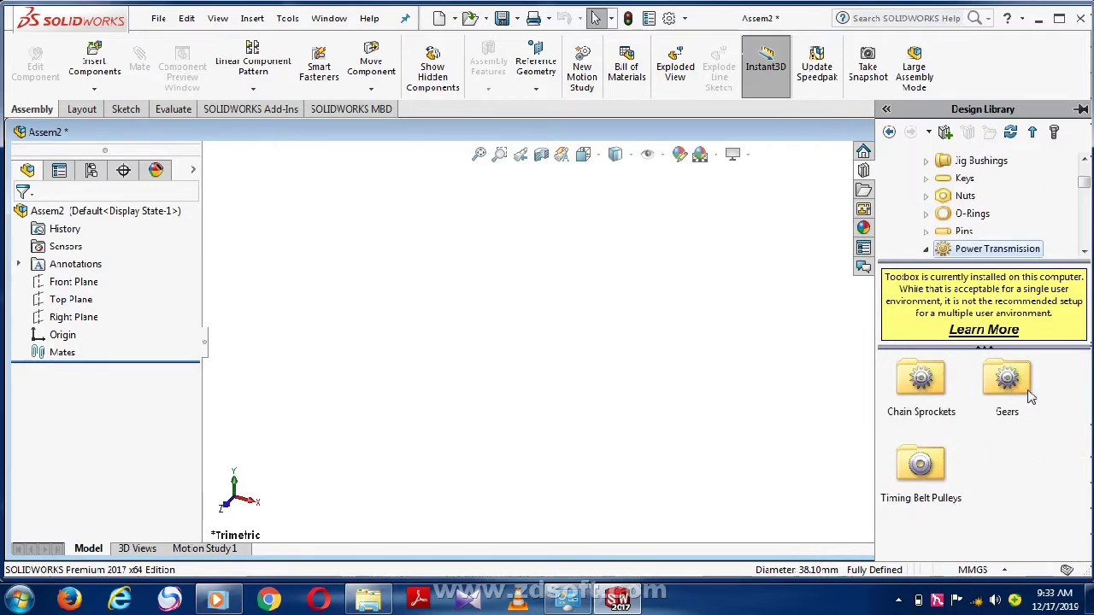
double_click(1009, 383)
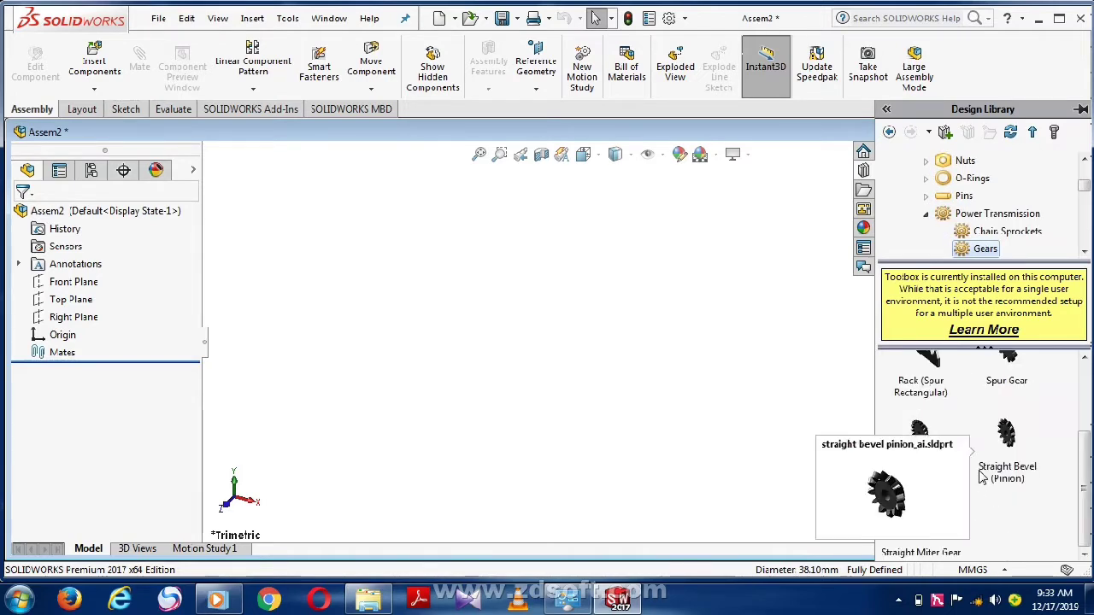
scroll(990, 464, down, 1)
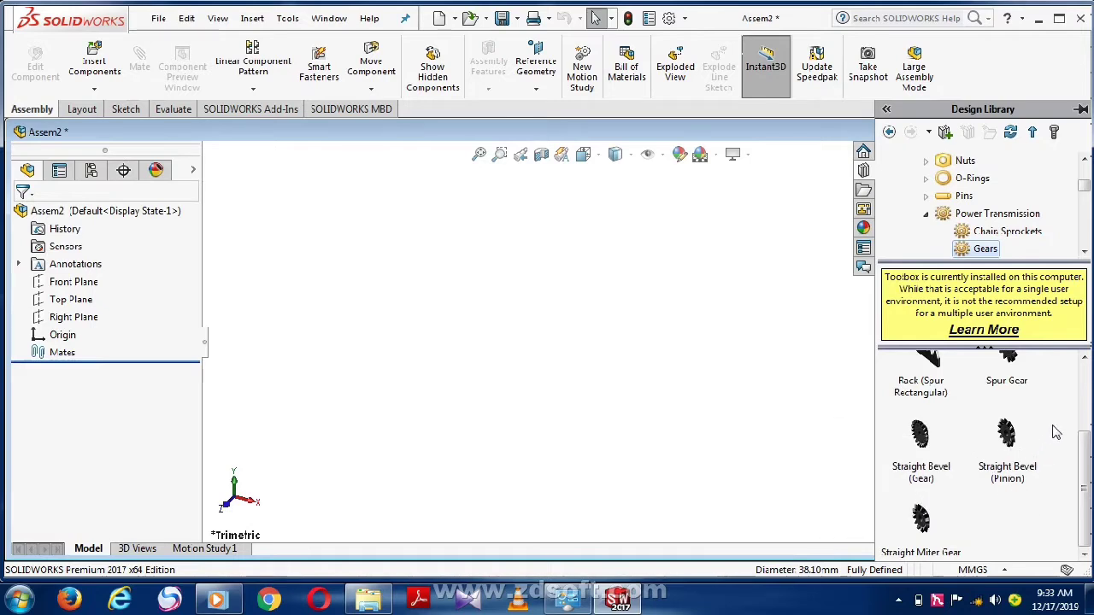
mouse_move(1006, 435)
mouse_down()
mouse_move(820, 434)
mouse_move(640, 395)
mouse_up()
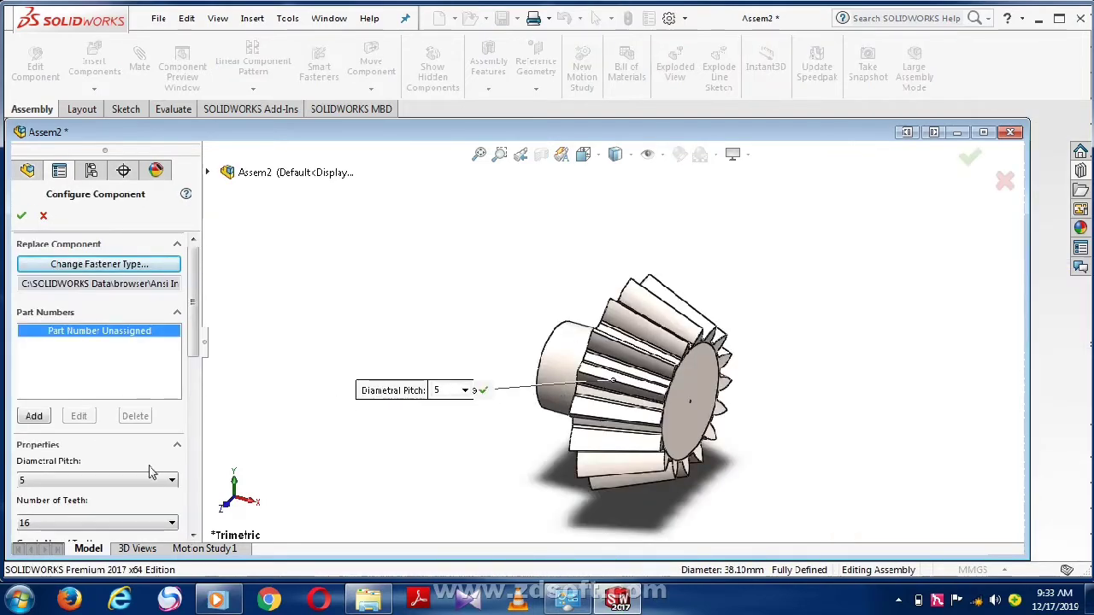
Change the pinion's diametral pitch from 5 to 6 in Configure Component
scroll(148, 472, down, 1)
scroll(141, 415, up, 1)
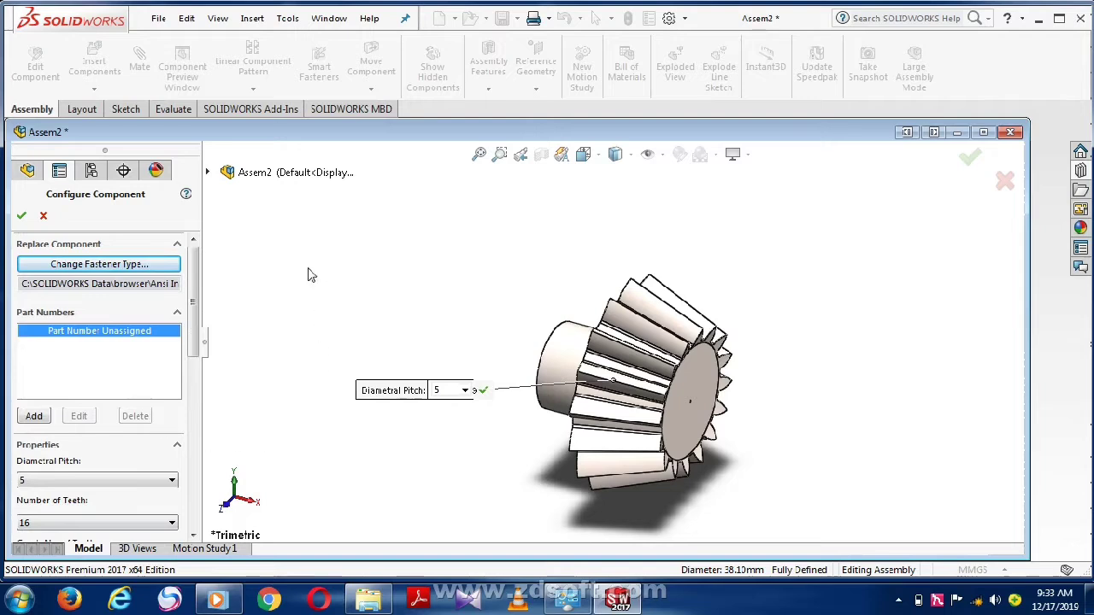
click(137, 482)
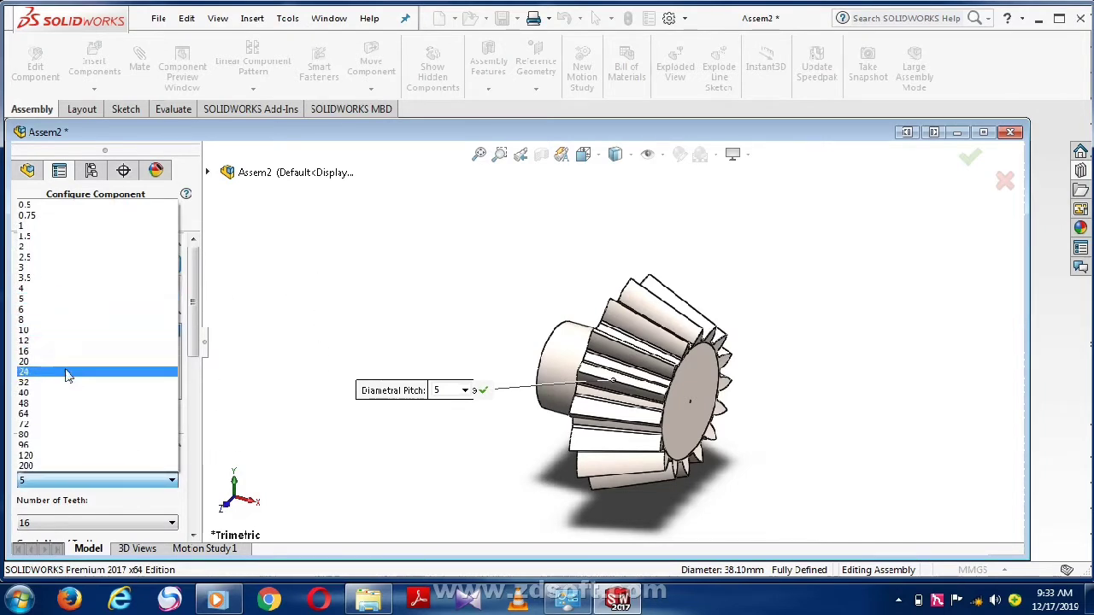
click(41, 301)
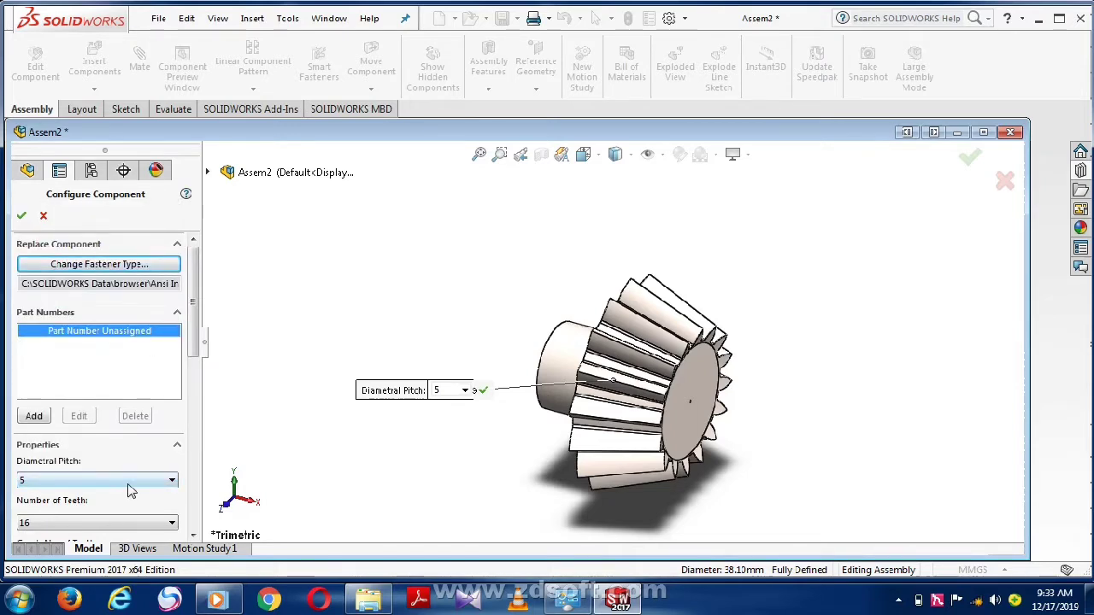
click(170, 522)
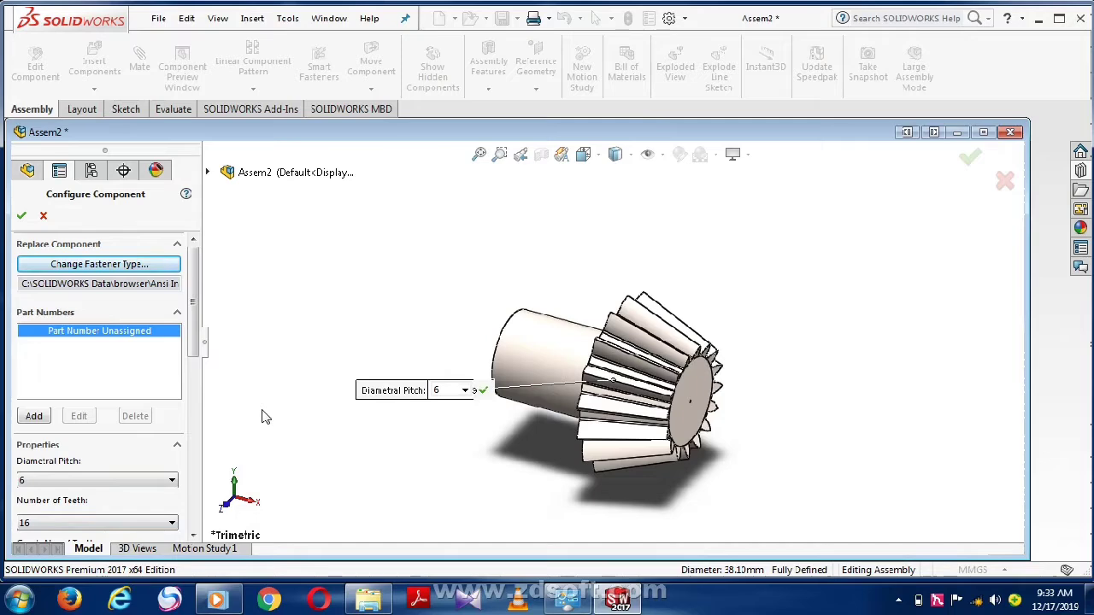
scroll(199, 472, down, 5)
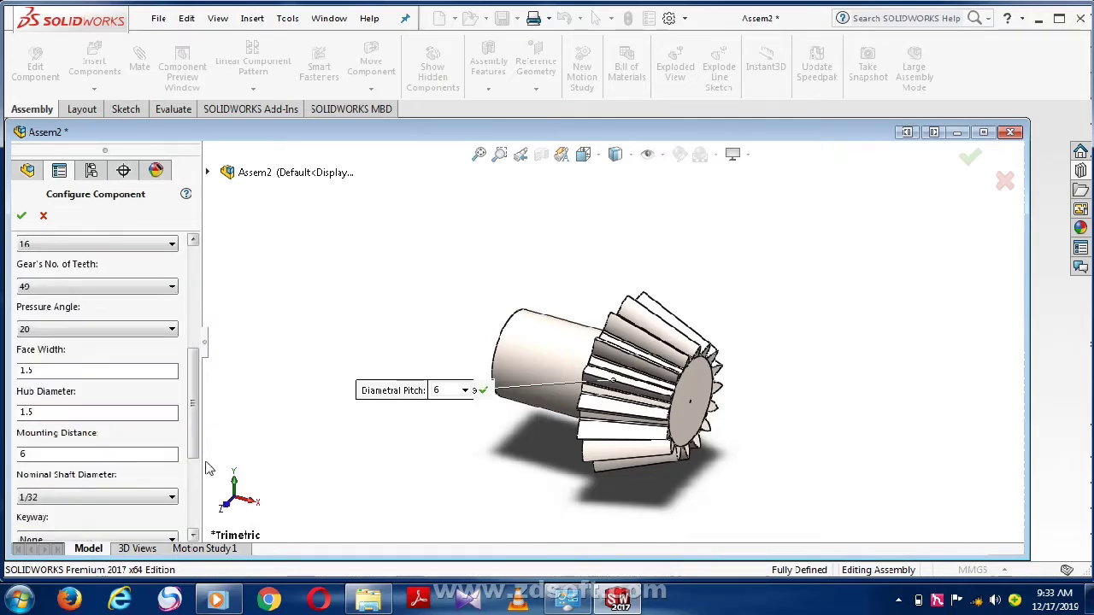
Keep the pinion at 16 teeth and the mating gear at 49 teeth
drag(195, 425, 200, 371)
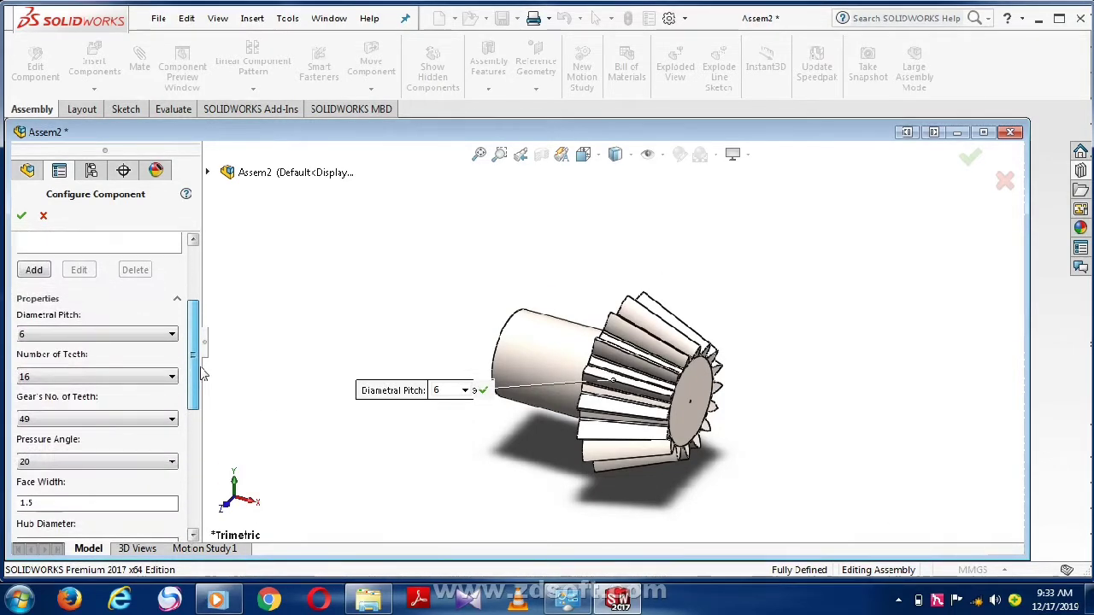
click(154, 377)
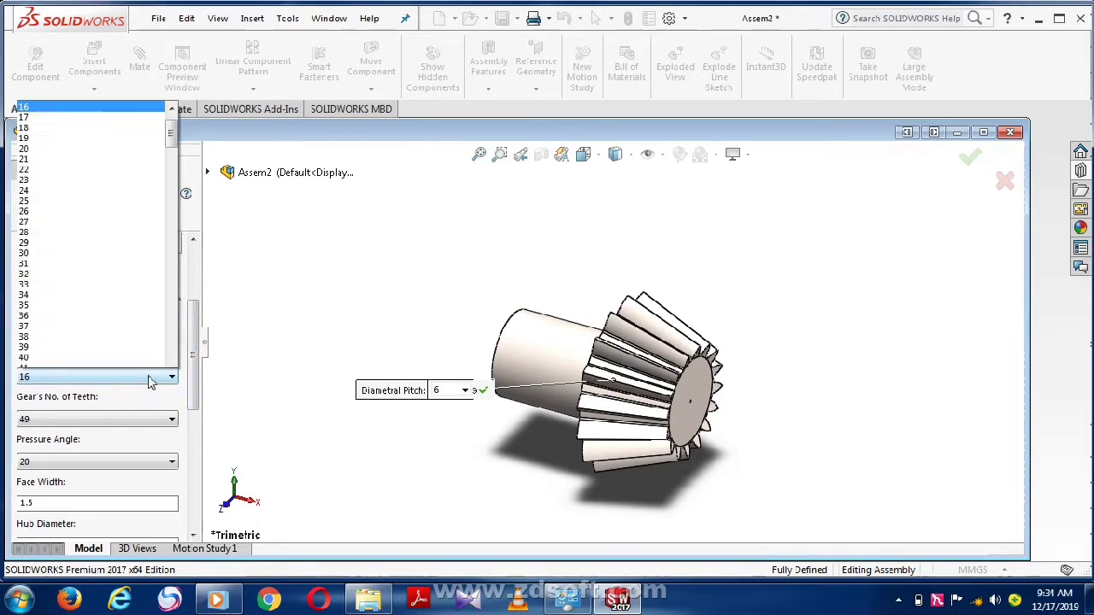
click(61, 62)
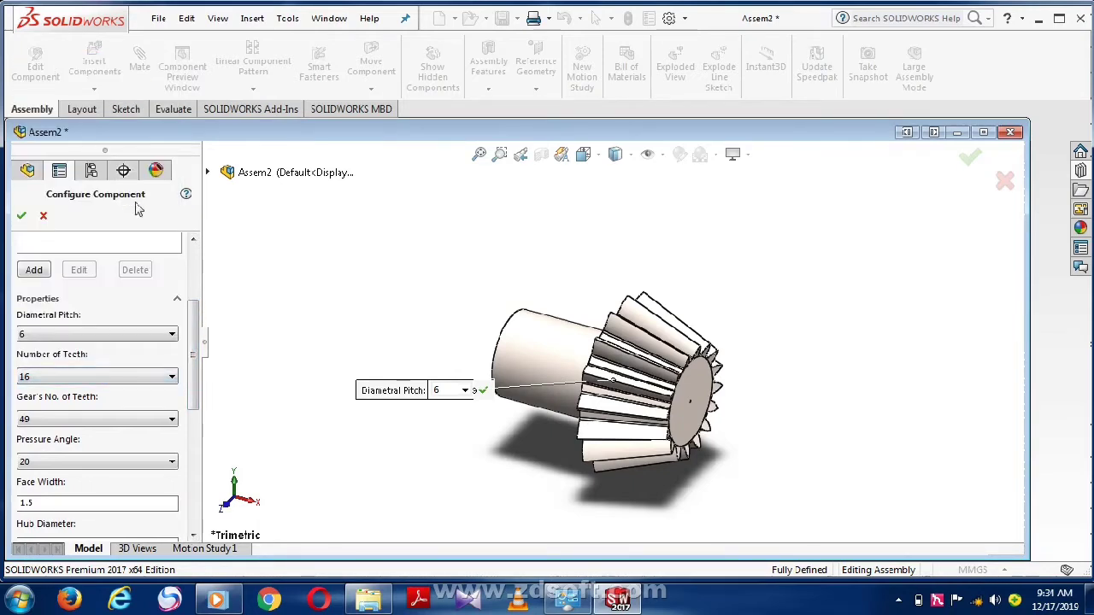
click(170, 422)
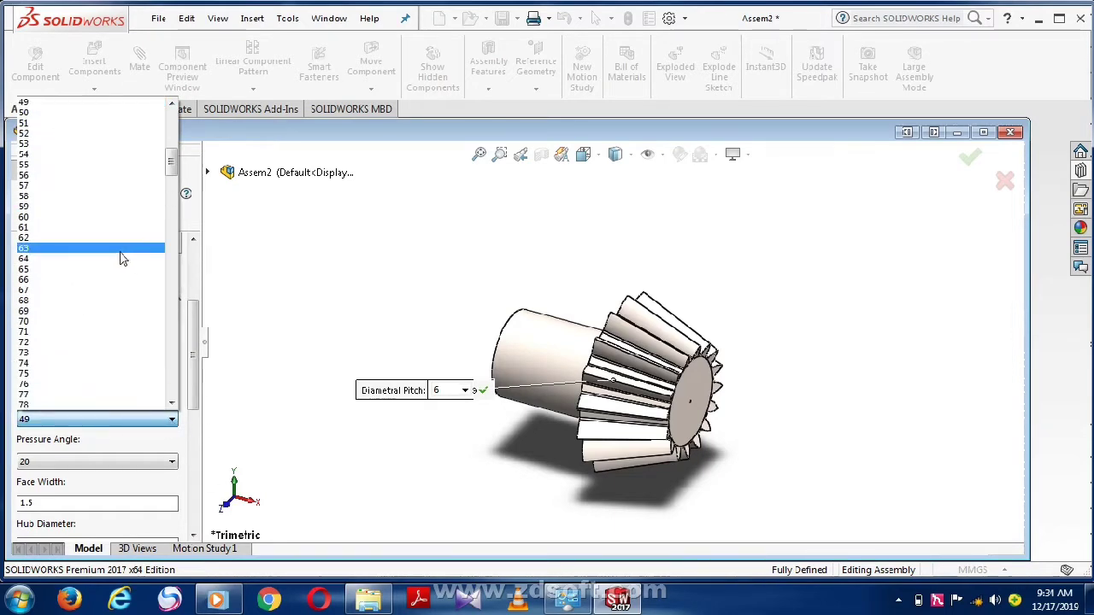
click(60, 104)
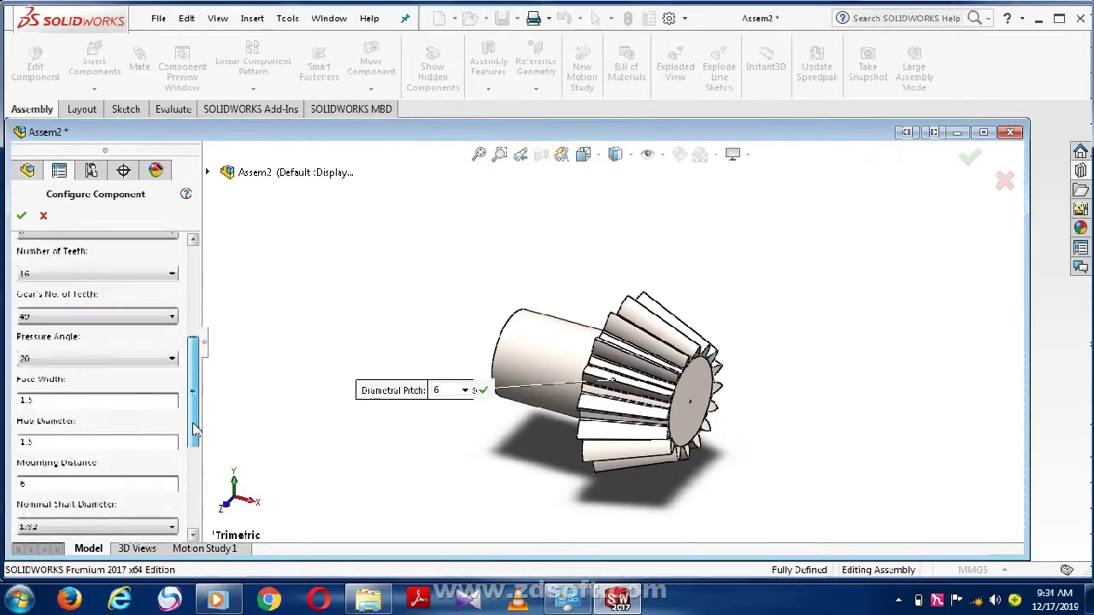
drag(195, 391, 194, 454)
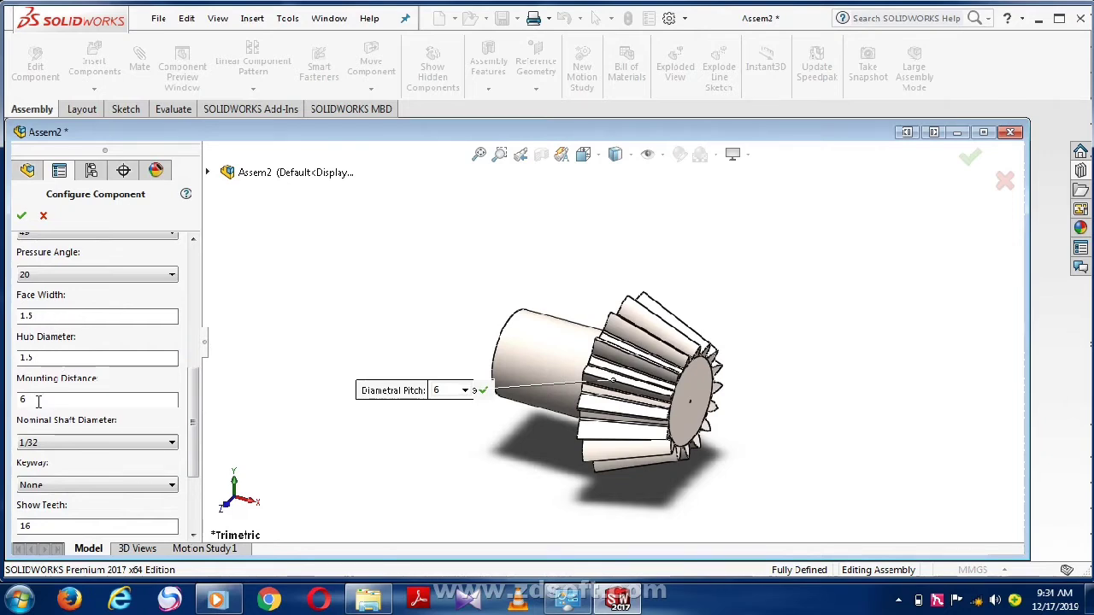
Set the pinion's nominal shaft diameter to 1/32, confirm, and place it
click(83, 445)
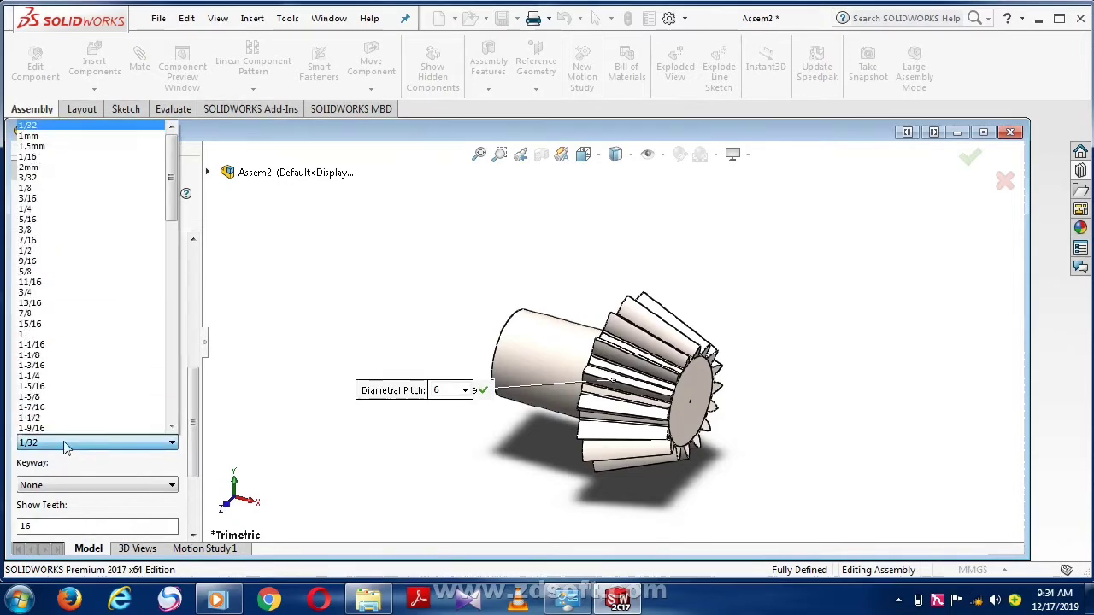
click(48, 128)
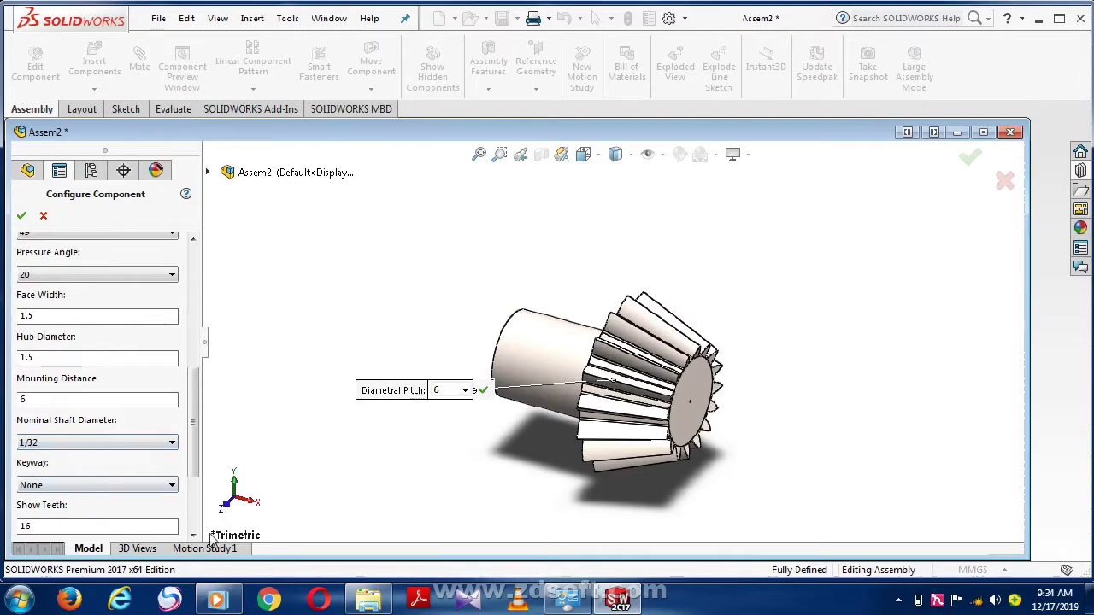
scroll(198, 478, down, 1)
scroll(201, 491, down, 1)
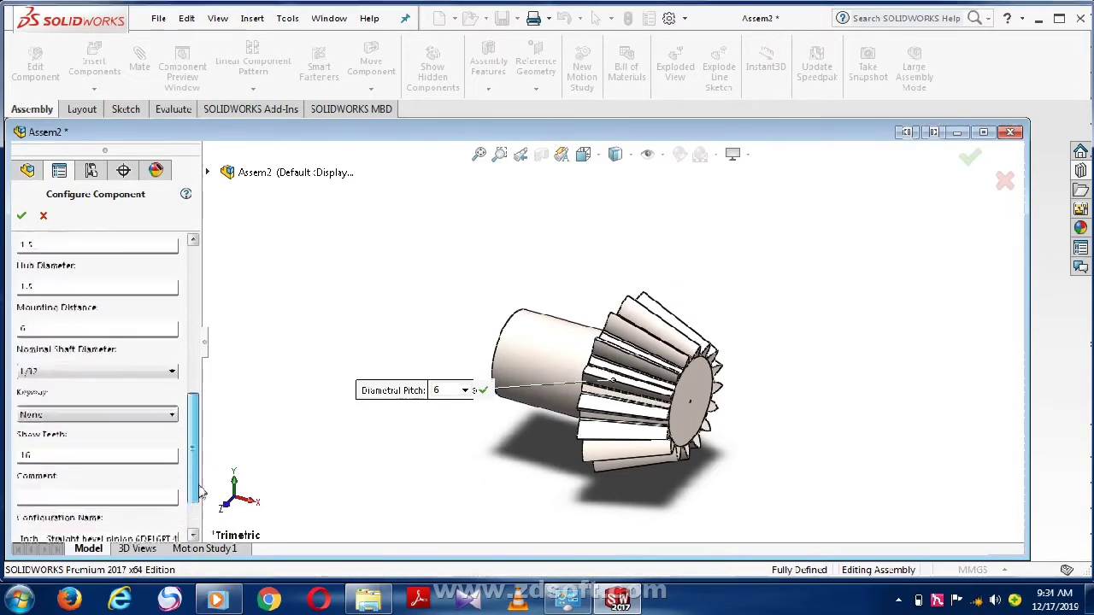
scroll(200, 491, up, 1)
click(21, 216)
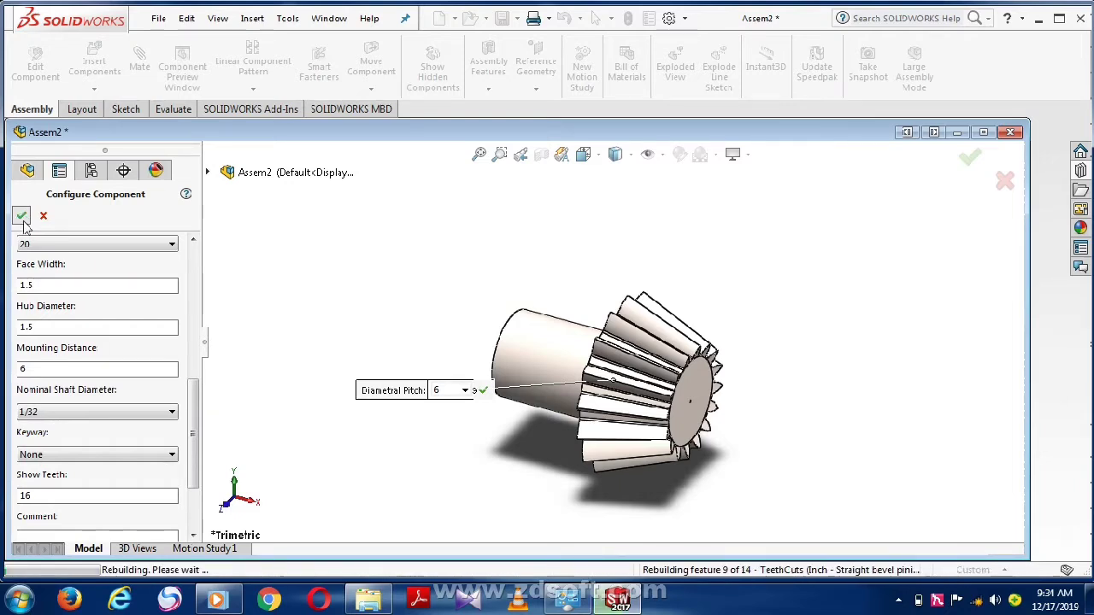
click(21, 216)
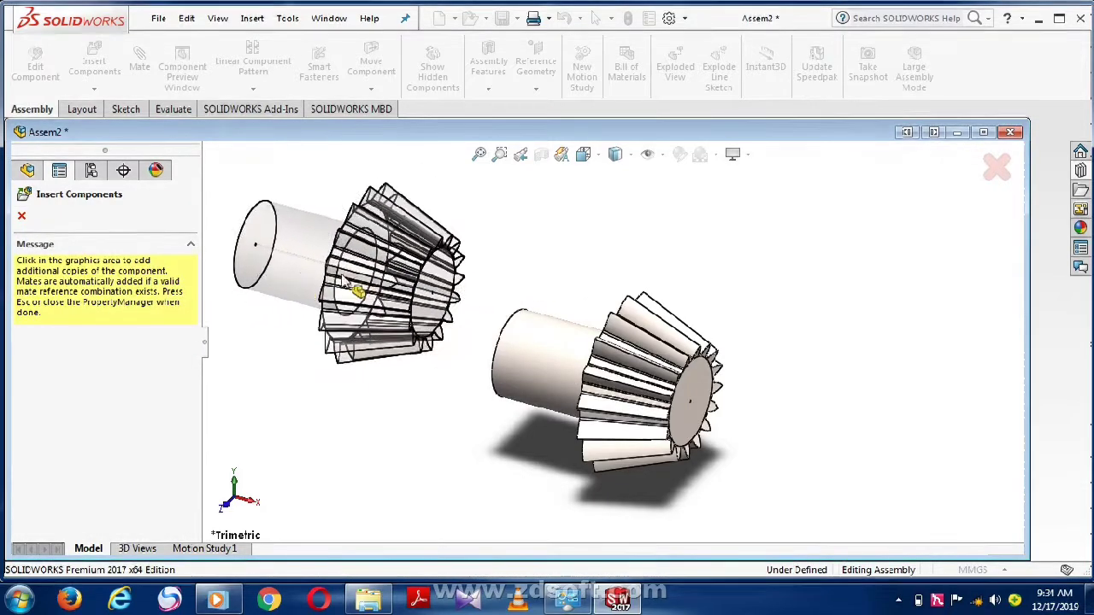
Stop inserting pinion copies and change the pinion from fixed to Float
click(21, 218)
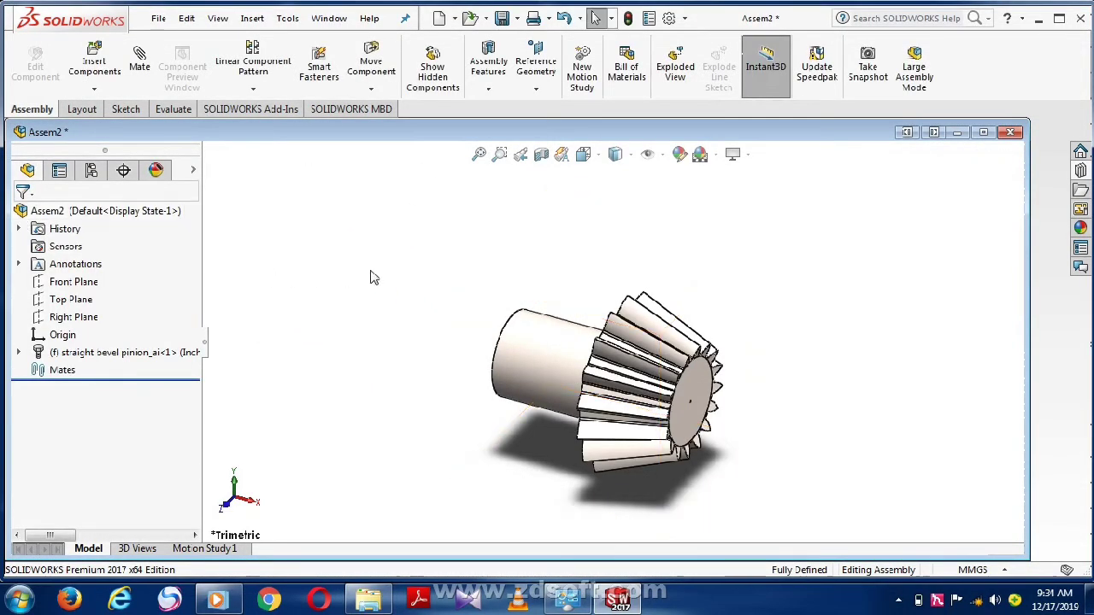
scroll(748, 427, up, 3)
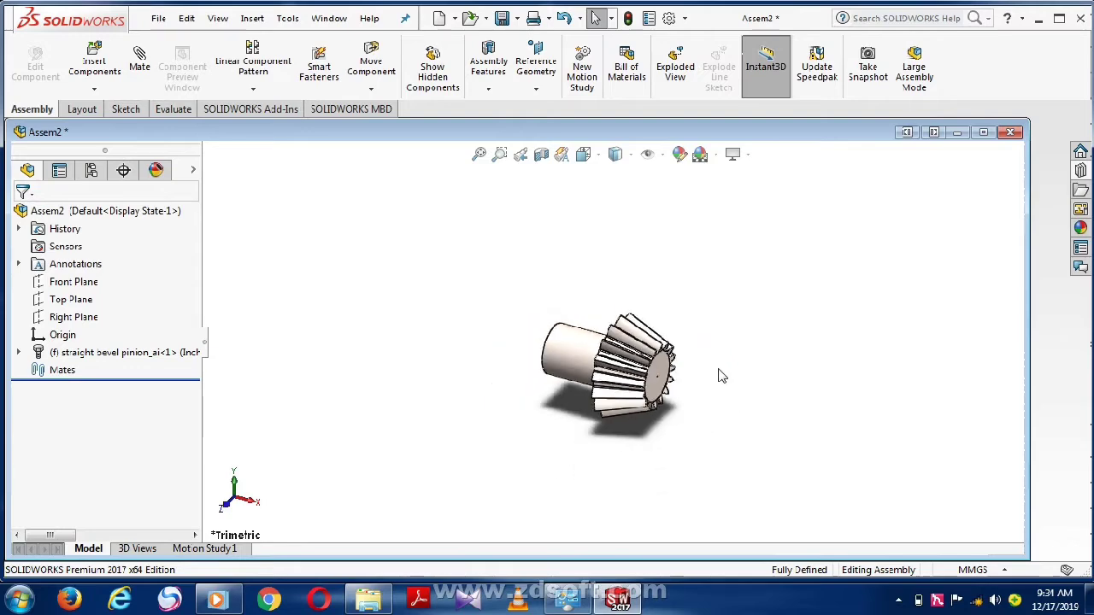
scroll(720, 376, down, 2)
scroll(689, 378, down, 2)
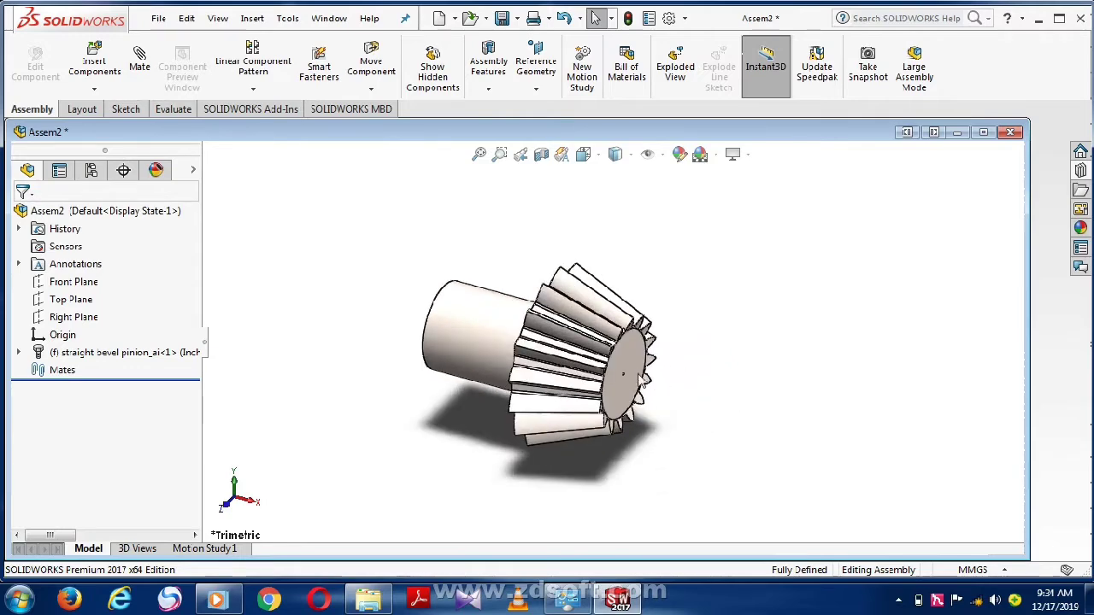
right_click(626, 354)
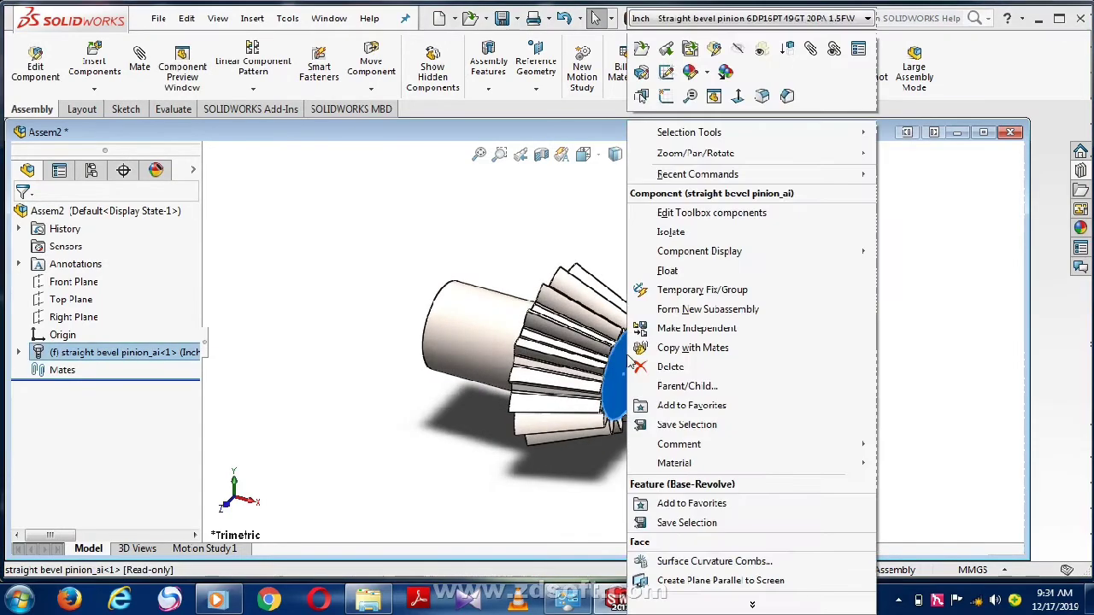
click(666, 272)
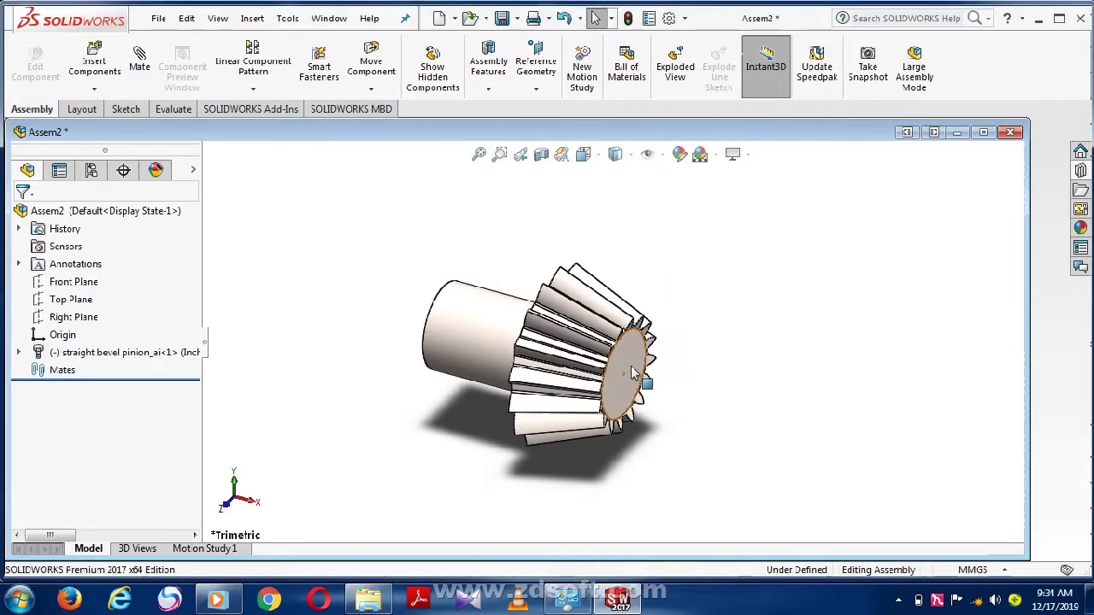
Move the pinion up-left and drag a Straight Bevel Gear in from Toolbox Gears
mouse_move(630, 367)
mouse_down()
mouse_move(597, 313)
mouse_move(556, 323)
mouse_up()
click(644, 317)
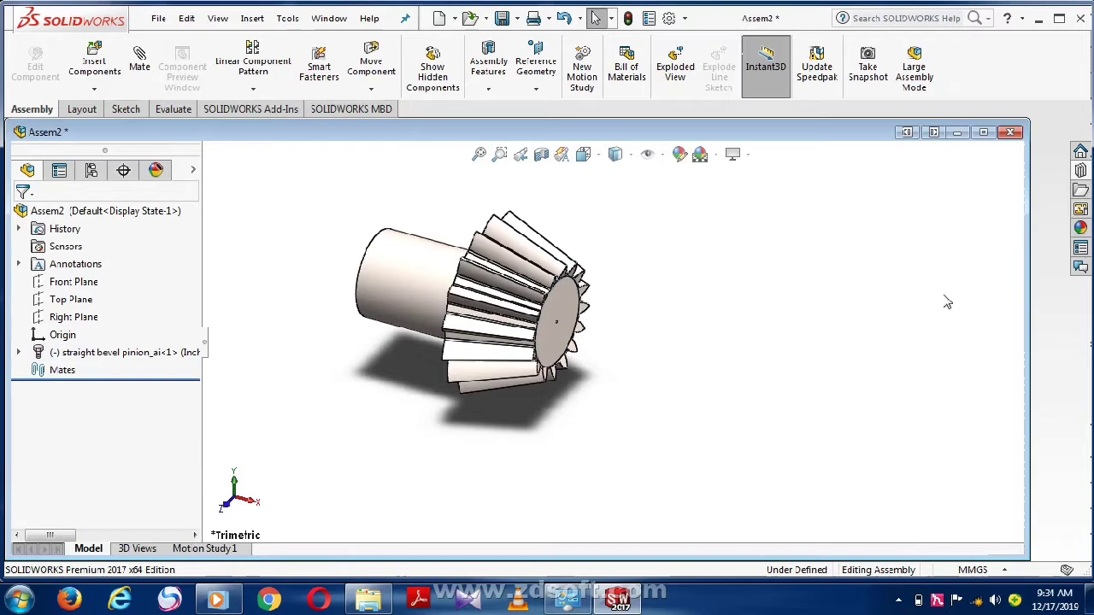
click(1080, 173)
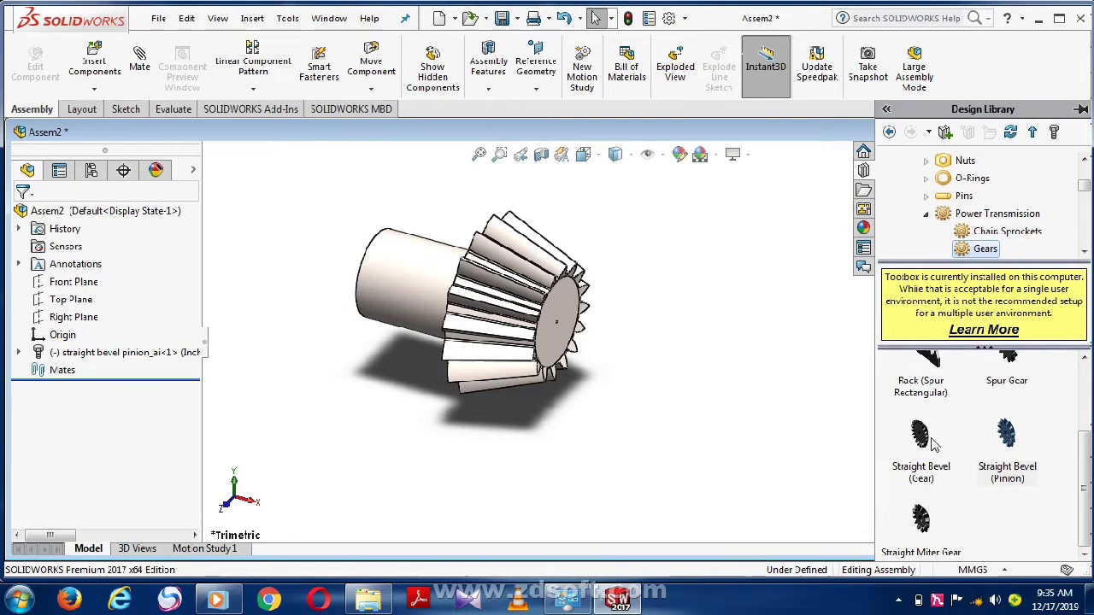
drag(921, 435, 740, 382)
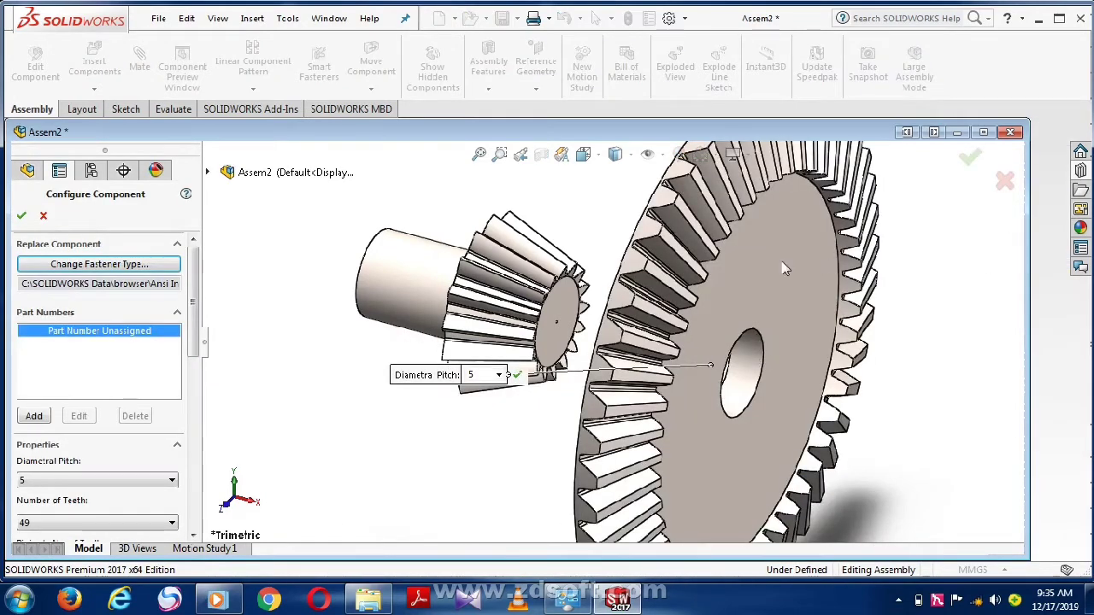
Set the 49-tooth bevel gear's diametral pitch to 6
scroll(724, 340, up, 3)
scroll(724, 340, up, 2)
scroll(724, 340, up, 1)
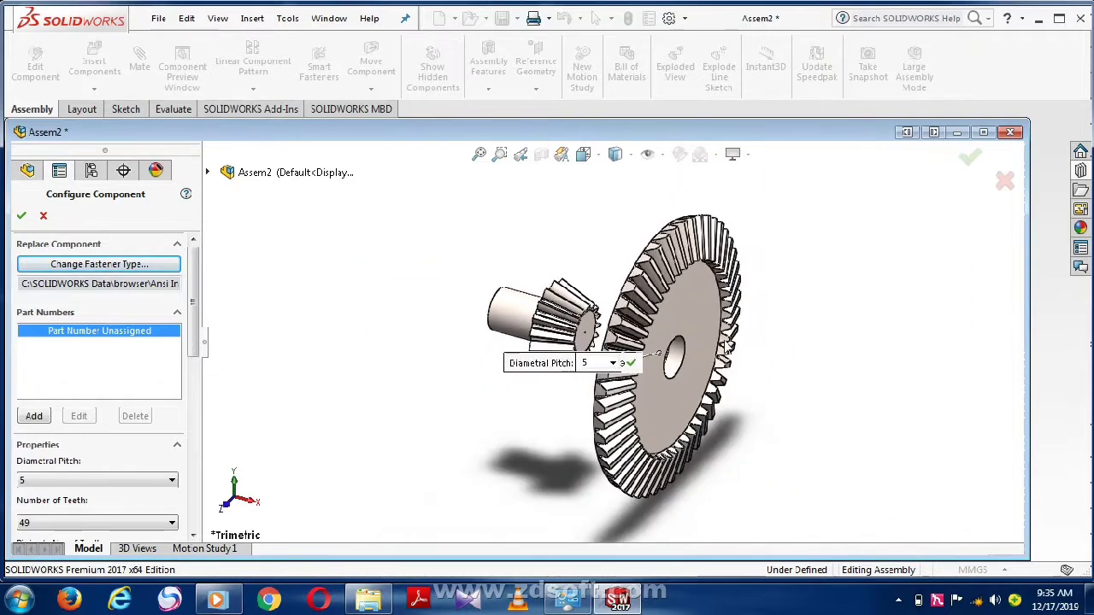
drag(193, 318, 214, 371)
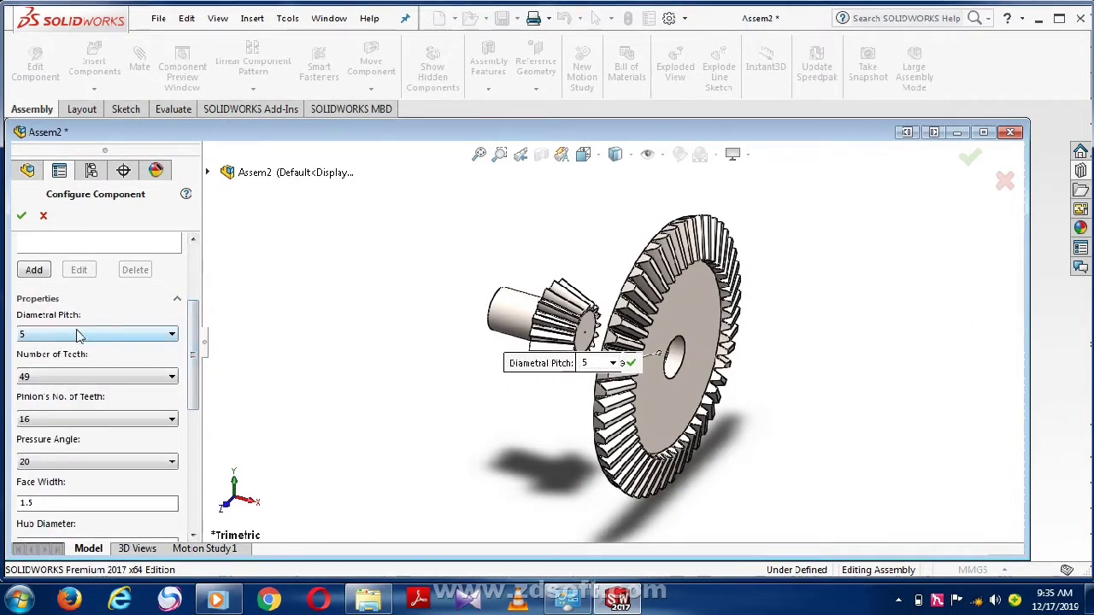
click(76, 334)
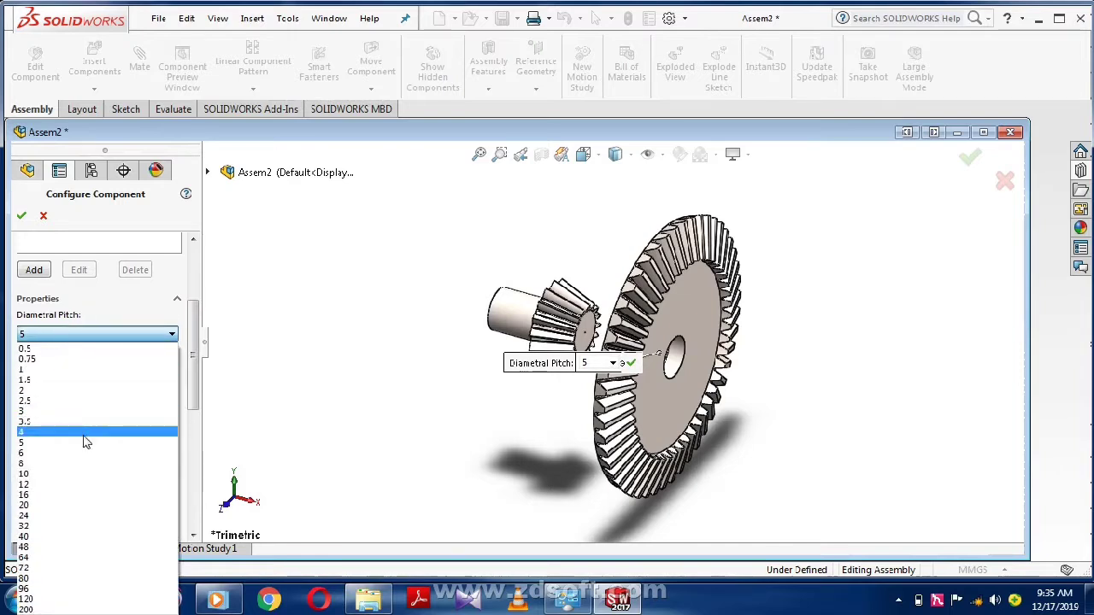
click(53, 454)
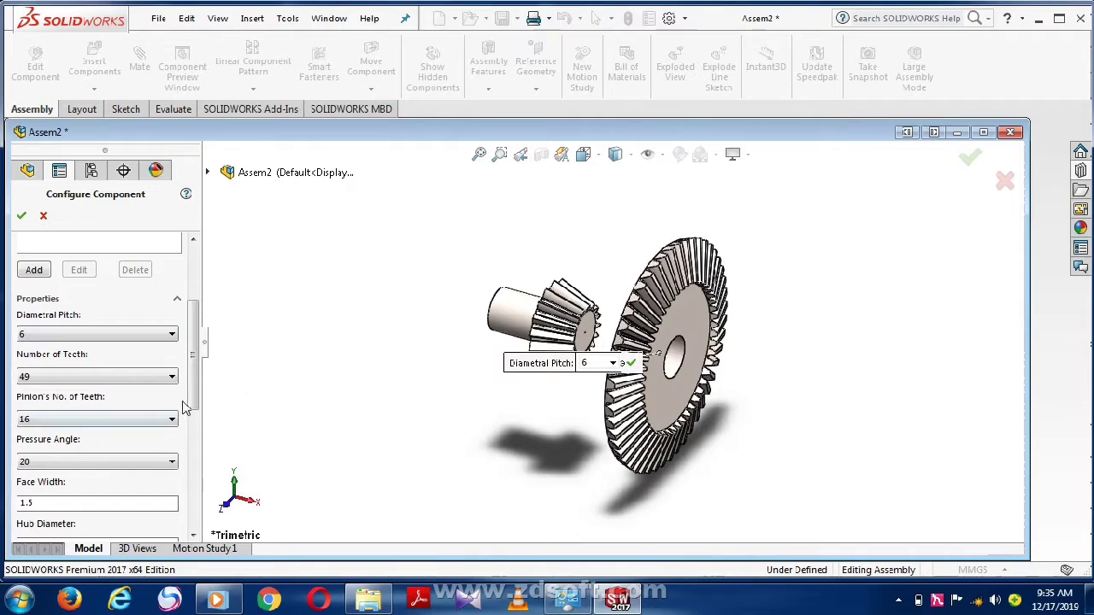
Keep the bevel gear's hub diameter at 3.0
scroll(182, 408, down, 1)
scroll(188, 410, down, 1)
scroll(205, 418, down, 1)
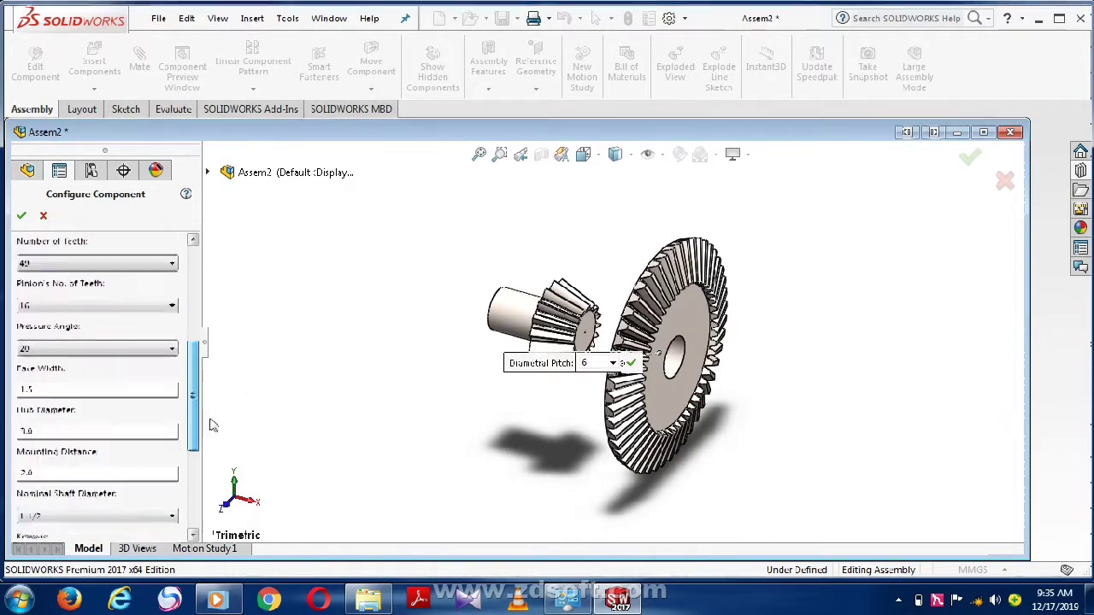
scroll(215, 432, down, 1)
scroll(217, 435, down, 1)
scroll(217, 439, down, 1)
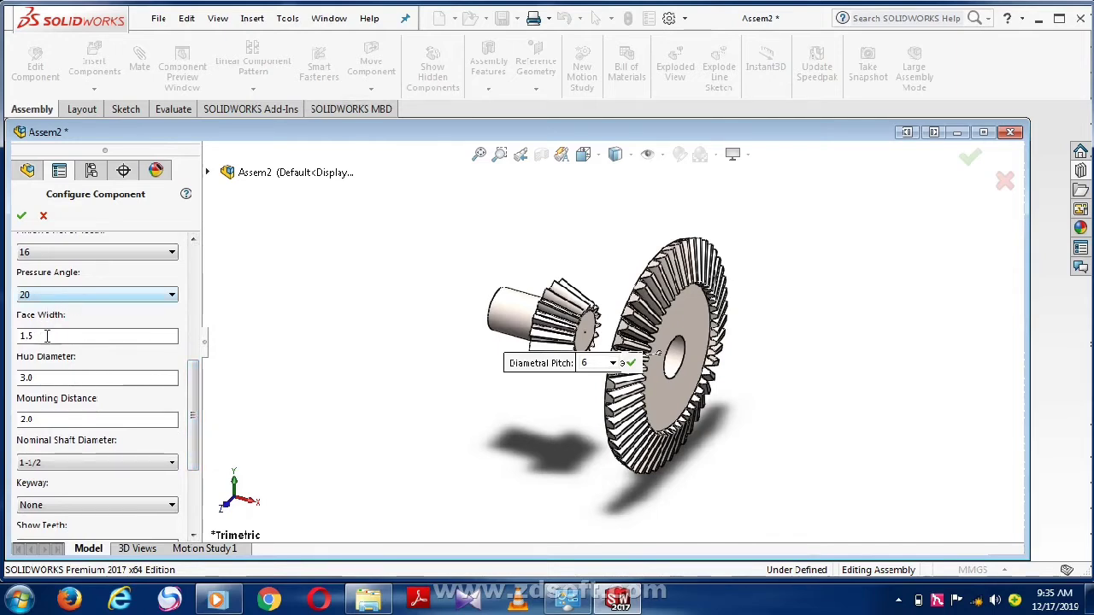
double_click(45, 382)
click(53, 383)
Keep the gear's nominal shaft diameter at 1-1/2 and confirm the configuration
click(59, 464)
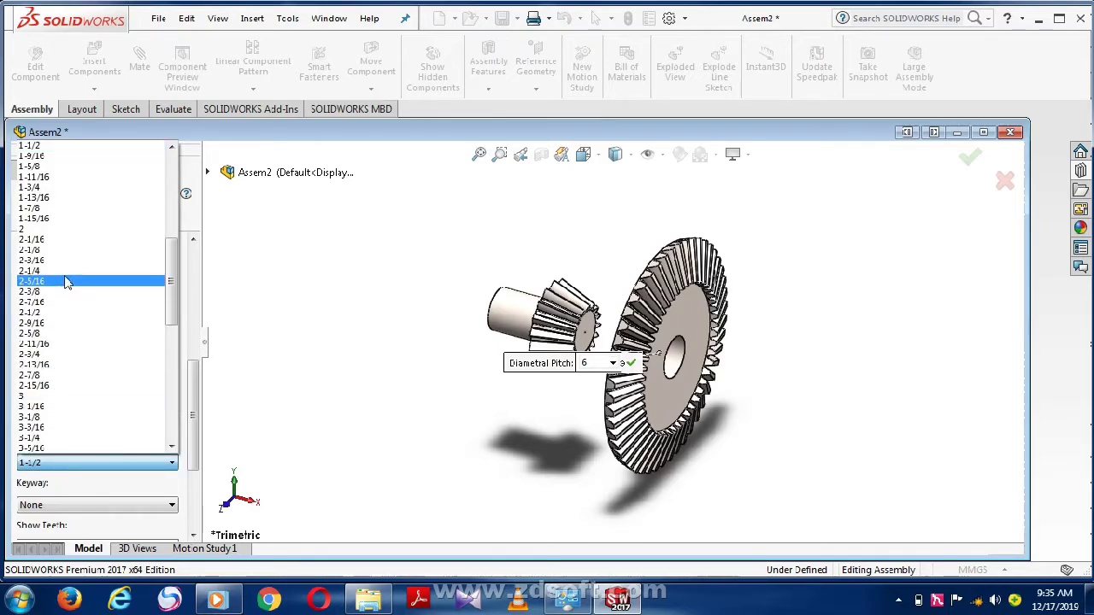
scroll(68, 286, up, 1)
scroll(67, 283, up, 2)
scroll(68, 273, up, 1)
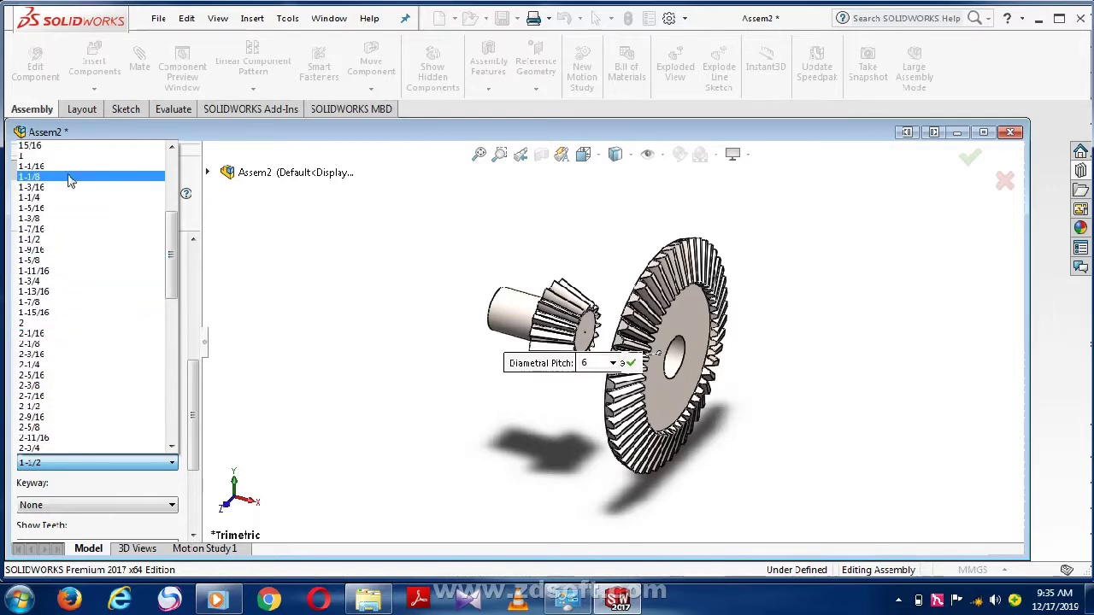
click(56, 247)
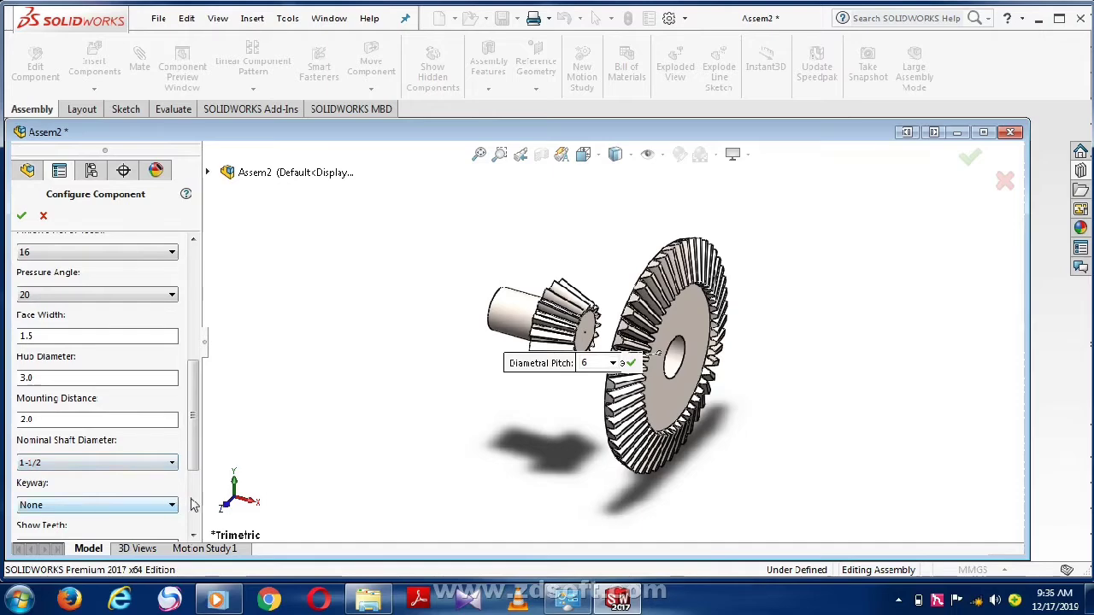
scroll(195, 506, down, 3)
drag(195, 462, 201, 371)
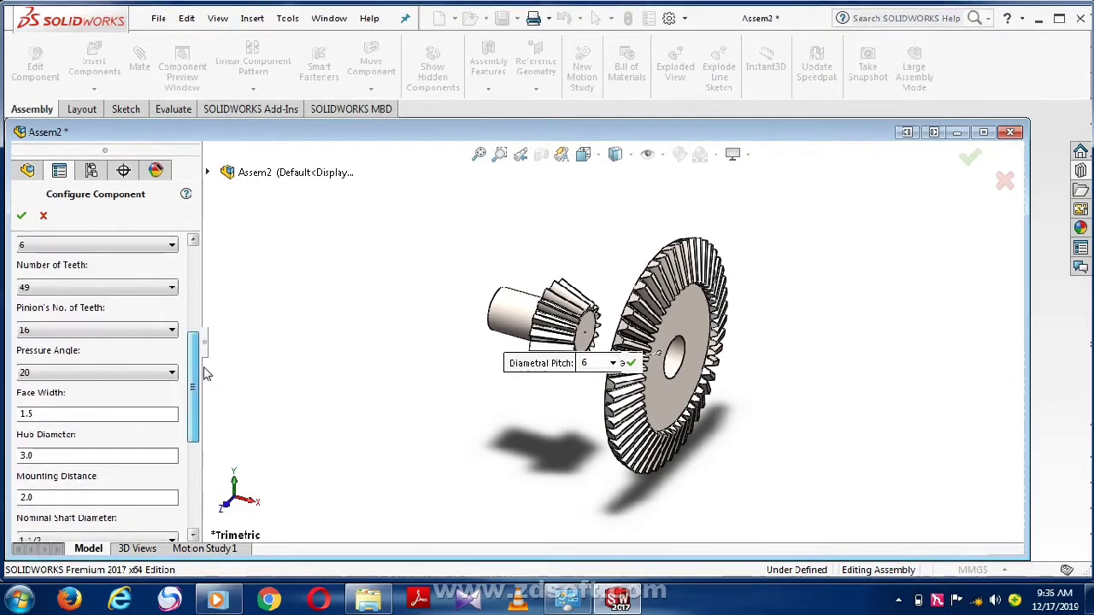
click(23, 216)
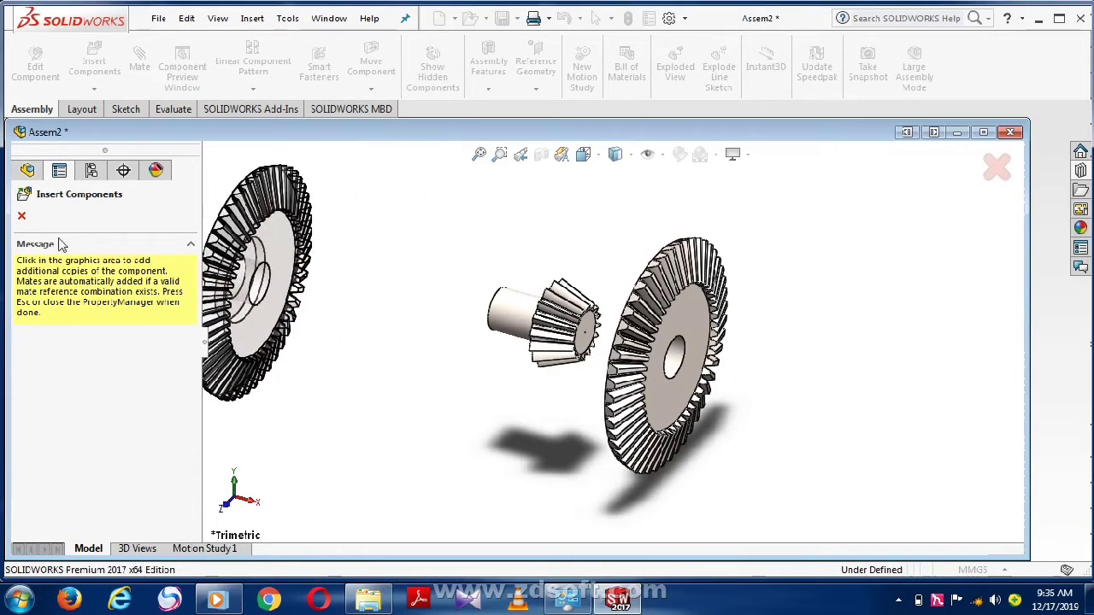
Stop inserting gear copies and reposition the large gear, turned slightly, beside the pinion
click(22, 218)
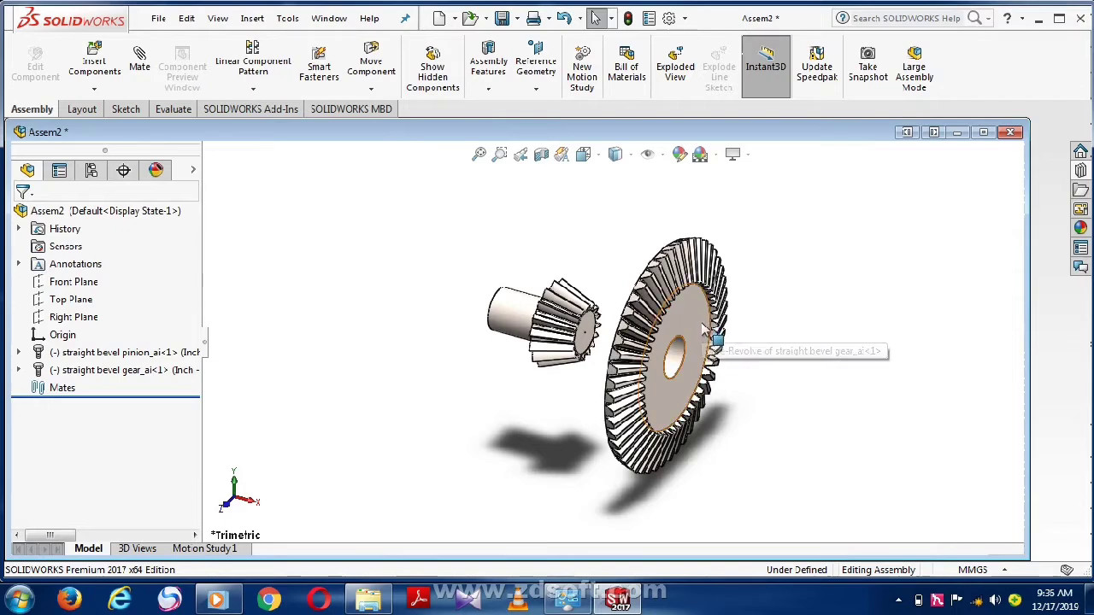
middle_drag(702, 329, 835, 286)
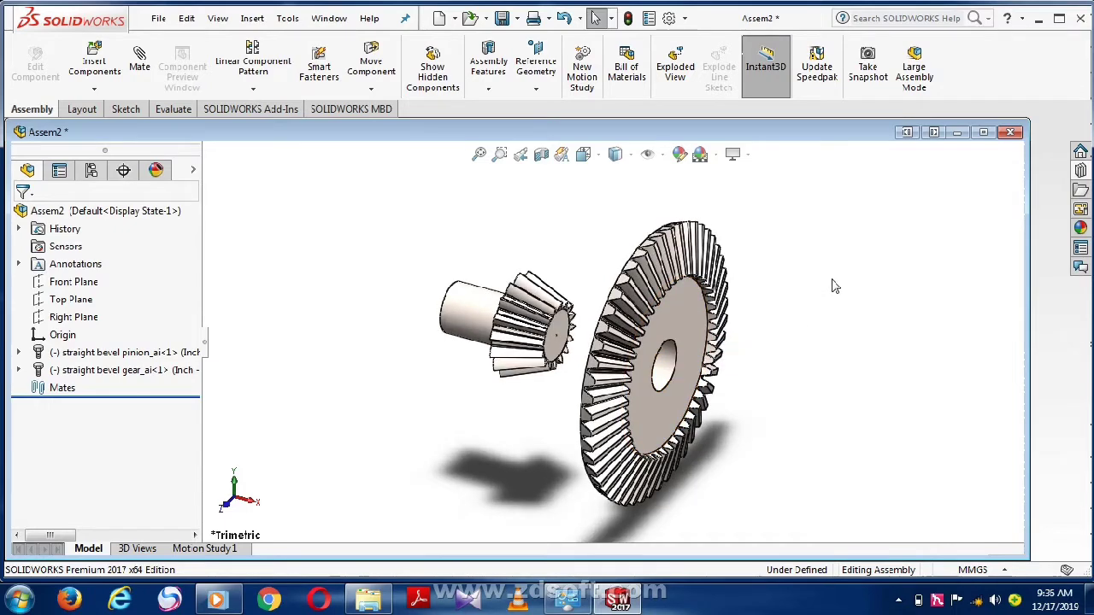
click(683, 320)
drag(650, 333, 711, 309)
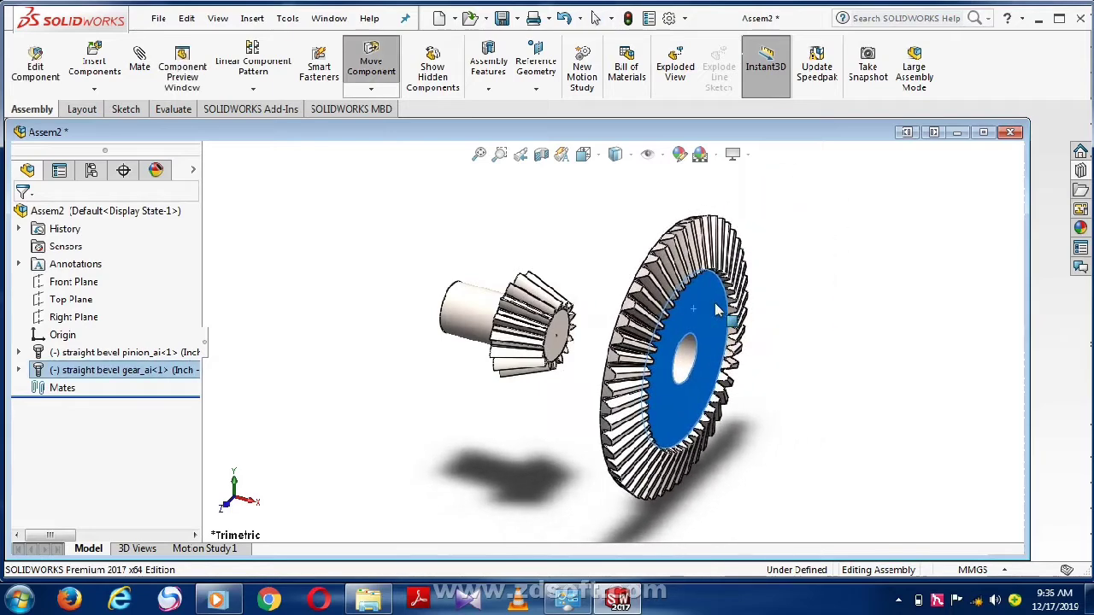
drag(711, 309, 692, 325)
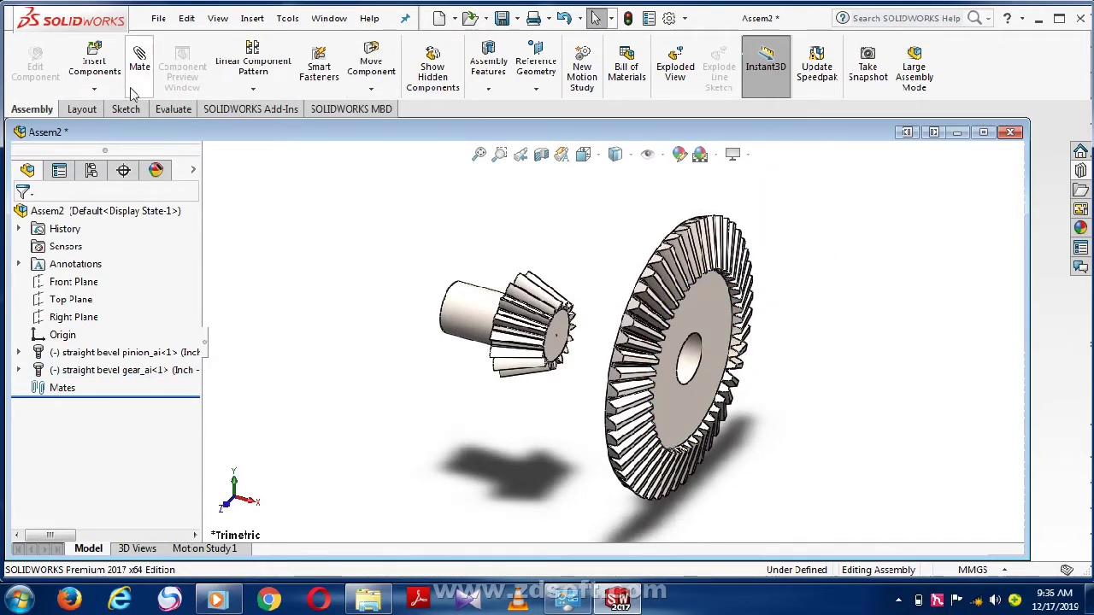
click(141, 63)
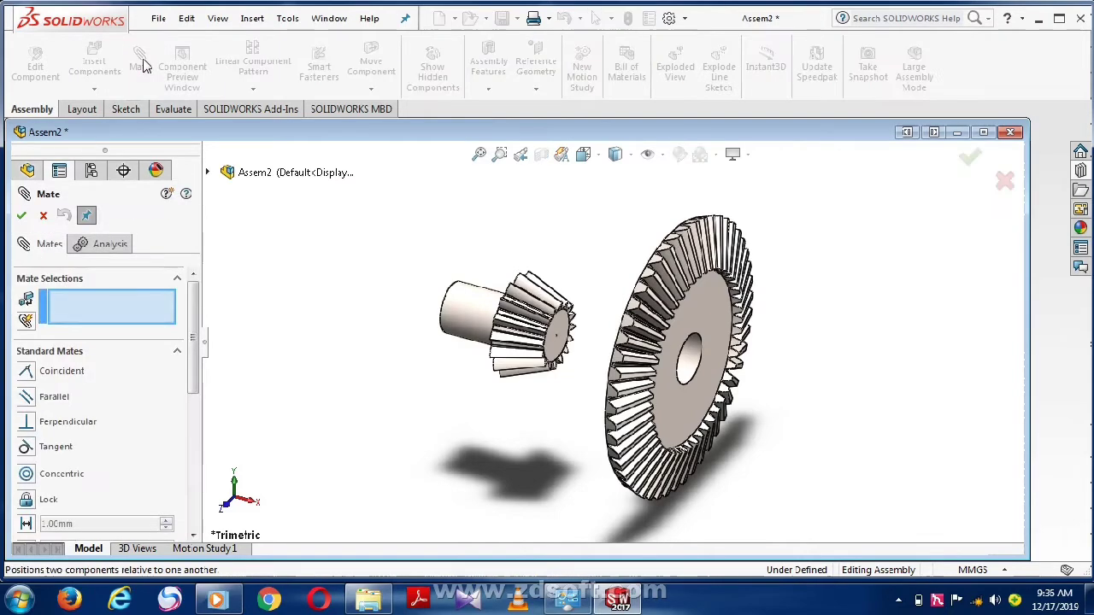
Mate a bevel gear face coincident with the assembly's Top Plane and finish mating
click(207, 173)
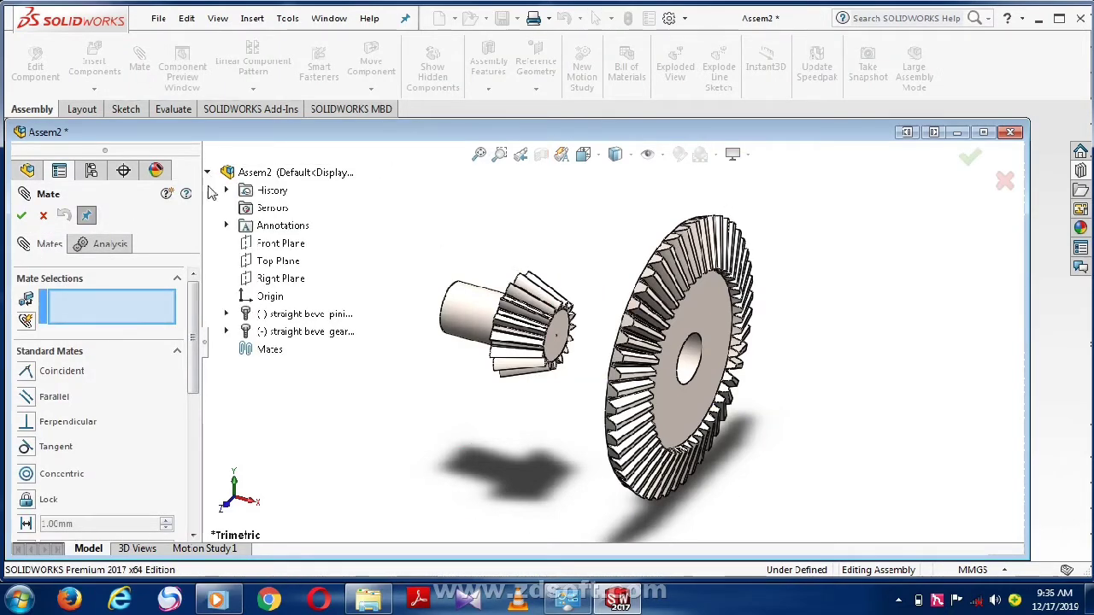
click(295, 266)
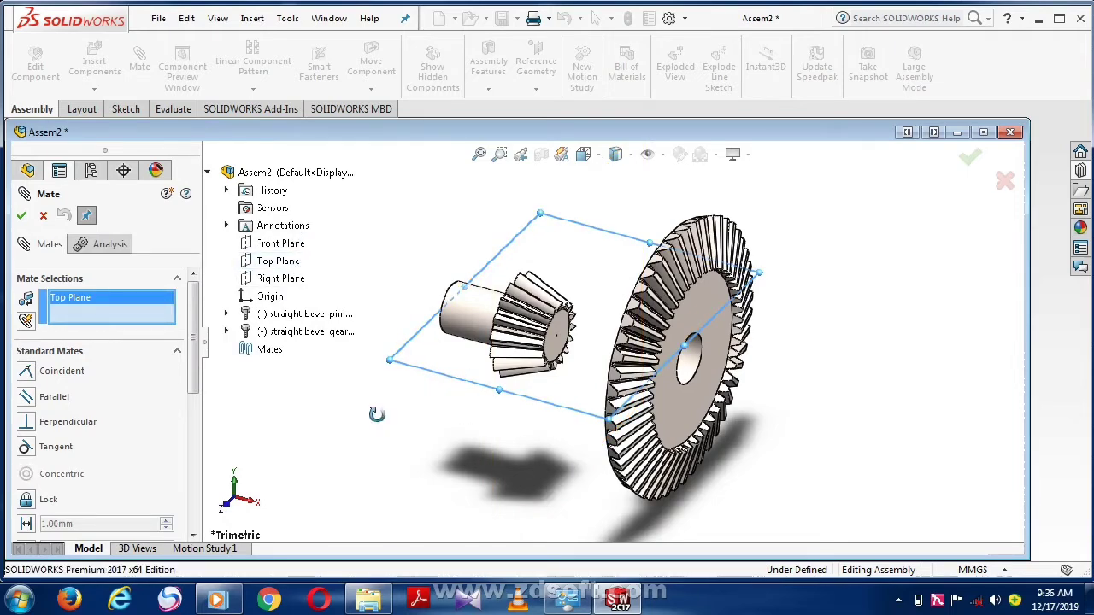
middle_drag(379, 415, 459, 447)
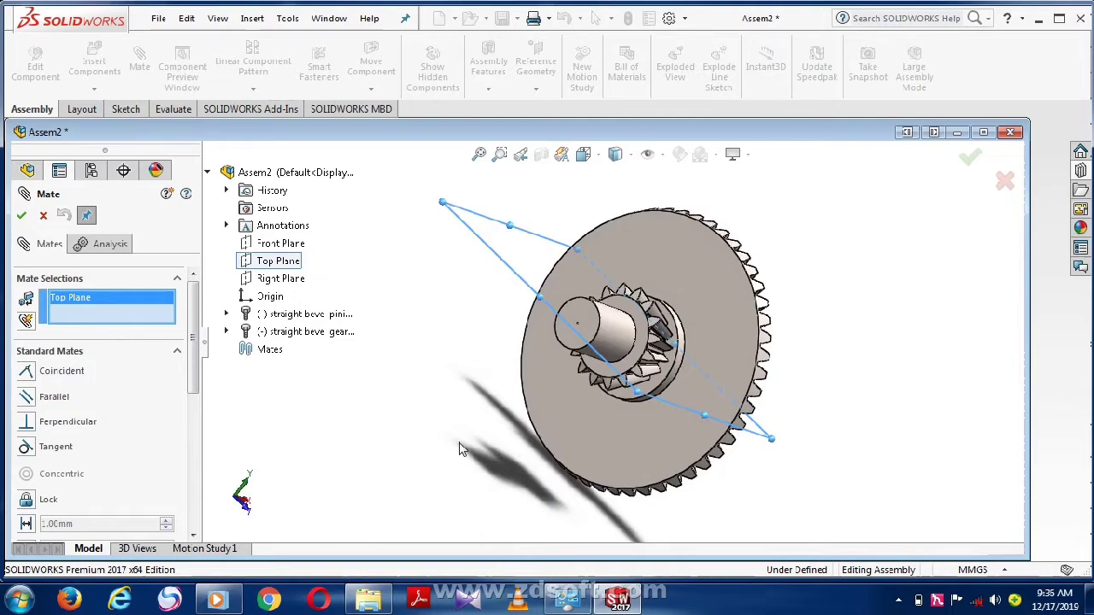
click(734, 304)
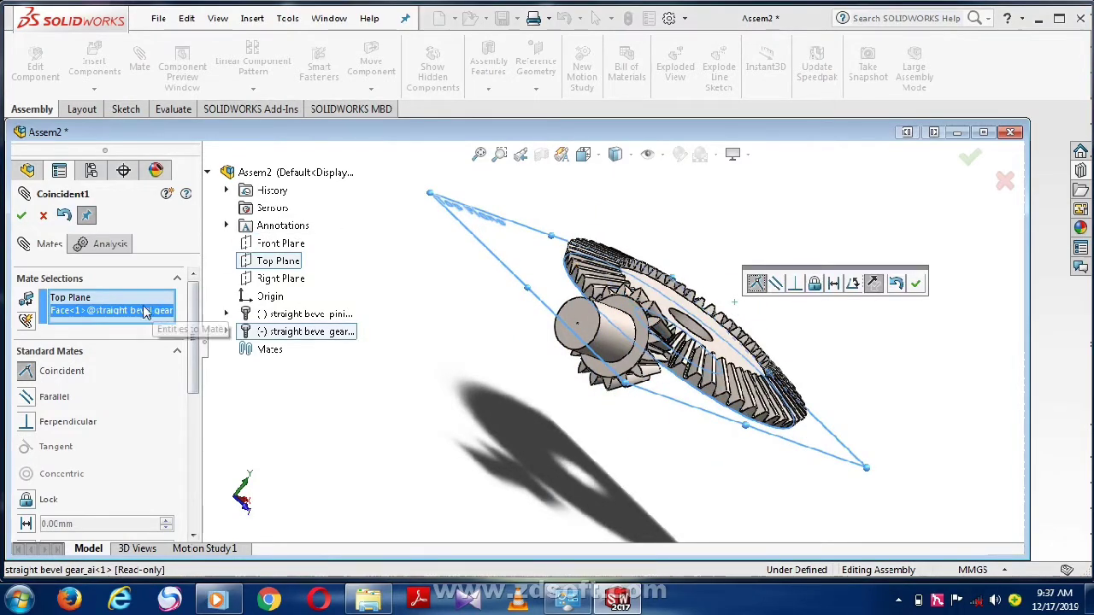
click(22, 215)
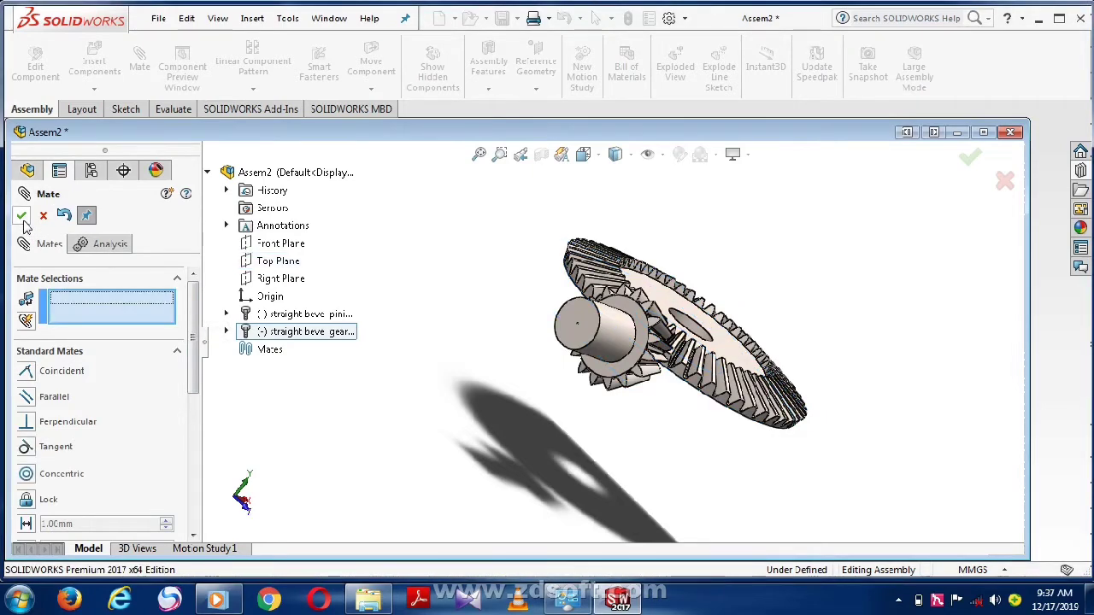
click(22, 217)
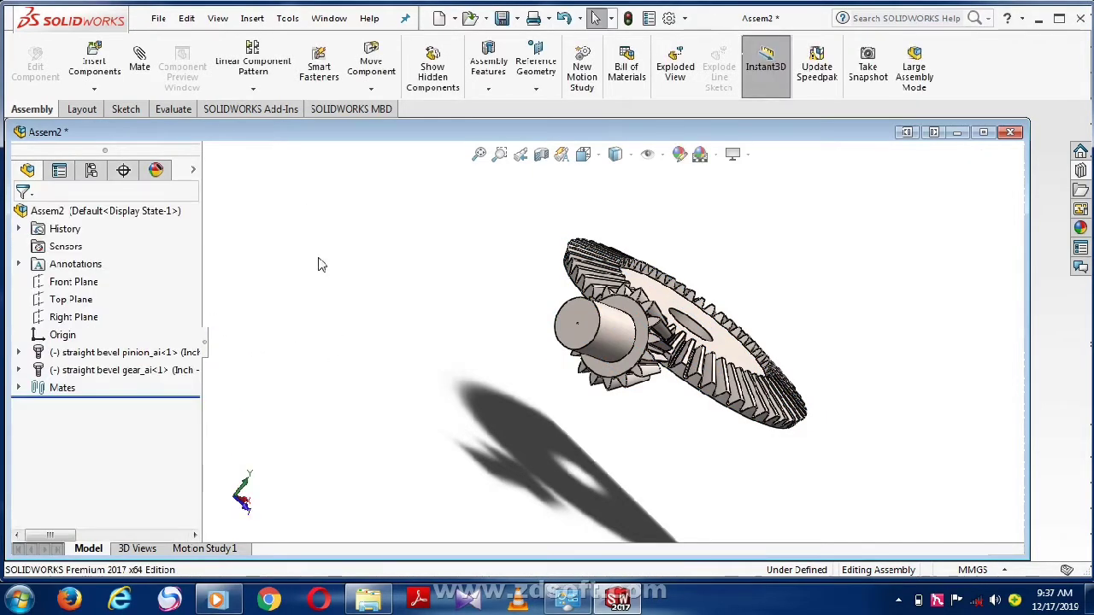
Drag the pinion up against the large bevel gear's teeth, then orbit and zoom to check it
mouse_move(880, 384)
middle_down()
mouse_move(829, 382)
mouse_move(805, 407)
middle_up()
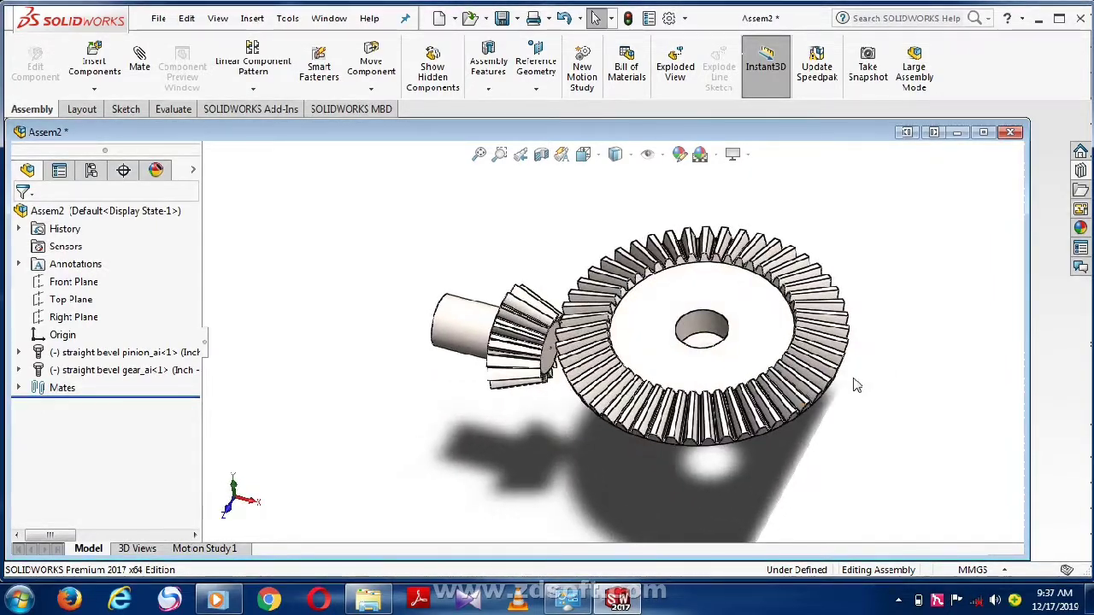
mouse_move(461, 330)
mouse_down()
mouse_move(574, 139)
mouse_move(593, 130)
mouse_up()
key(Escape)
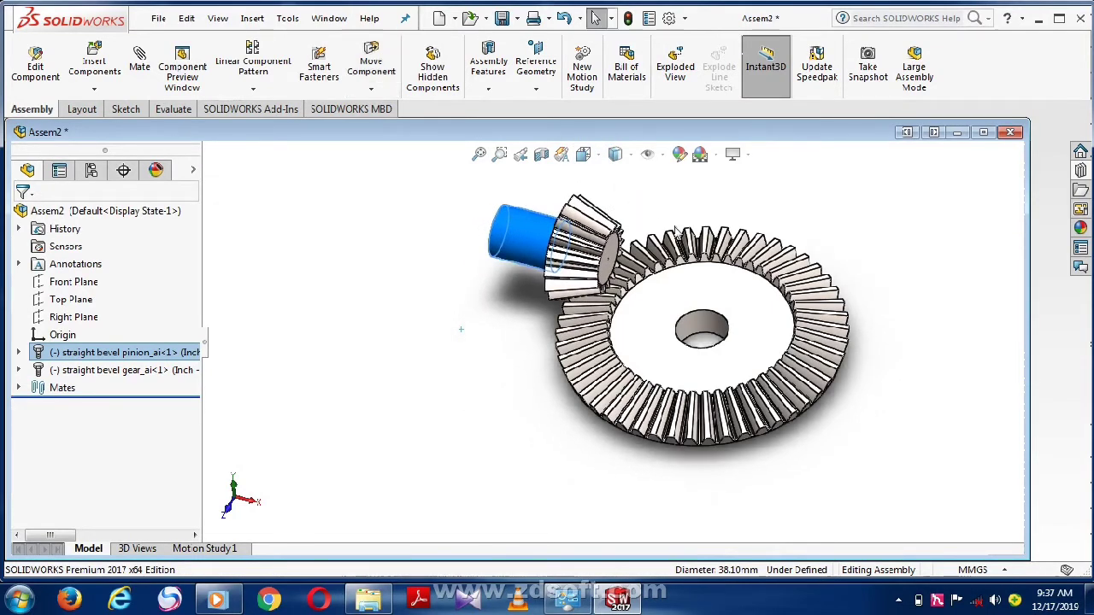
click(913, 272)
mouse_move(914, 273)
middle_down()
mouse_move(915, 215)
mouse_move(859, 293)
mouse_move(919, 267)
mouse_move(906, 259)
middle_up()
scroll(697, 281, down, 2)
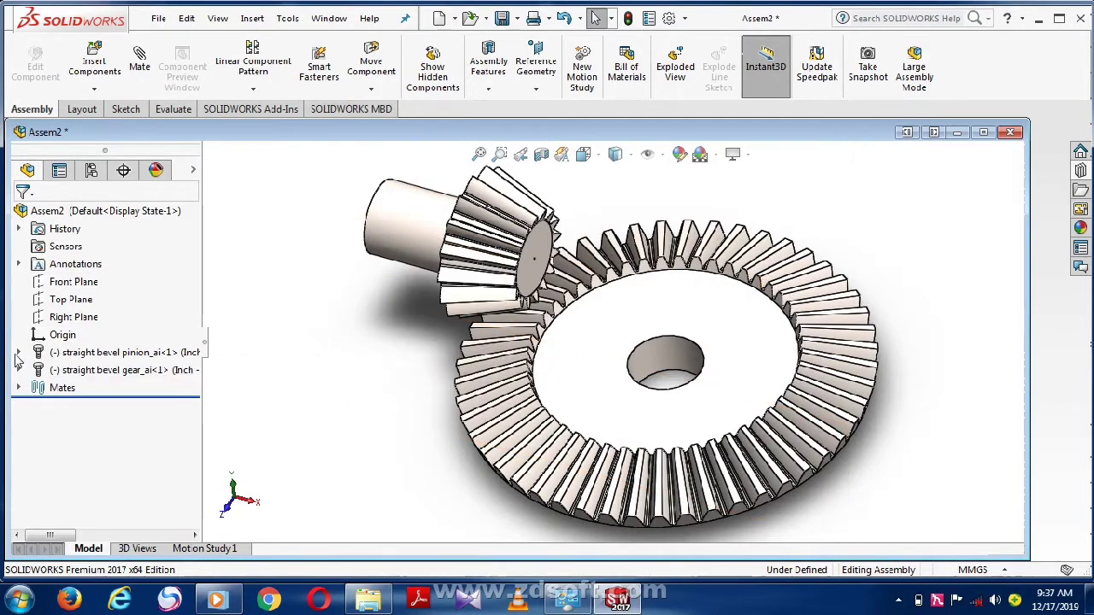
Show the BasProSke sketch under the pinion's Base-Revolve feature
click(18, 353)
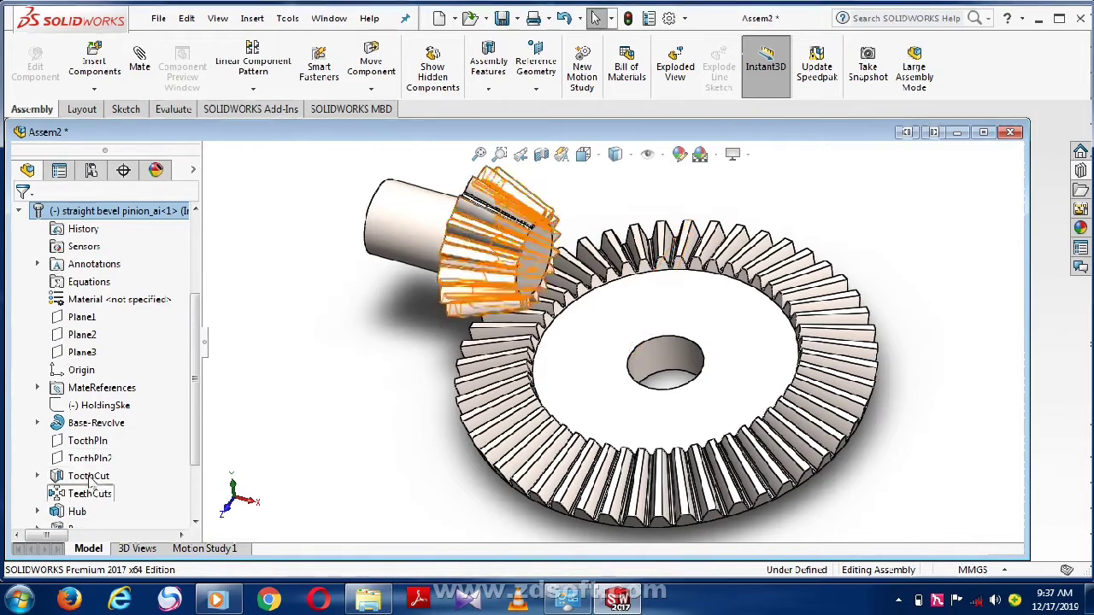
scroll(90, 412, down, 3)
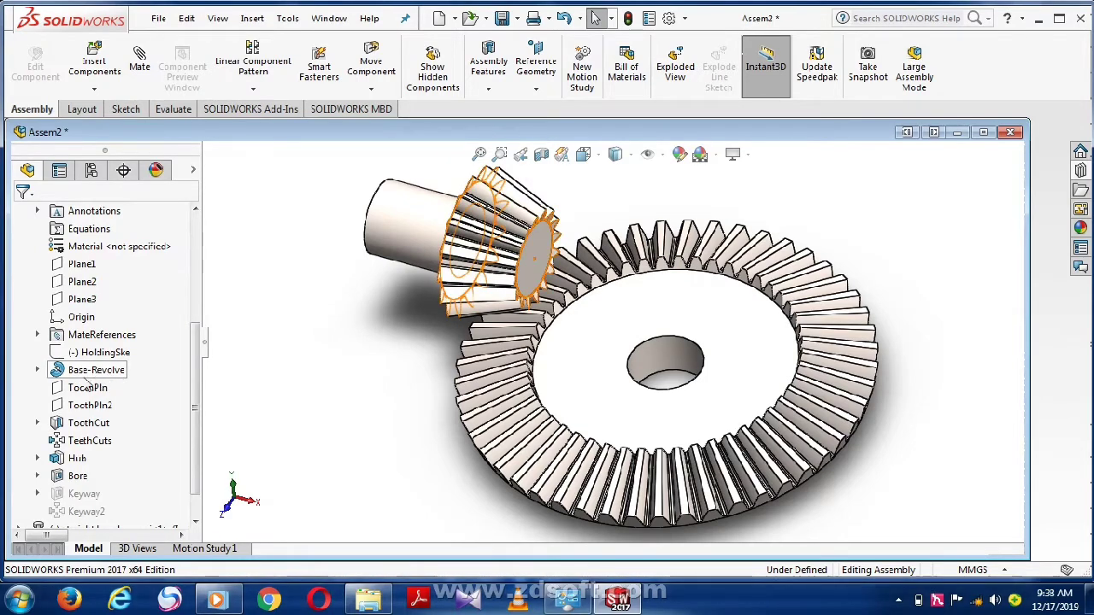
click(38, 370)
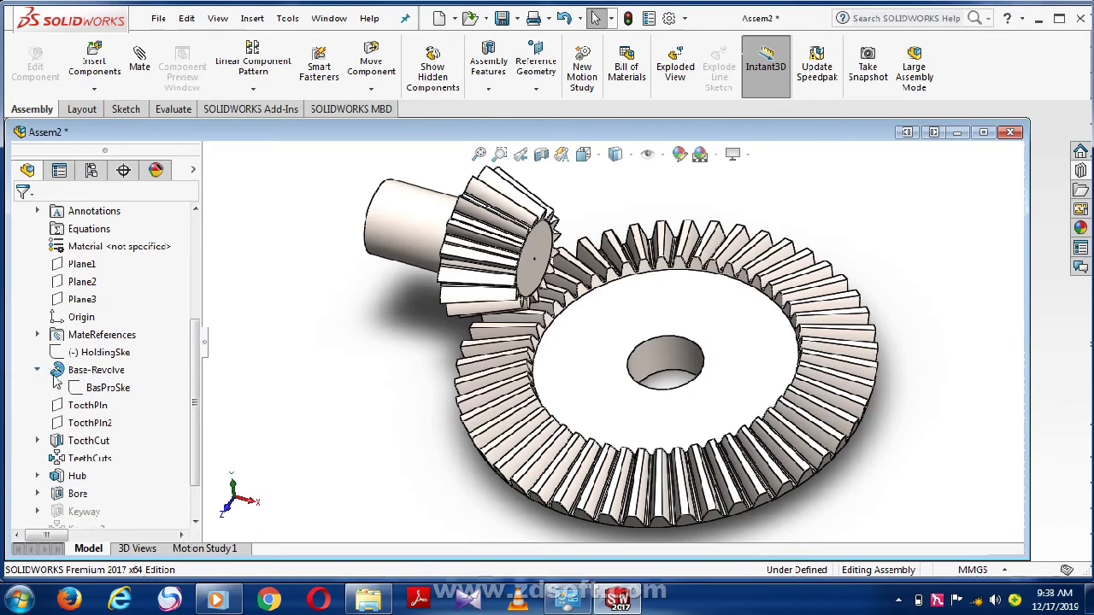
click(101, 388)
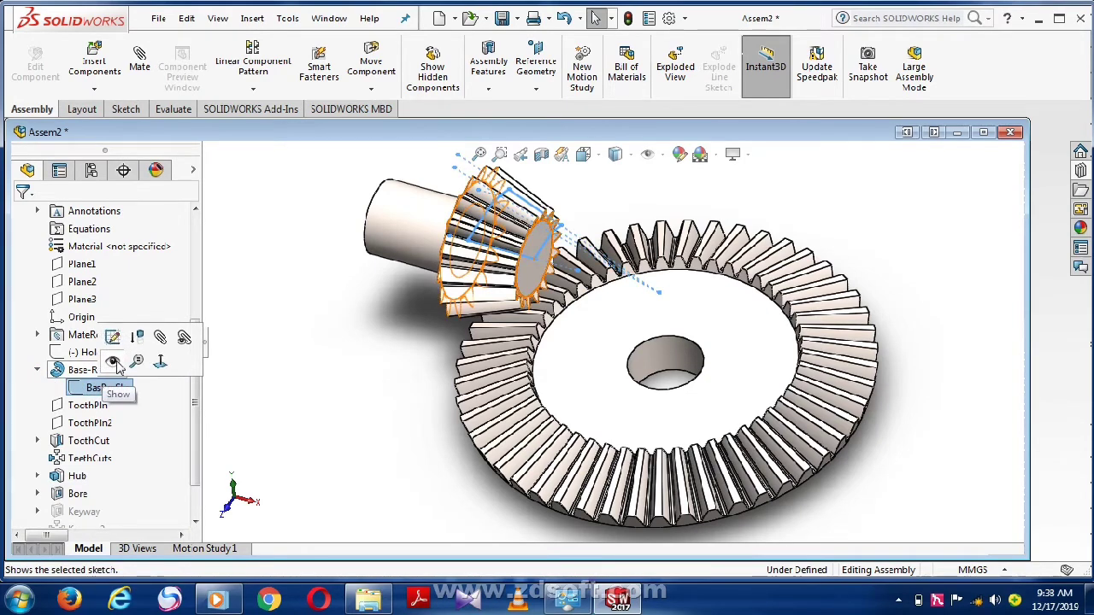
click(117, 365)
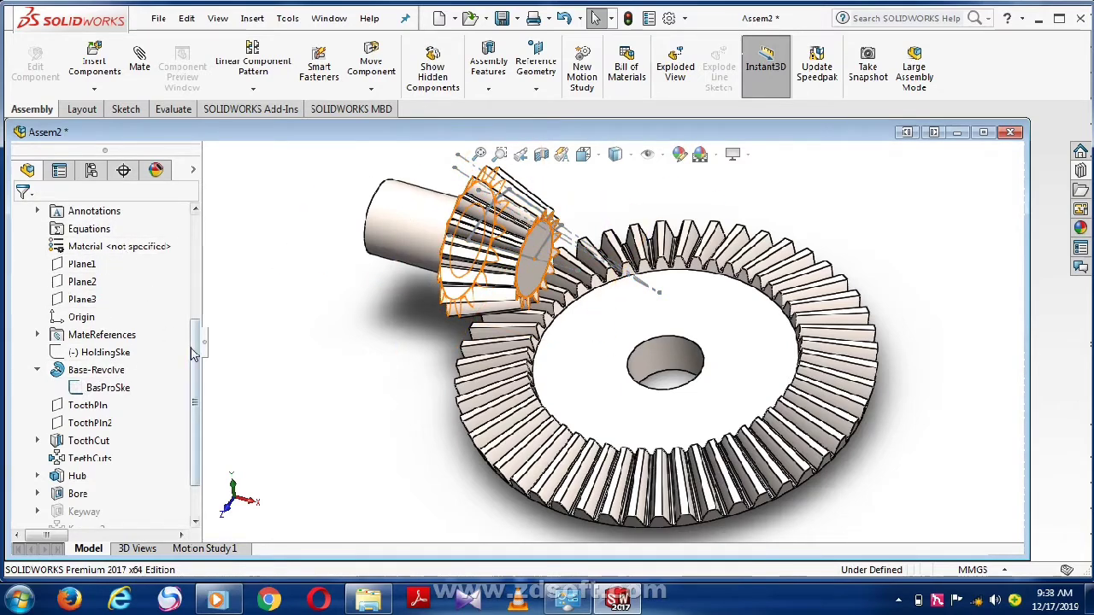
scroll(195, 354, up, 3)
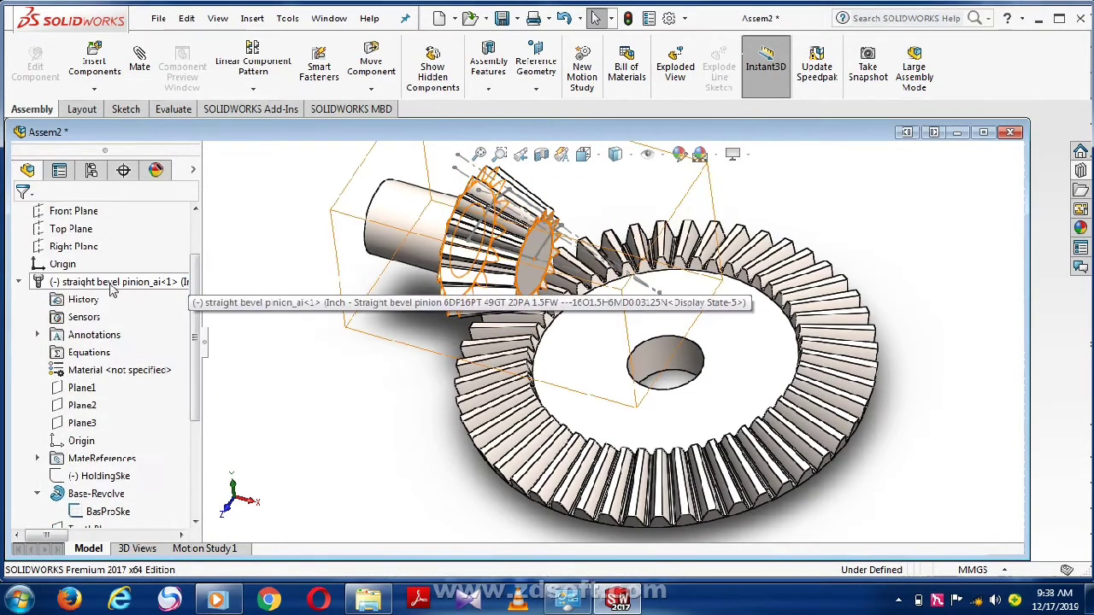
Show the BasProSke sketch under the gear's Base-Revolve feature, then collapse the gear
click(19, 283)
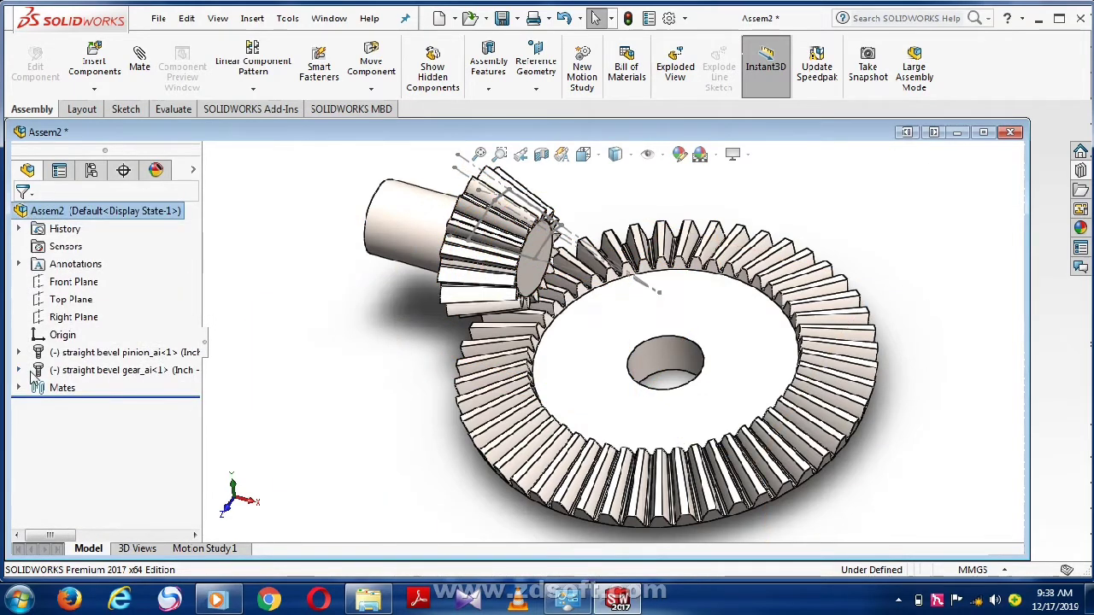
click(20, 371)
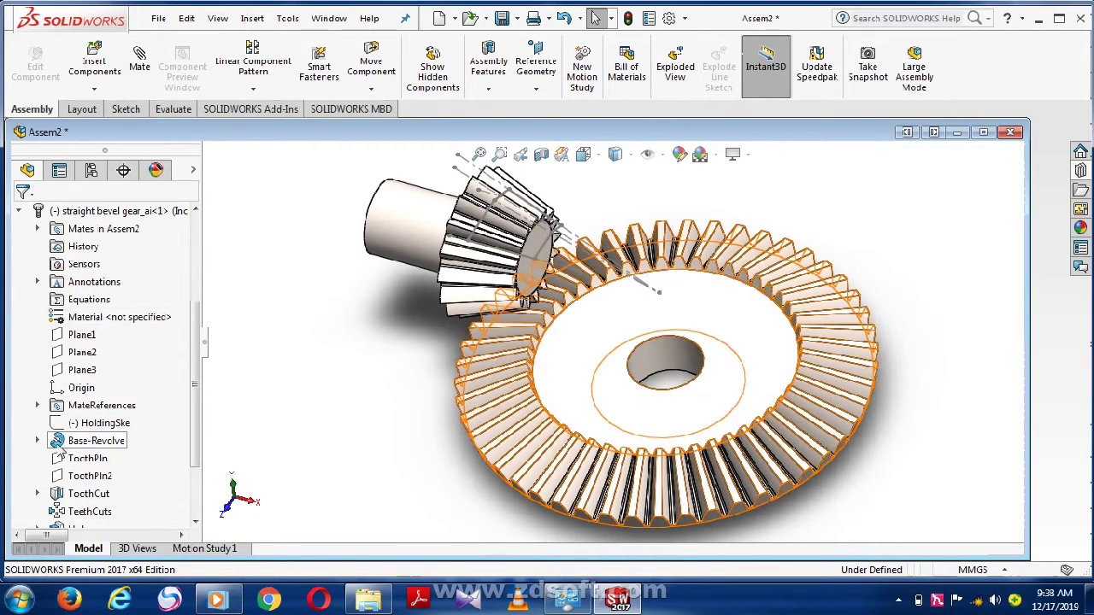
click(37, 440)
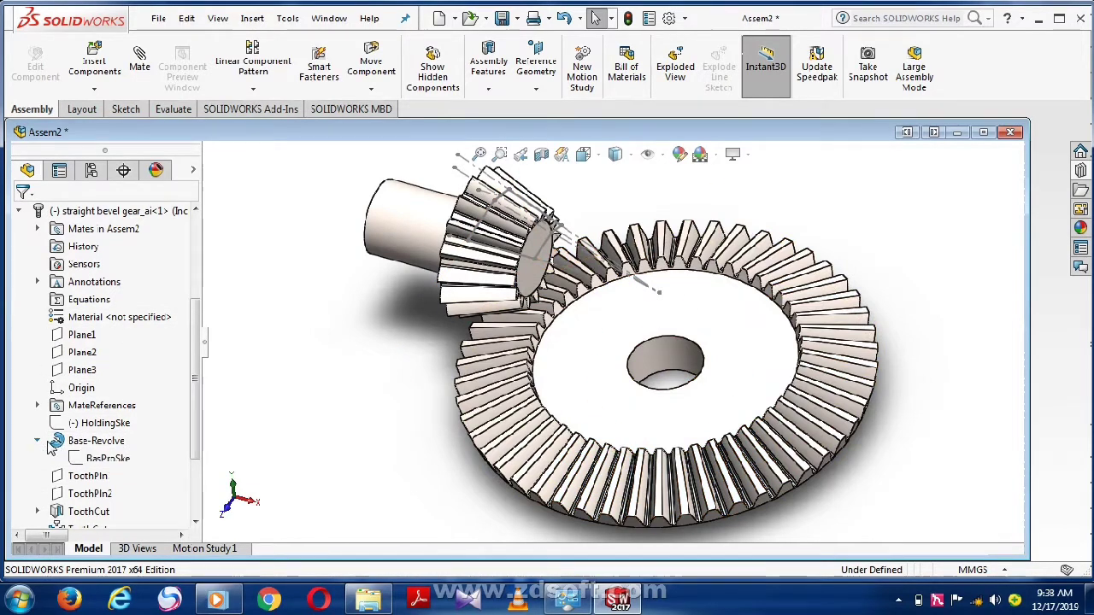
click(90, 459)
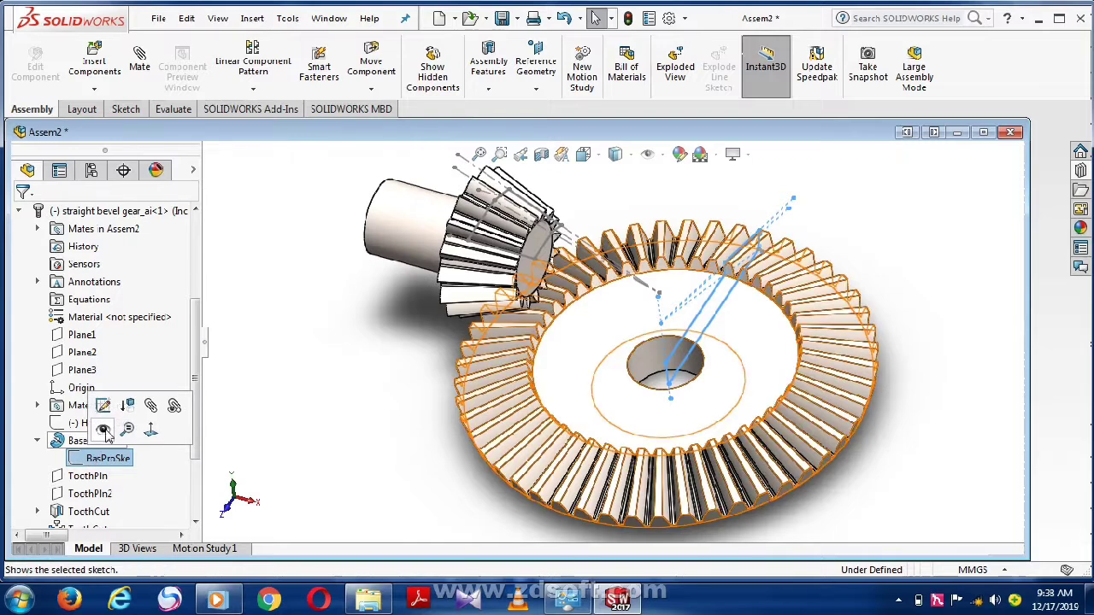
click(103, 431)
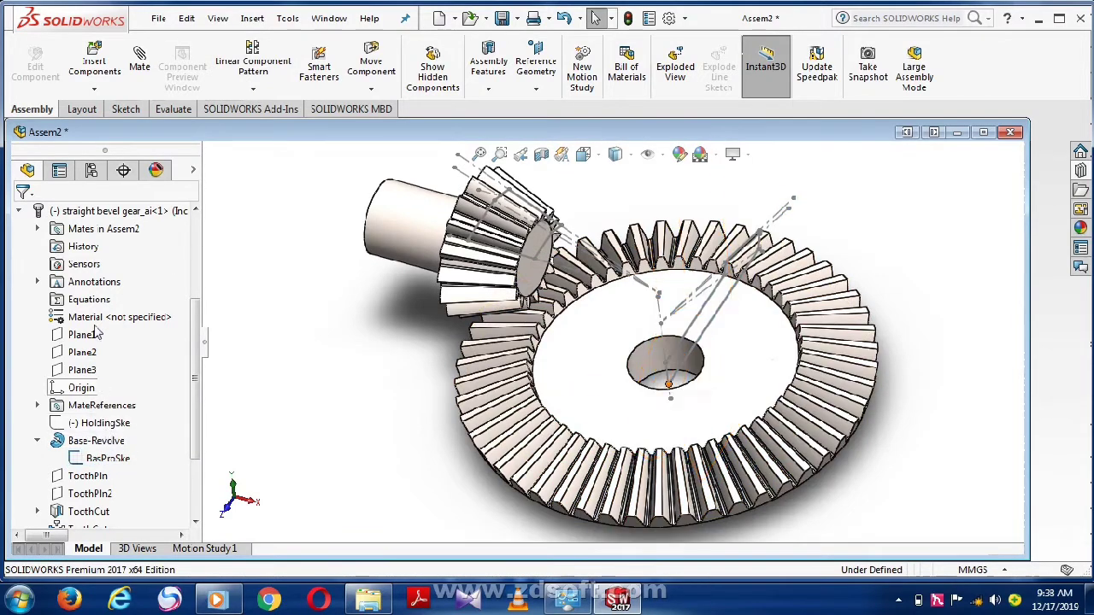
click(19, 212)
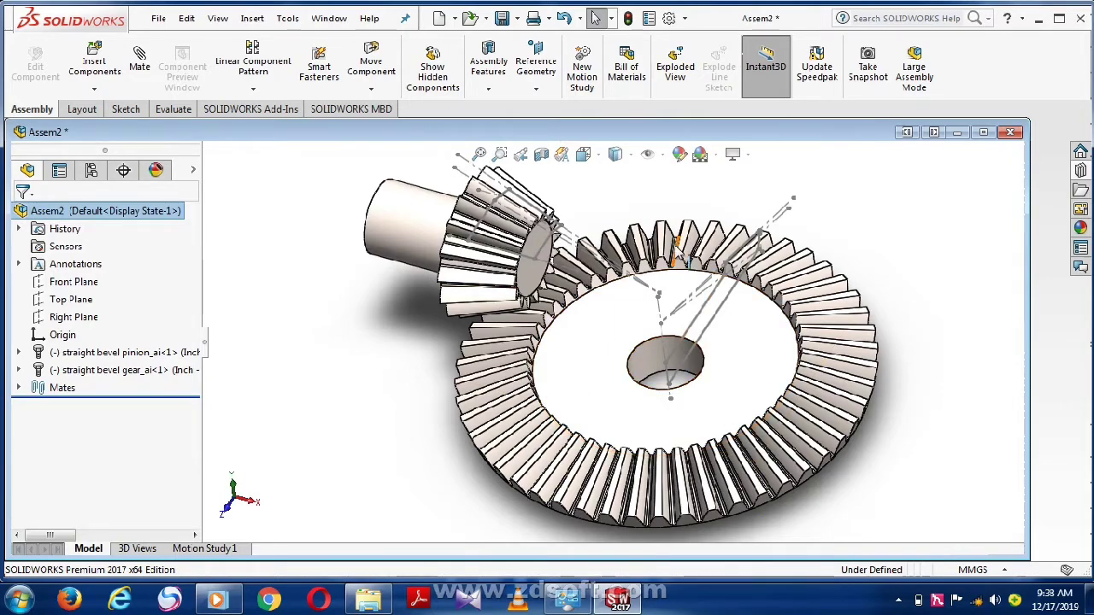
scroll(675, 294, down, 2)
scroll(675, 294, up, 3)
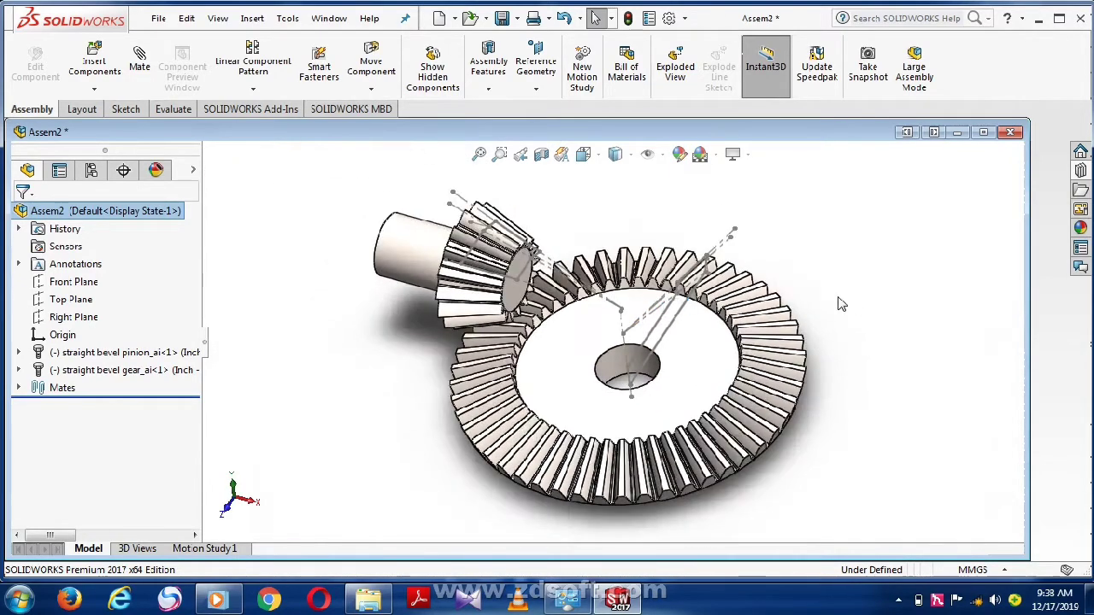
mouse_move(843, 305)
middle_down()
mouse_move(837, 256)
mouse_move(783, 226)
mouse_move(832, 252)
mouse_move(846, 216)
mouse_move(835, 214)
mouse_move(854, 231)
mouse_move(843, 226)
middle_up()
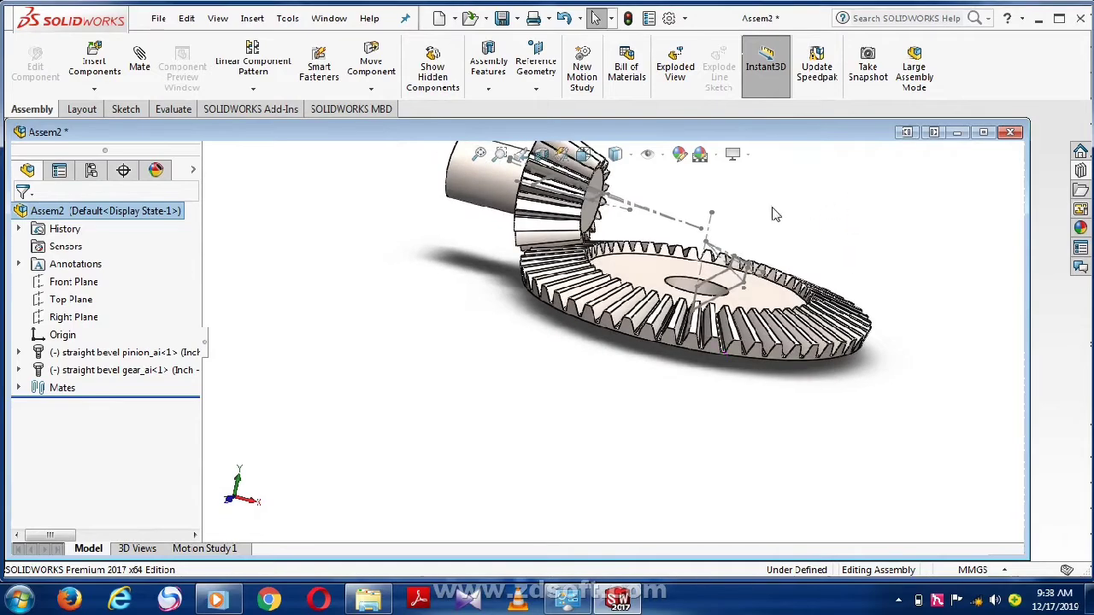
scroll(775, 214, down, 3)
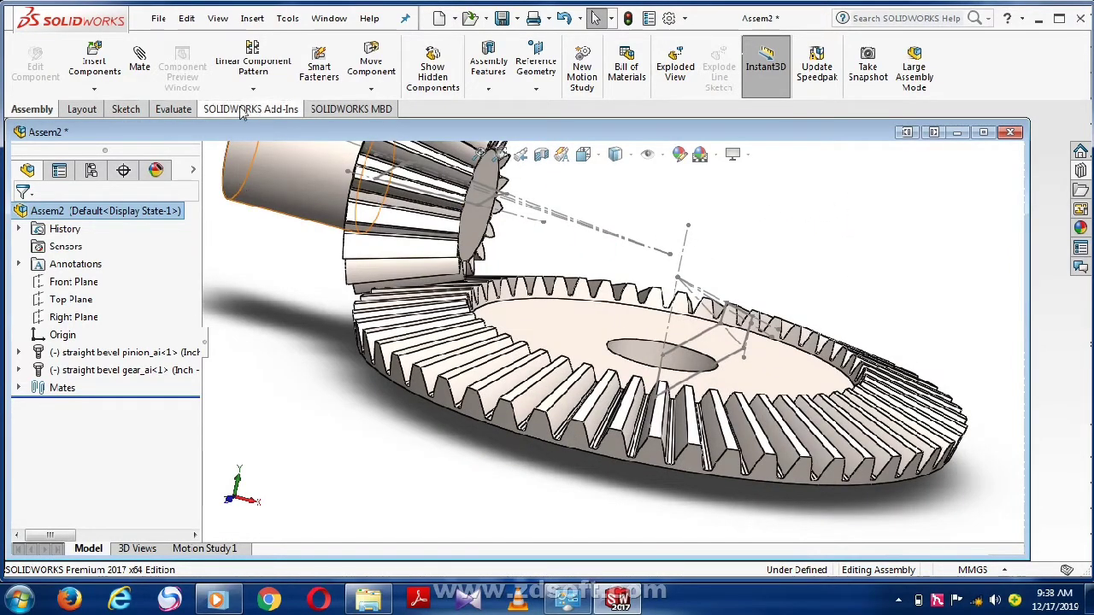
Add a coincident mate between a pinion sketch point and the matching gear sketch point
click(139, 66)
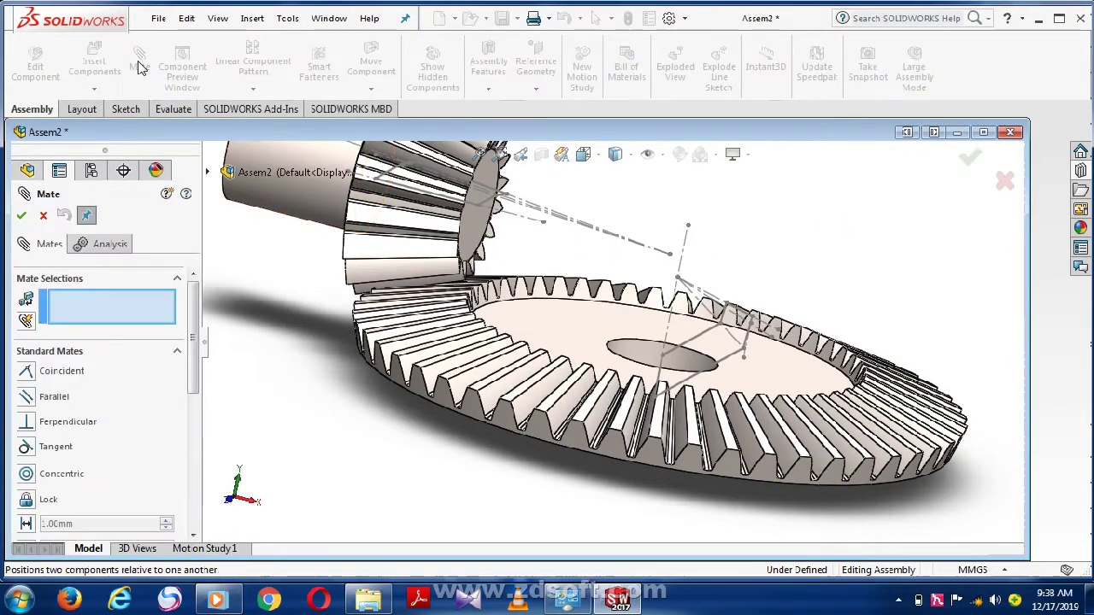
click(669, 255)
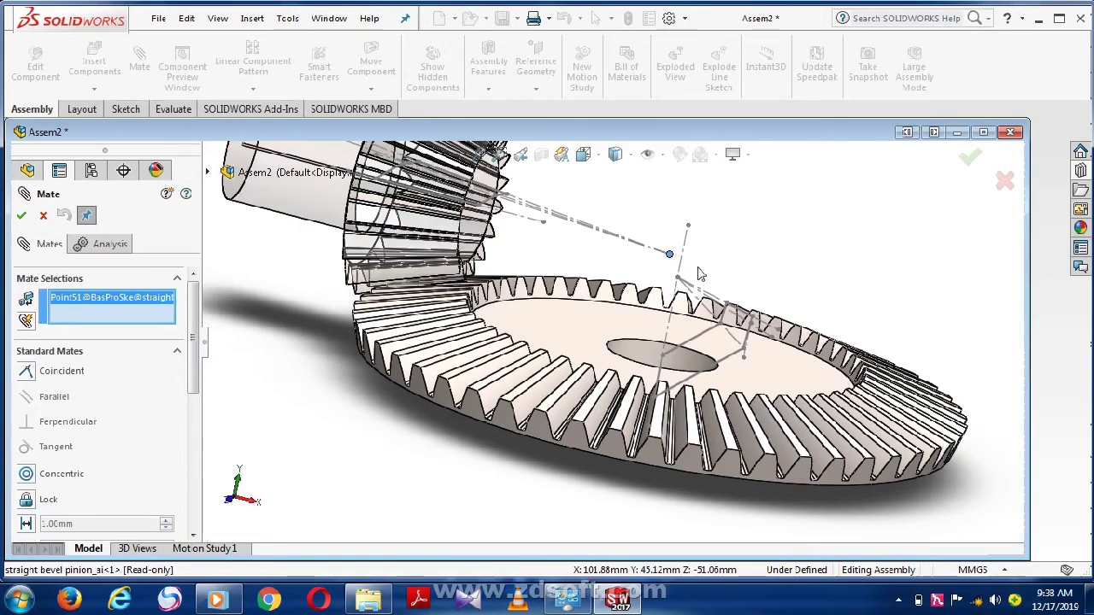
scroll(694, 277, down, 2)
scroll(653, 299, down, 2)
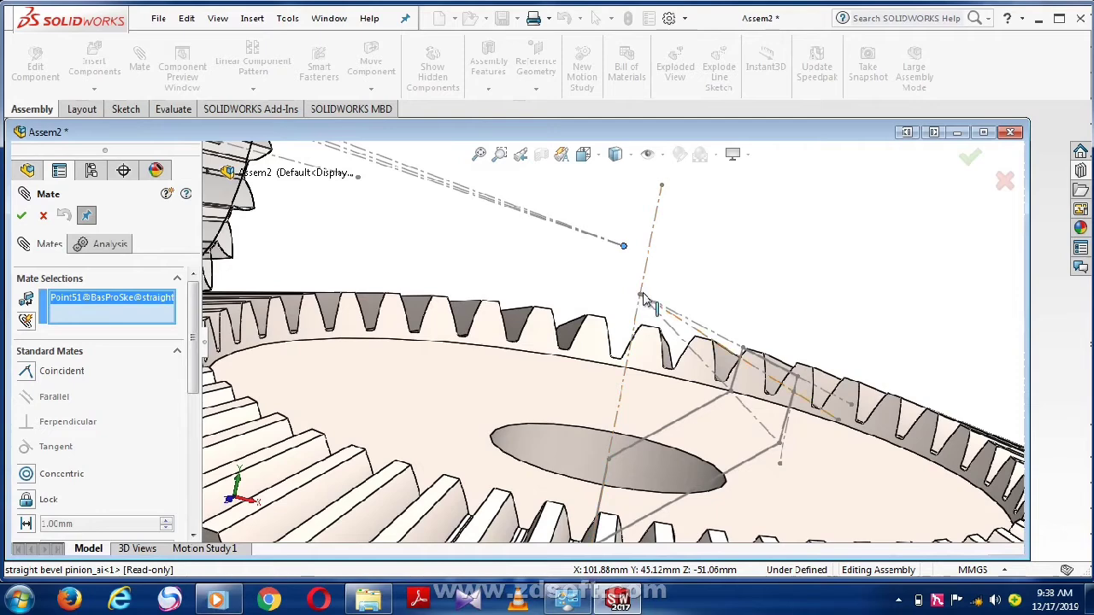
click(640, 297)
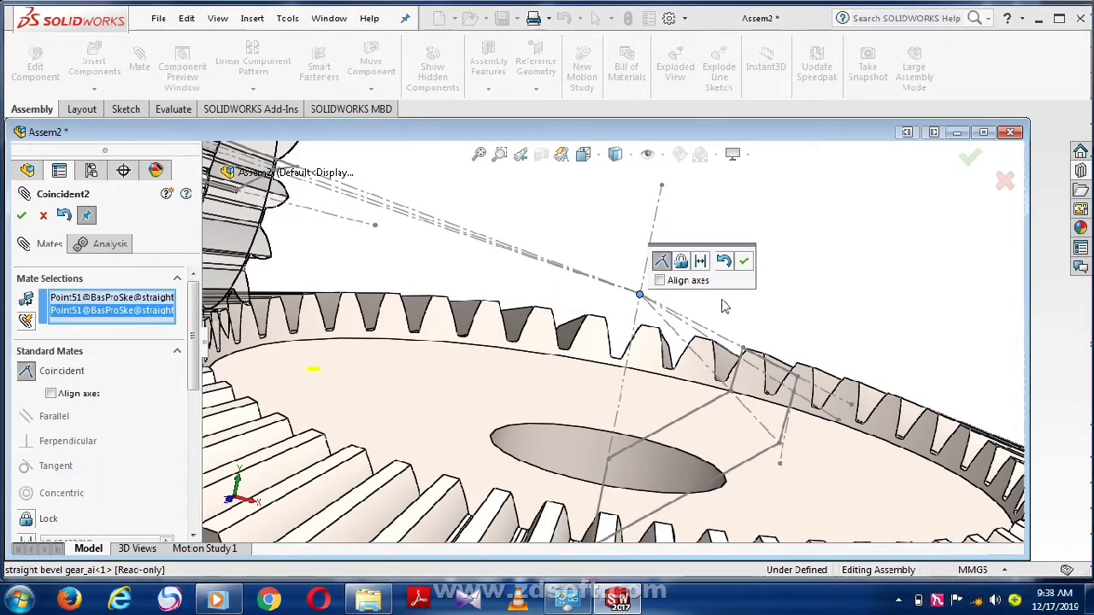
click(743, 263)
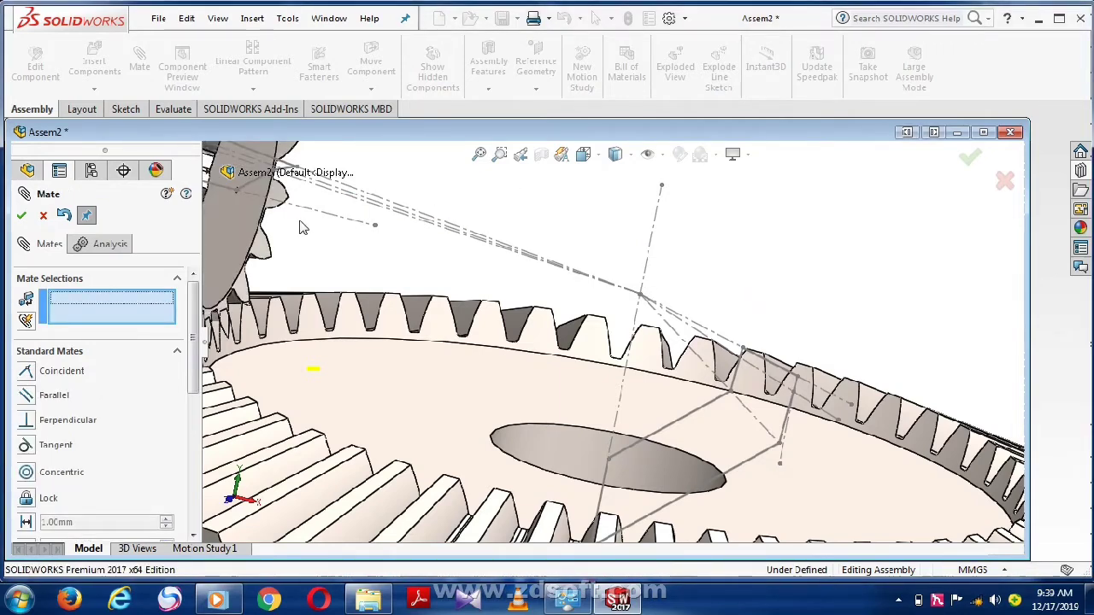
Hide the gear and pinion profile sketches again
click(21, 216)
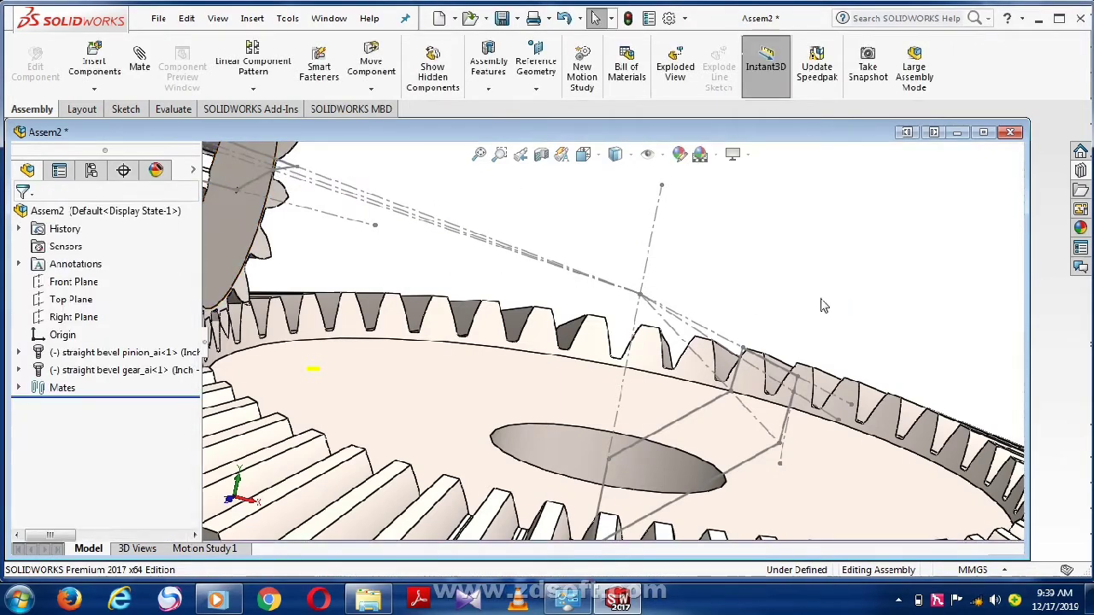
key(f)
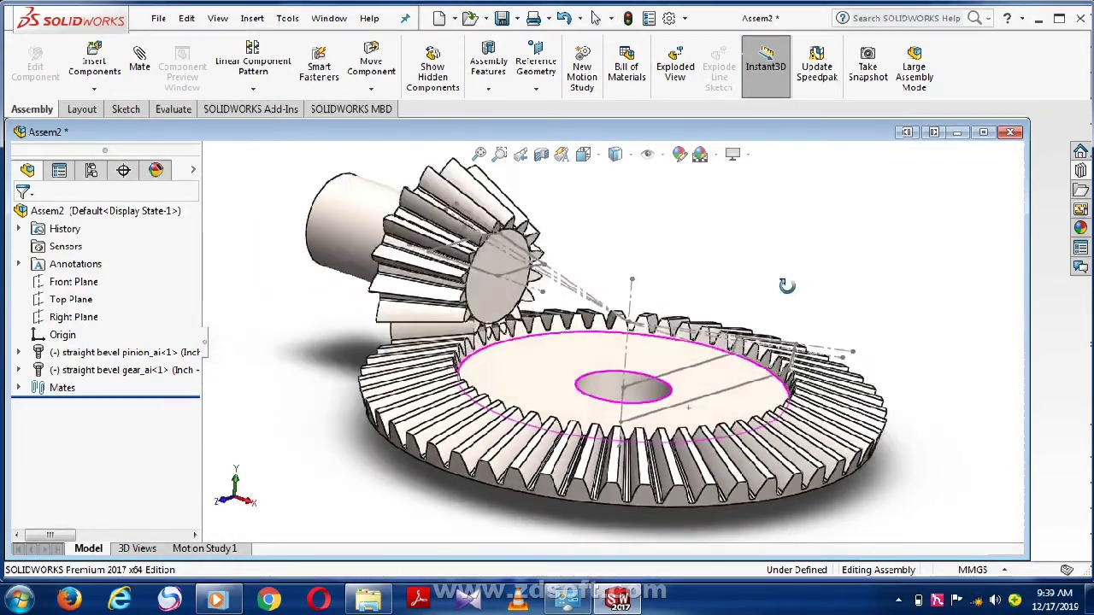
mouse_move(801, 290)
middle_down()
mouse_move(768, 265)
mouse_move(782, 213)
middle_up()
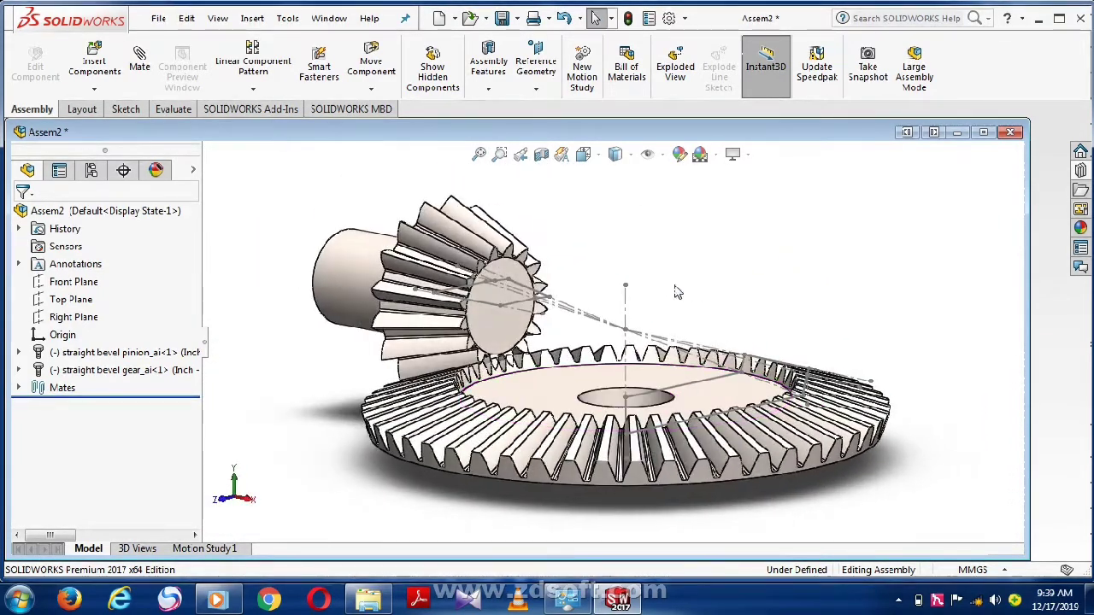
scroll(675, 299, down, 3)
scroll(684, 358, down, 2)
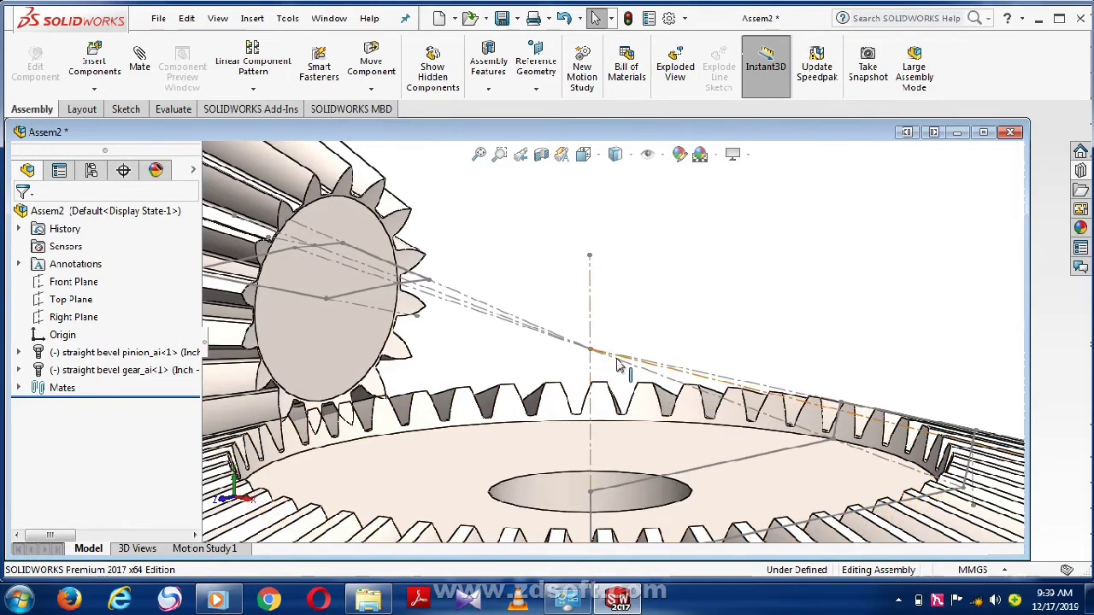
right_click(617, 364)
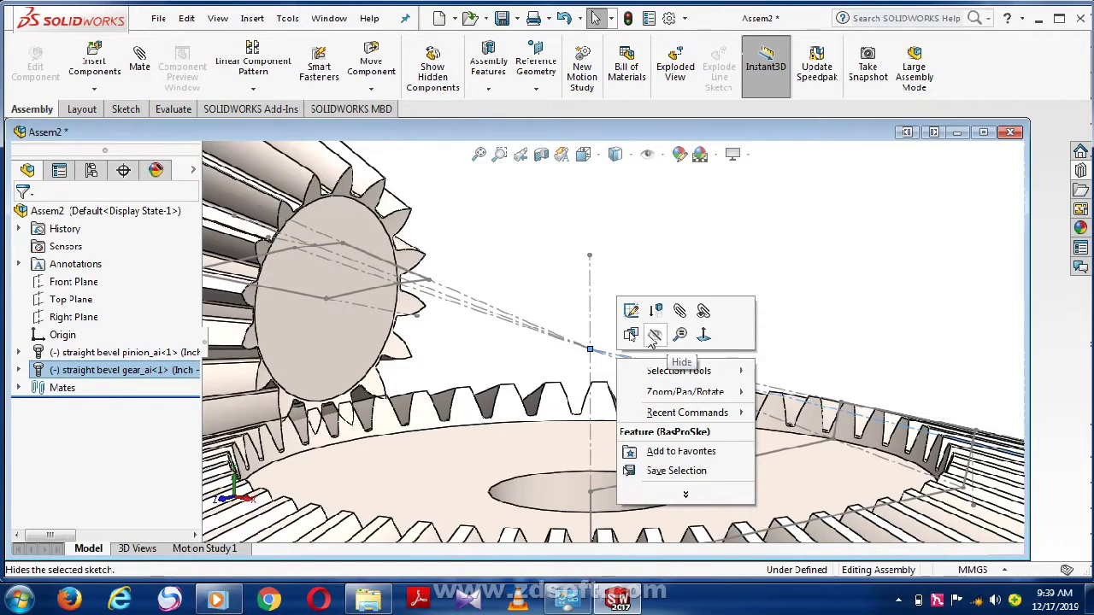
click(654, 335)
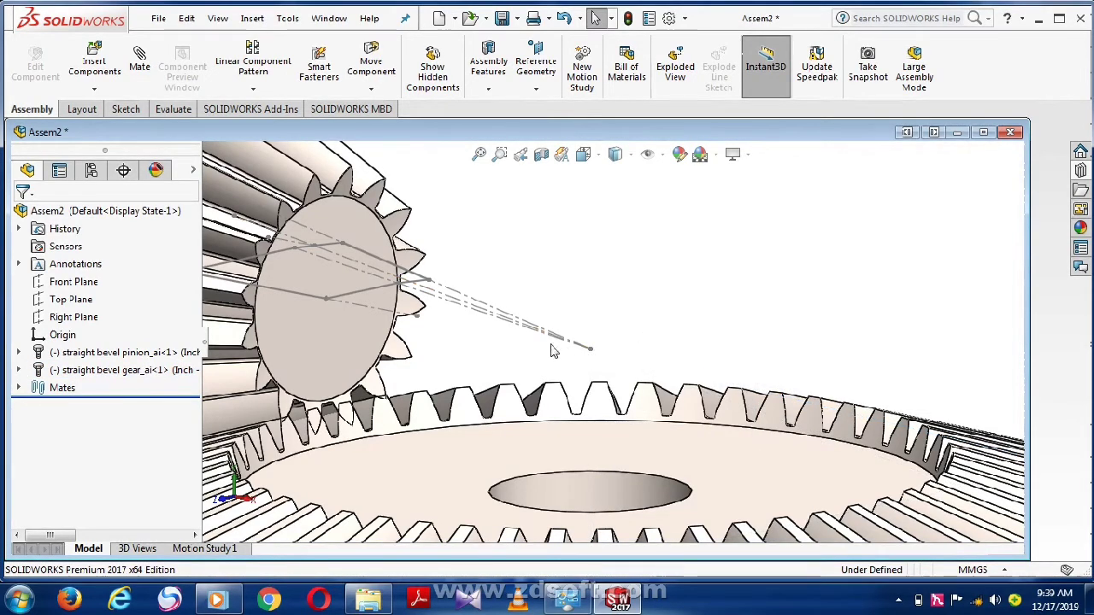
click(517, 331)
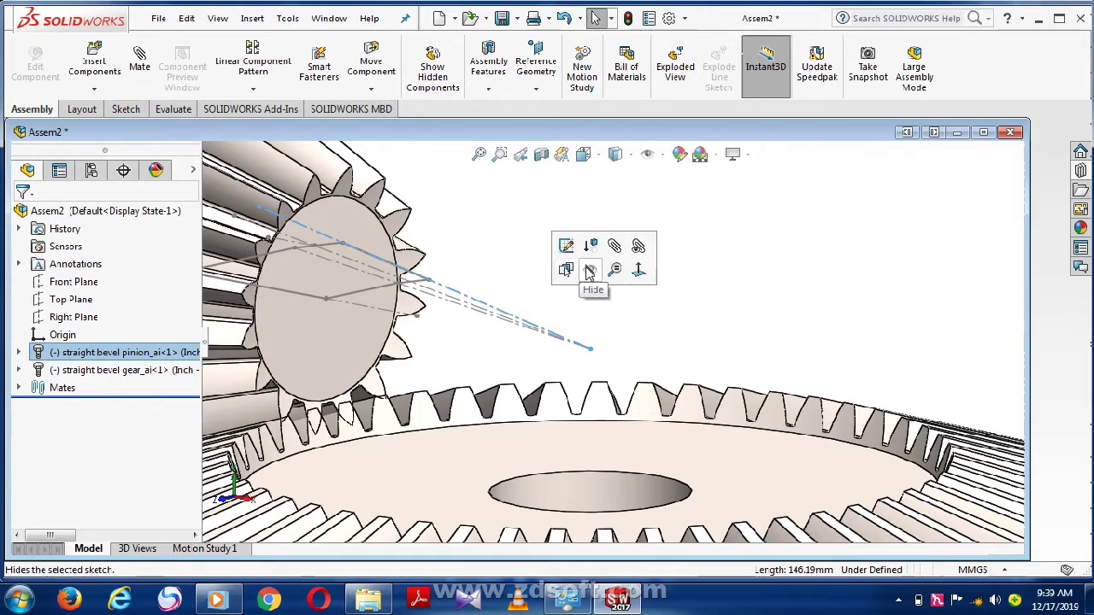
click(589, 272)
Zoom to fit and turn on View Temporary Axes for both gears
key(f)
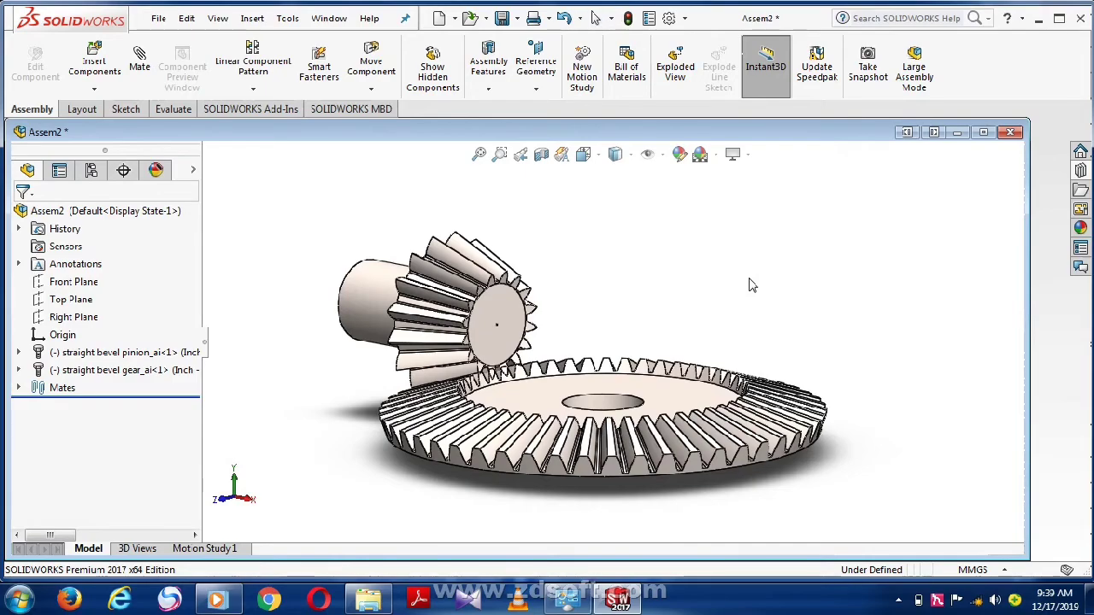
middle_drag(748, 284, 720, 280)
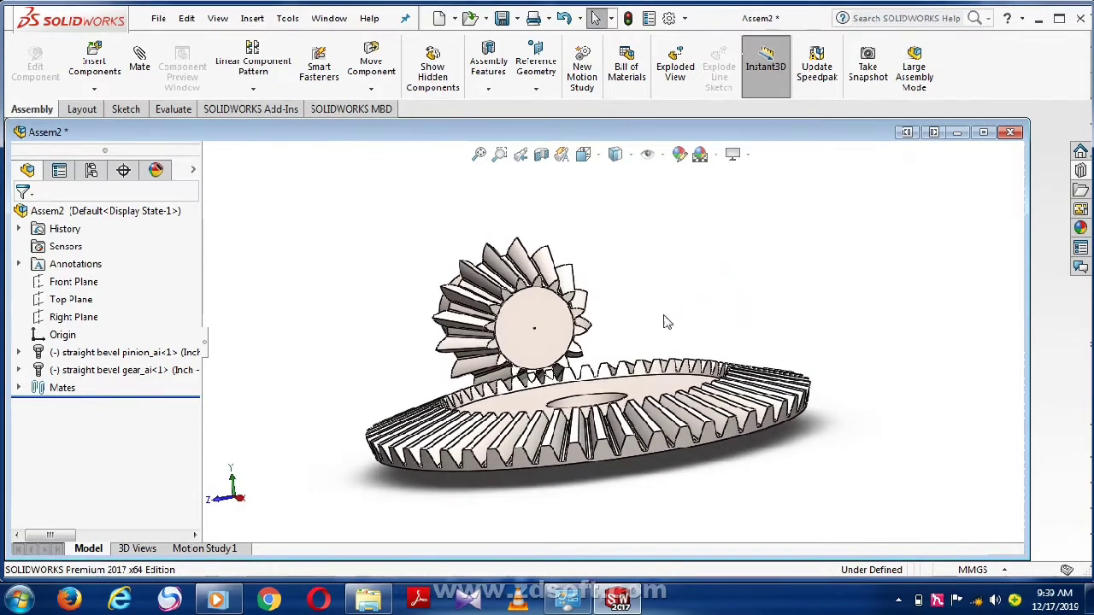
scroll(637, 351, down, 2)
scroll(485, 322, down, 2)
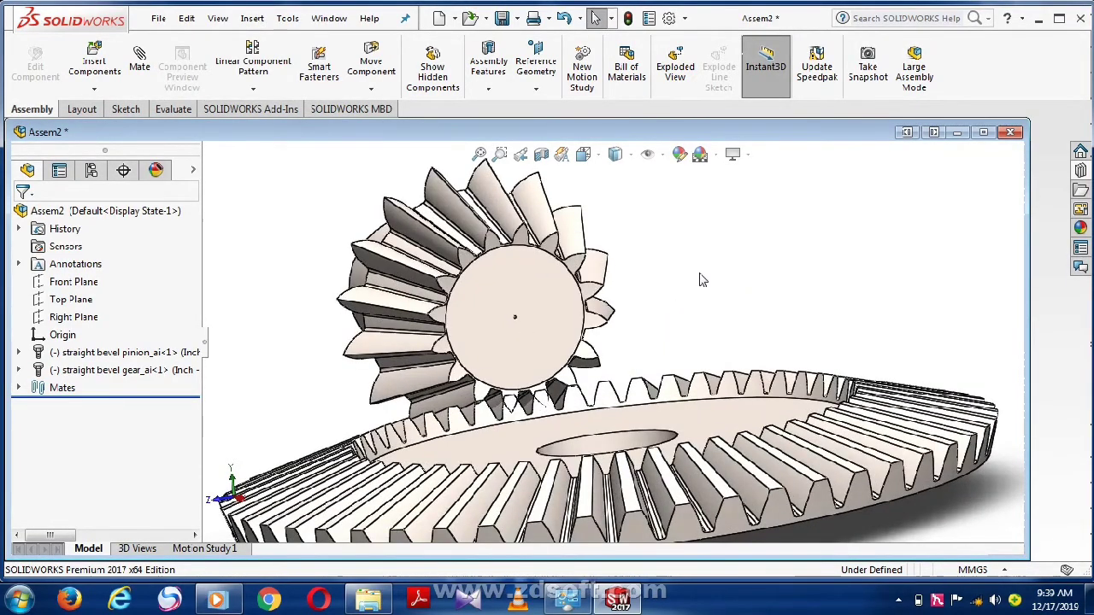
mouse_move(699, 280)
middle_down()
mouse_move(743, 275)
mouse_move(735, 297)
middle_up()
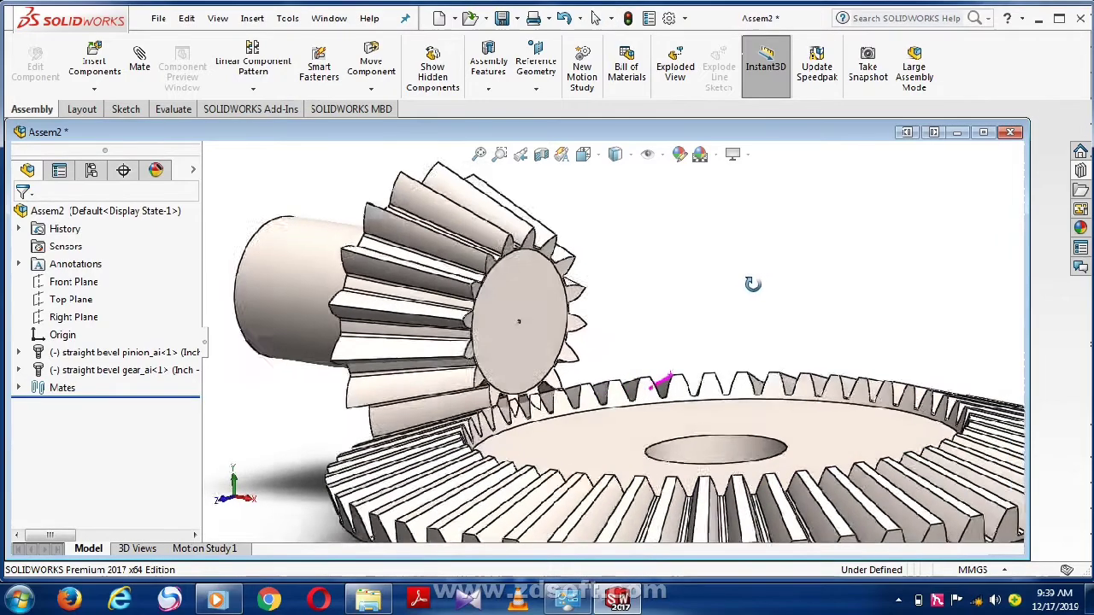
scroll(728, 298, up, 1)
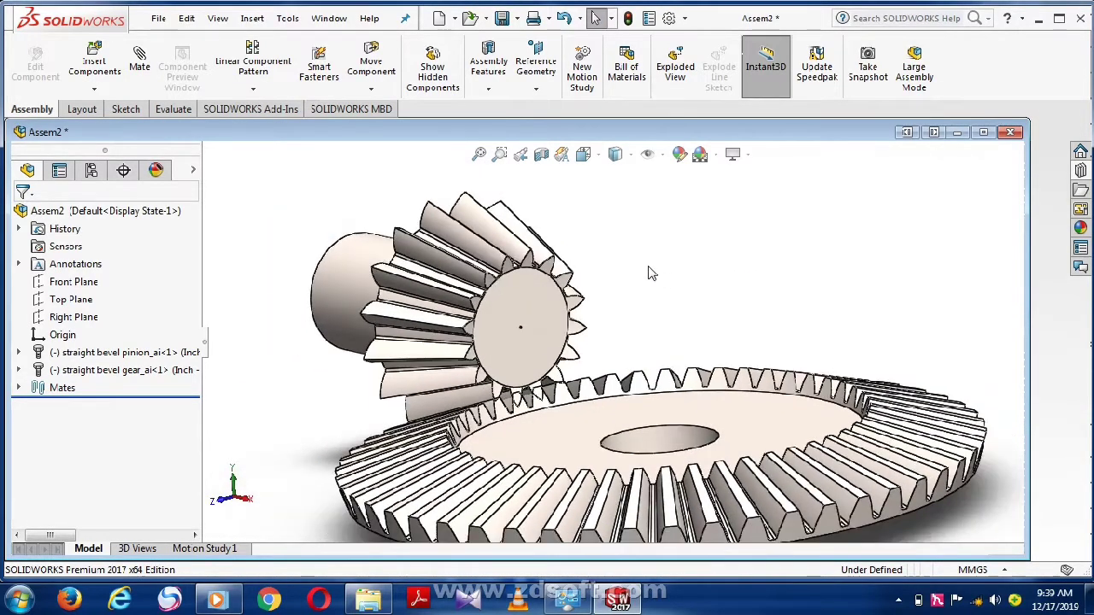
click(662, 155)
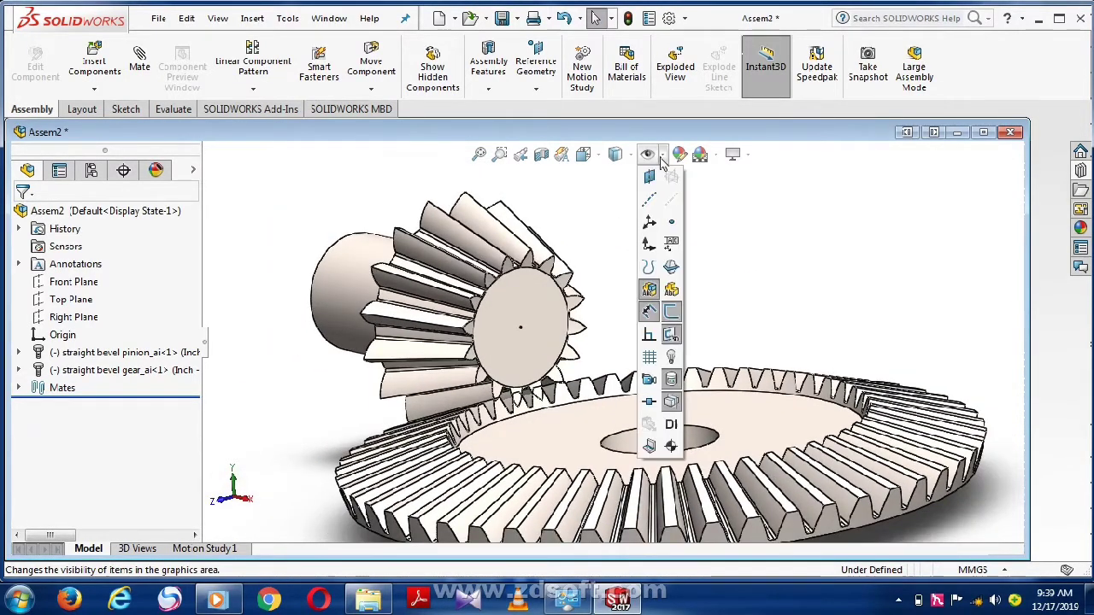
click(674, 202)
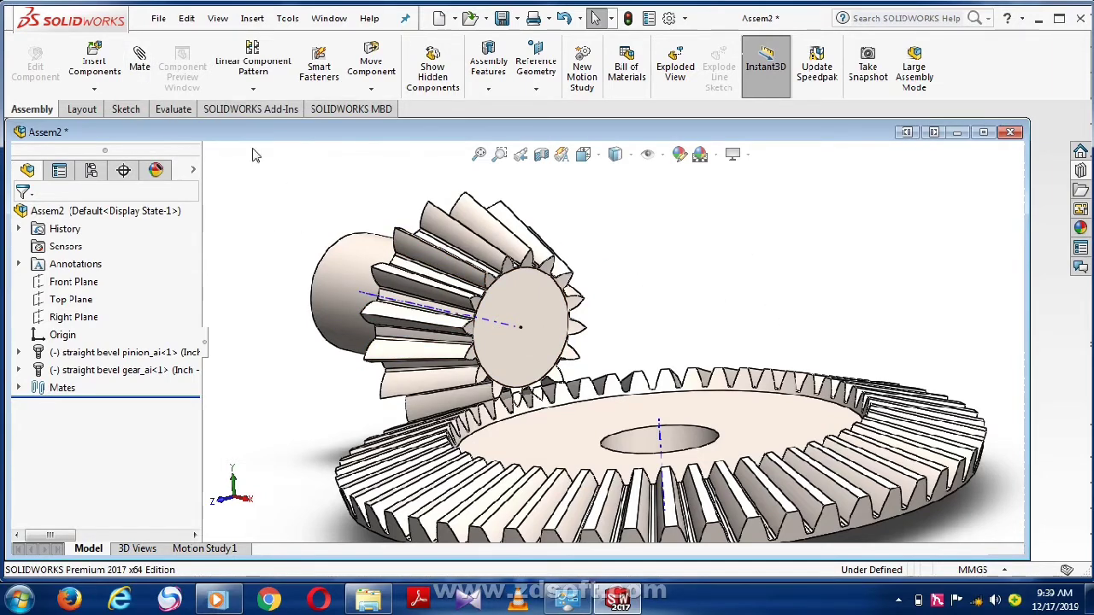
Mate the pinion's axis coincident to the assembly's Front Plane
click(141, 64)
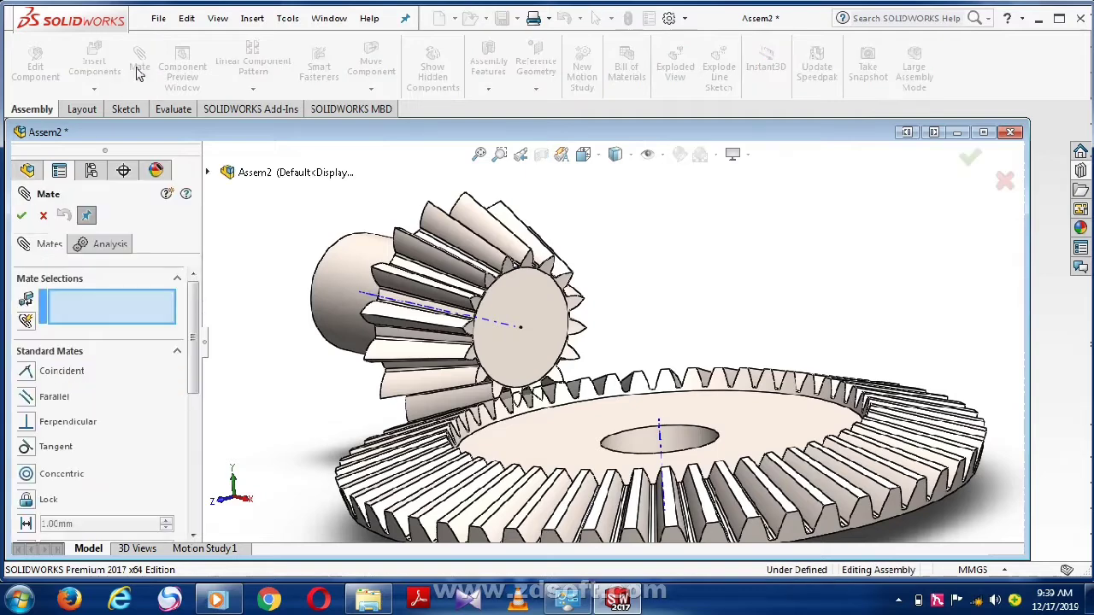
click(208, 172)
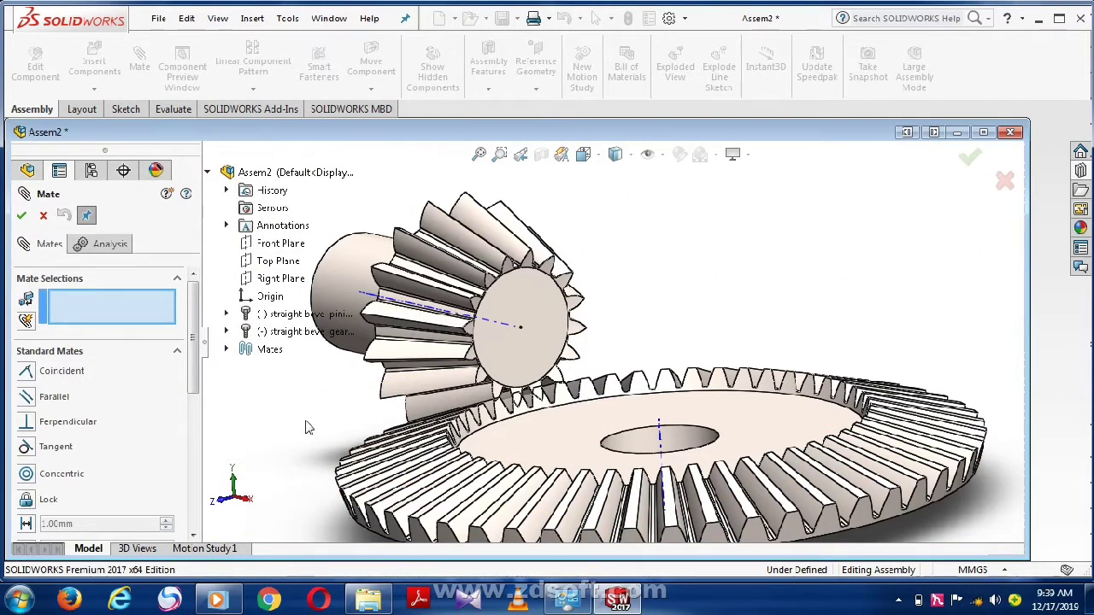
click(278, 248)
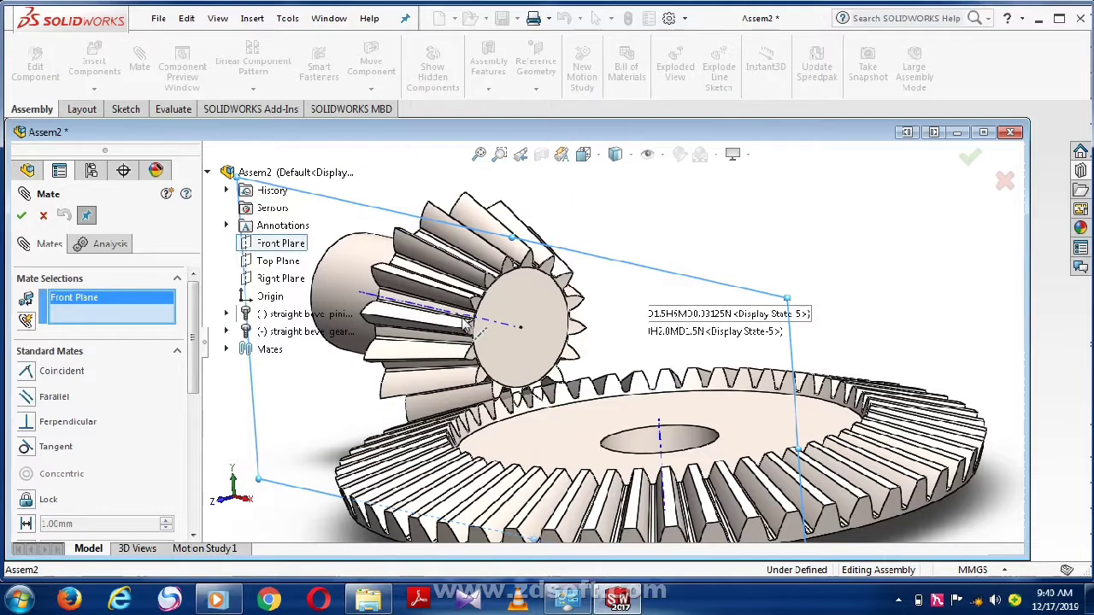
click(506, 331)
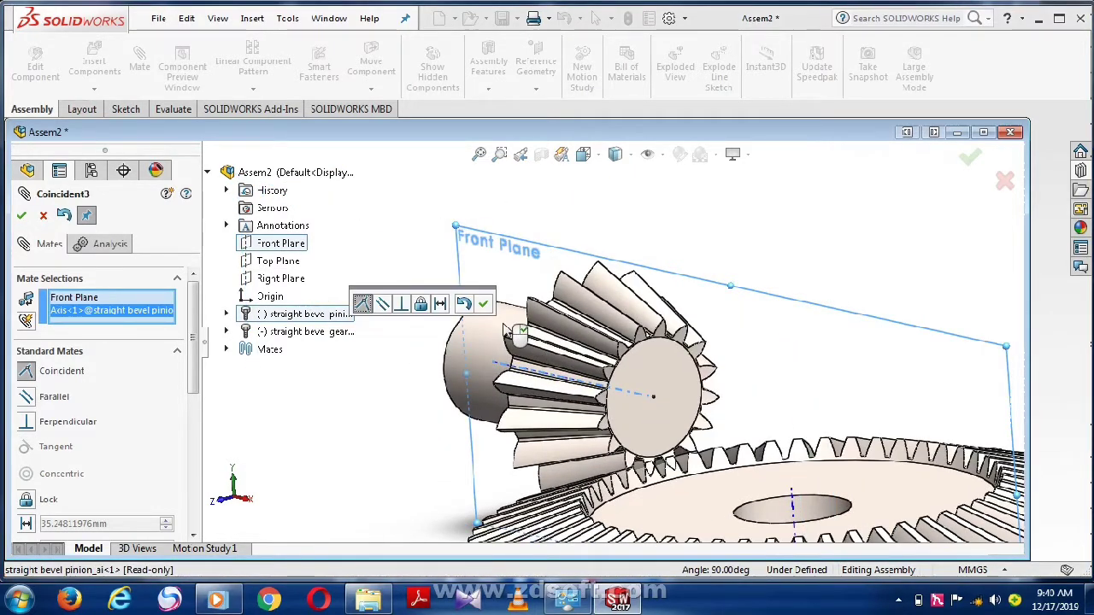
click(21, 216)
scroll(643, 397, up, 4)
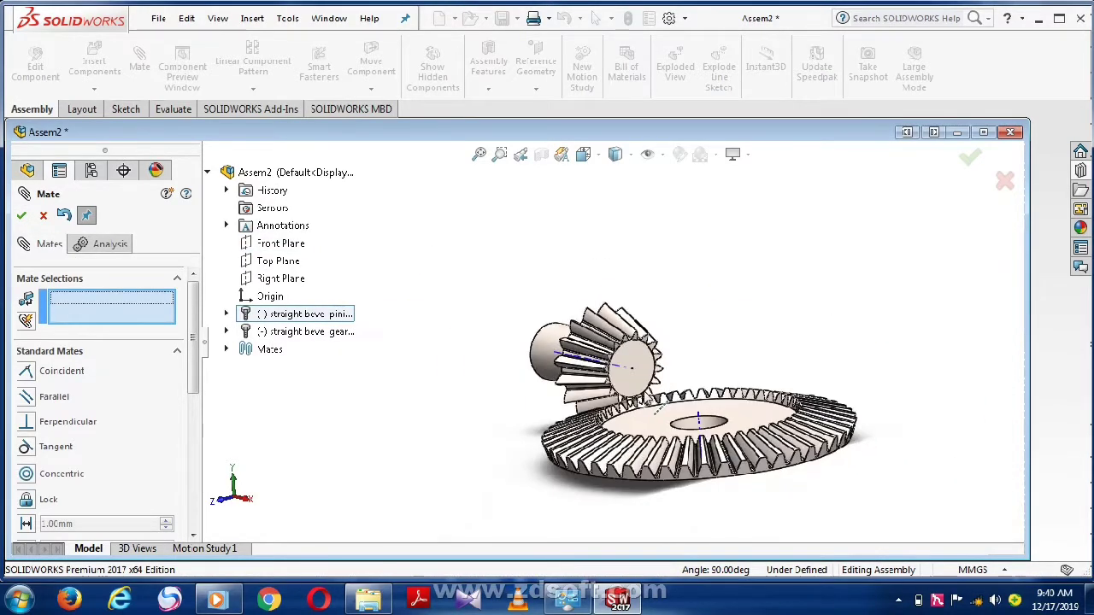
Add a perpendicular mate between the pinion's axis and the gear's axis
click(22, 217)
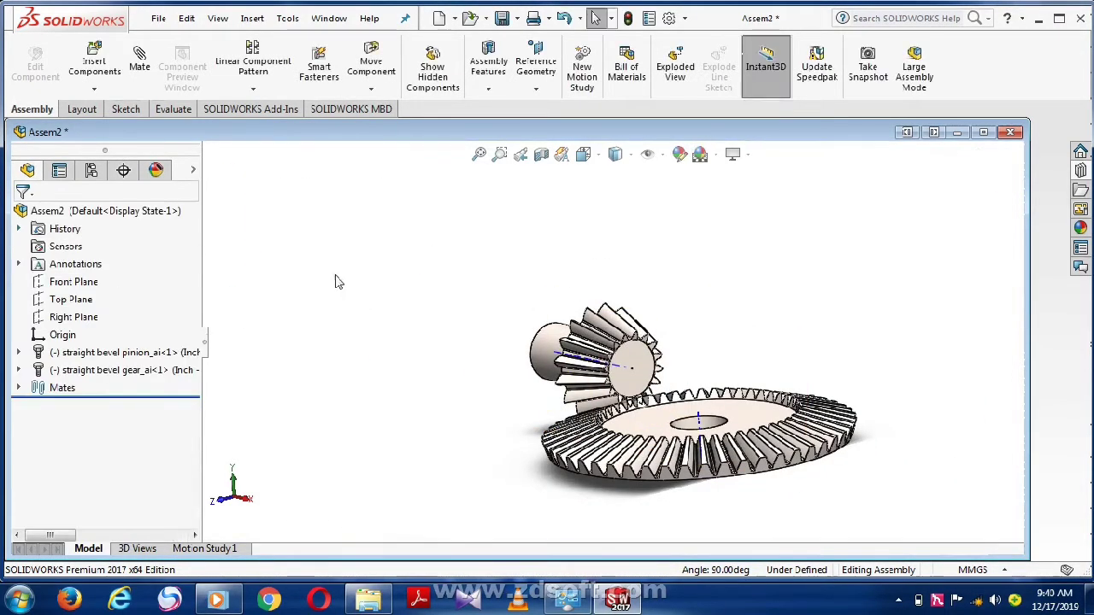
scroll(683, 401, down, 2)
scroll(683, 402, down, 2)
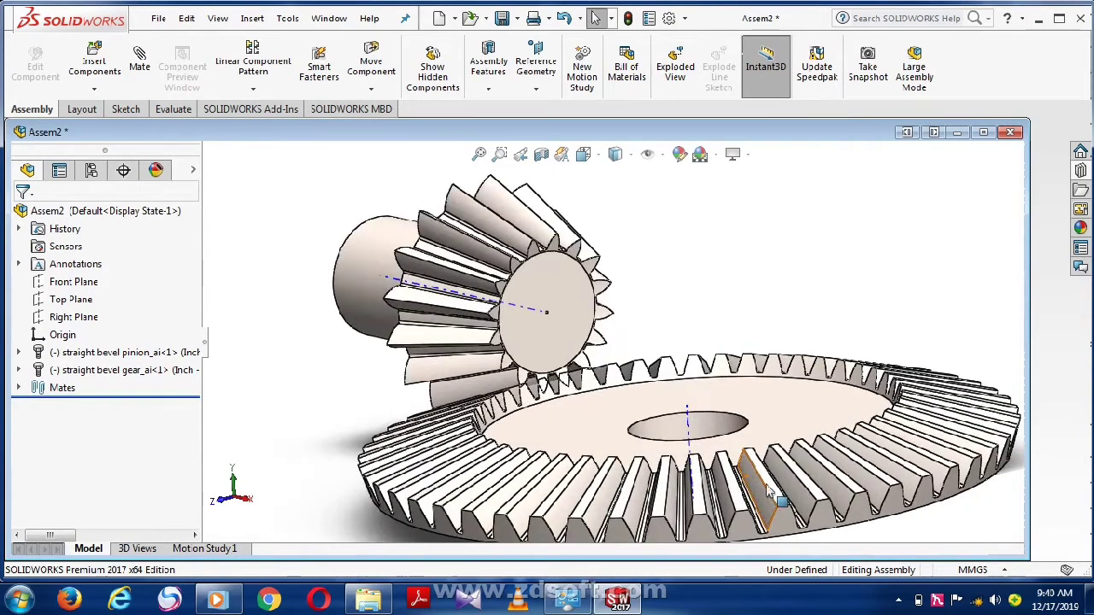
click(143, 68)
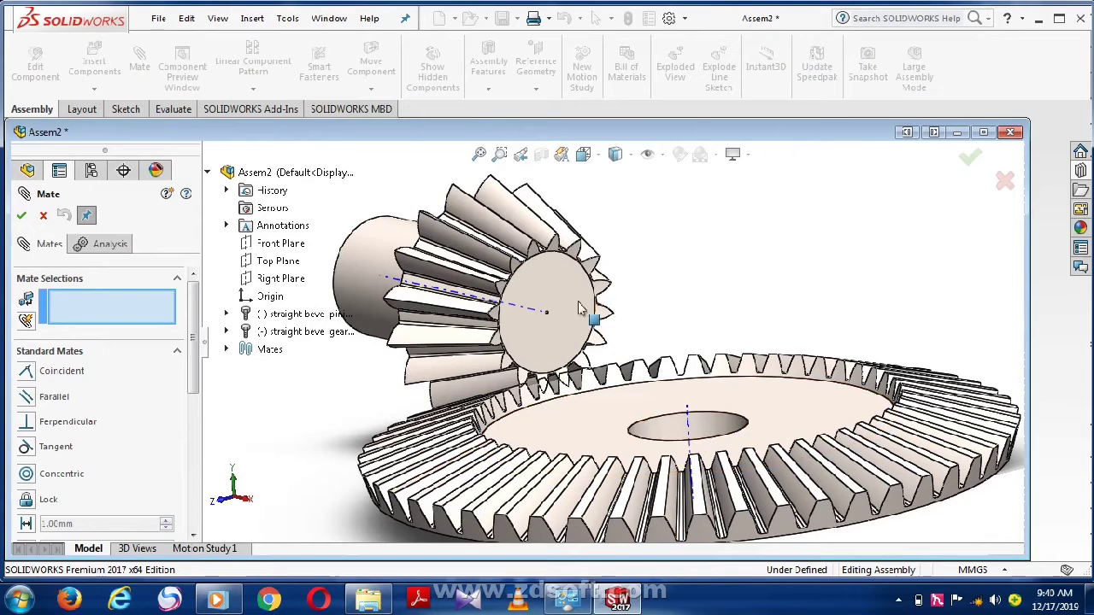
click(530, 309)
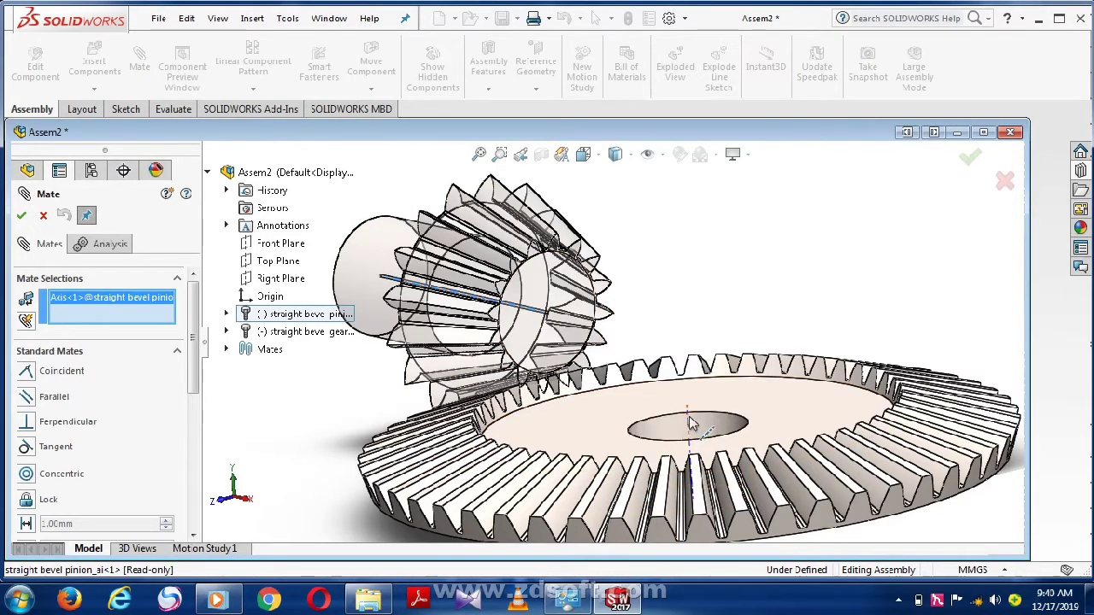
scroll(694, 440, down, 2)
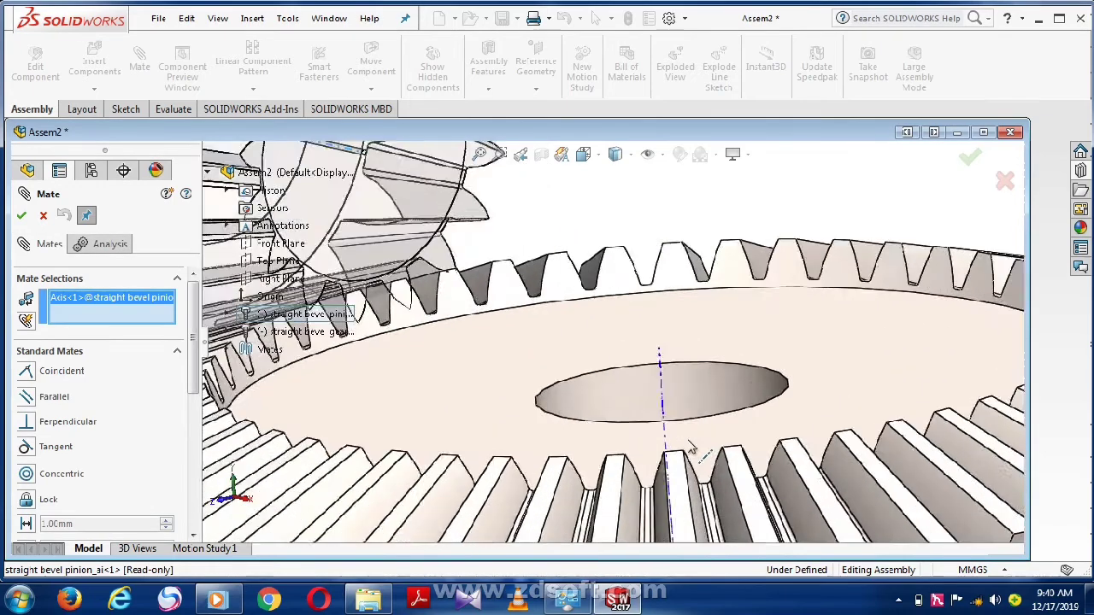
scroll(666, 425, down, 2)
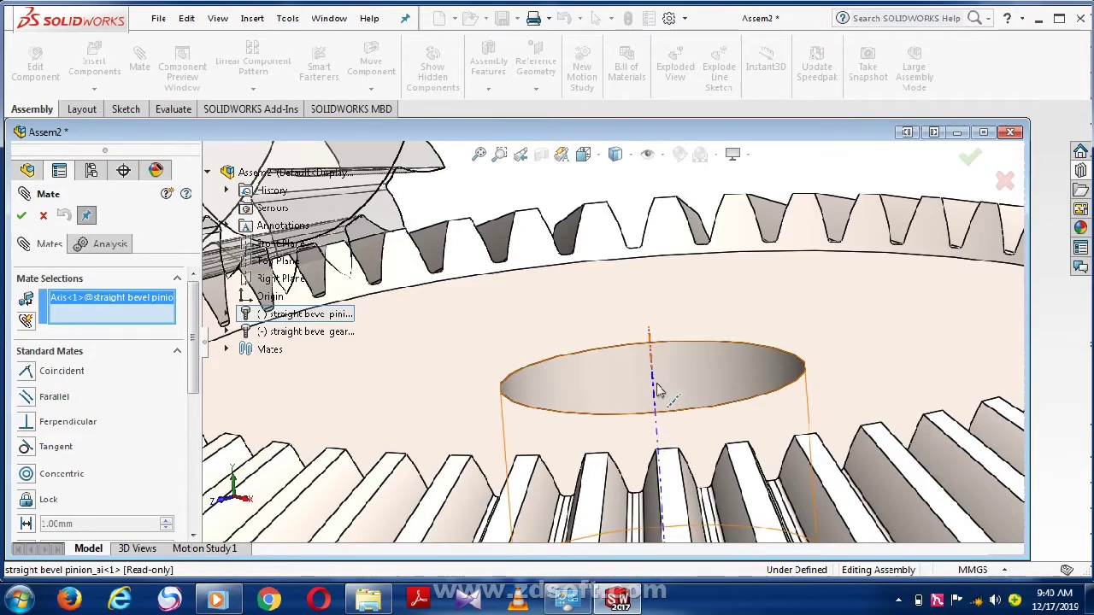
click(654, 387)
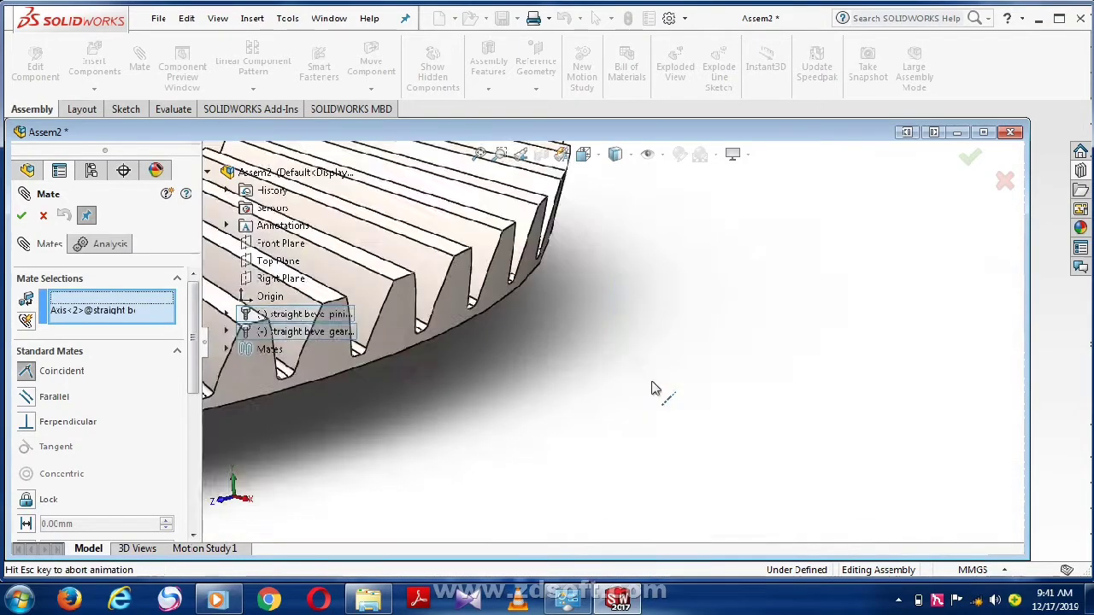
scroll(647, 385, up, 2)
scroll(630, 391, up, 2)
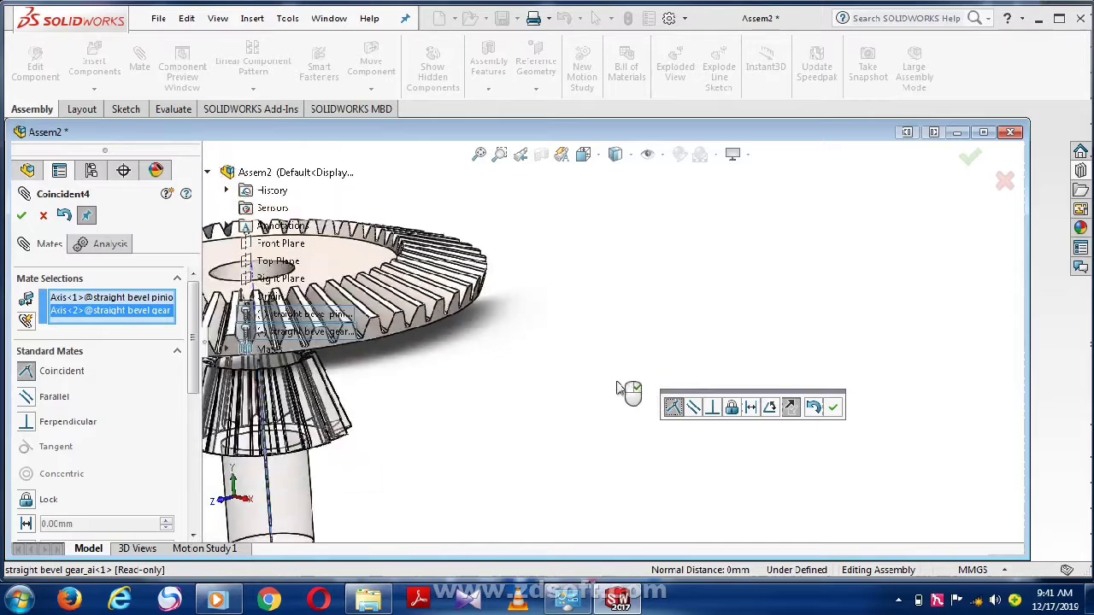
scroll(589, 385, up, 2)
scroll(515, 355, down, 2)
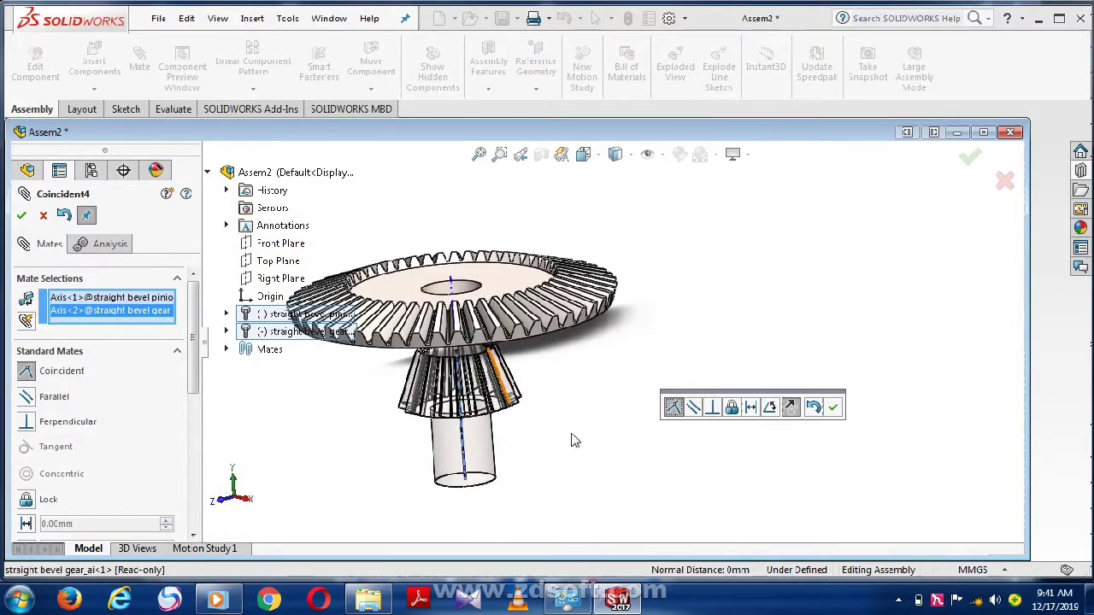
click(53, 431)
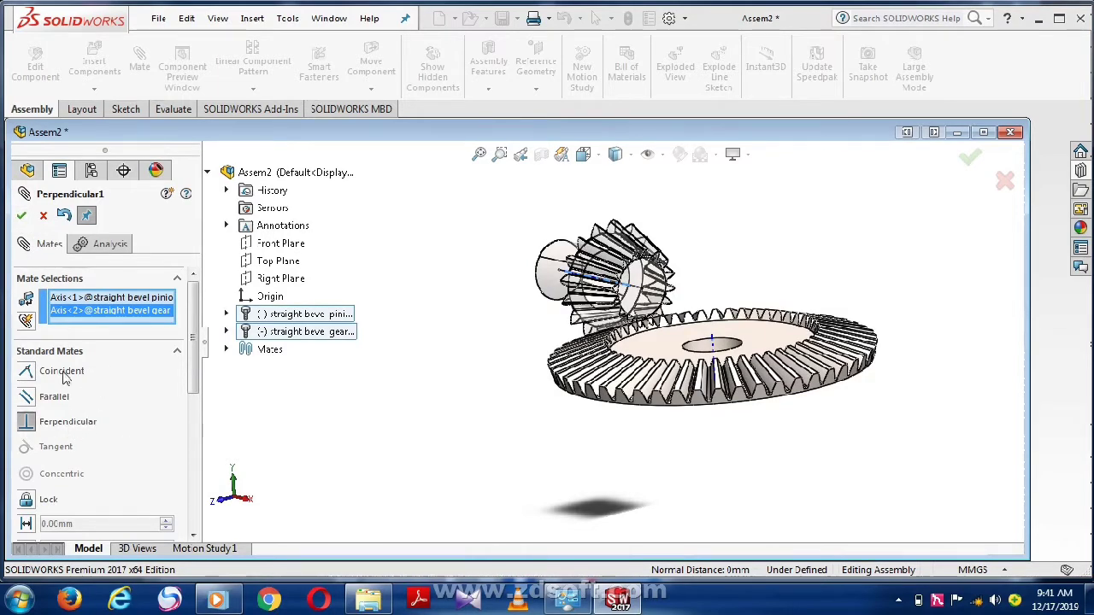
click(21, 215)
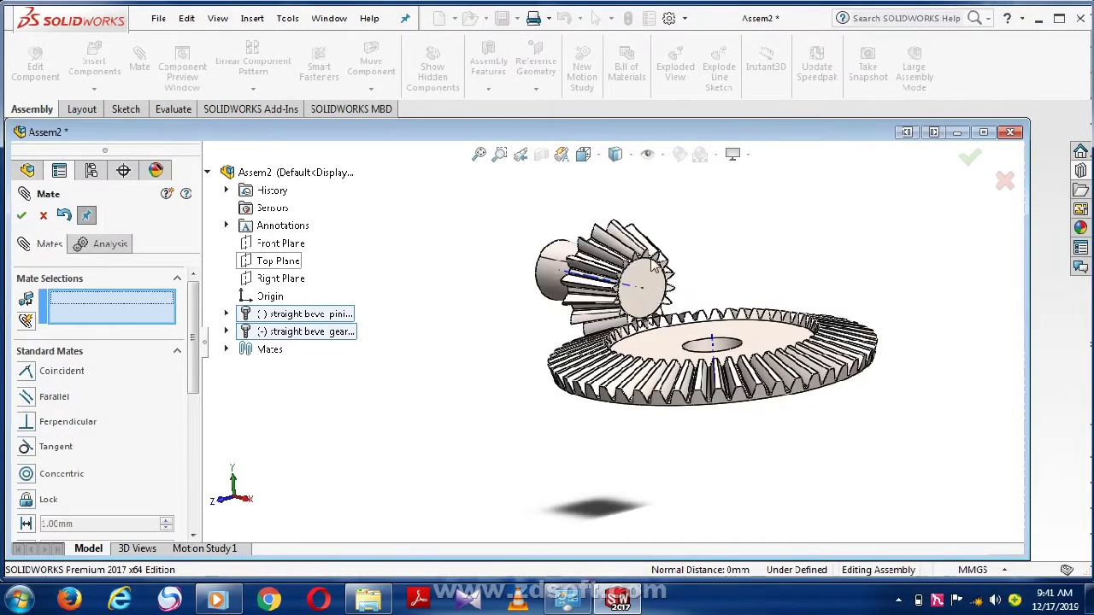
click(22, 215)
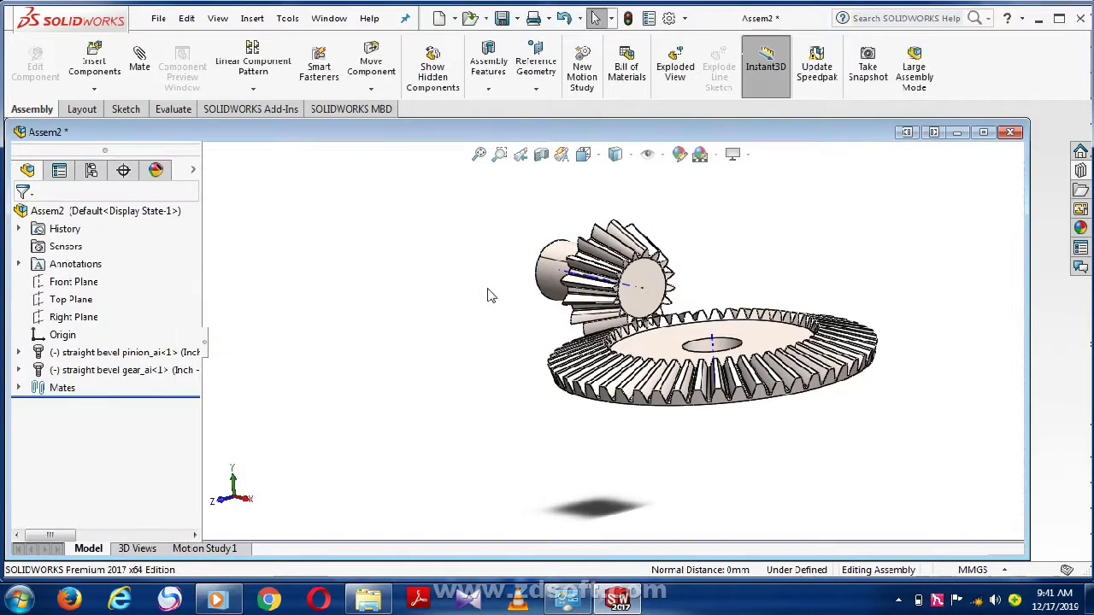
Turn View Temporary Axes back off and orbit around the gear pair
scroll(672, 287, down, 2)
scroll(681, 225, down, 2)
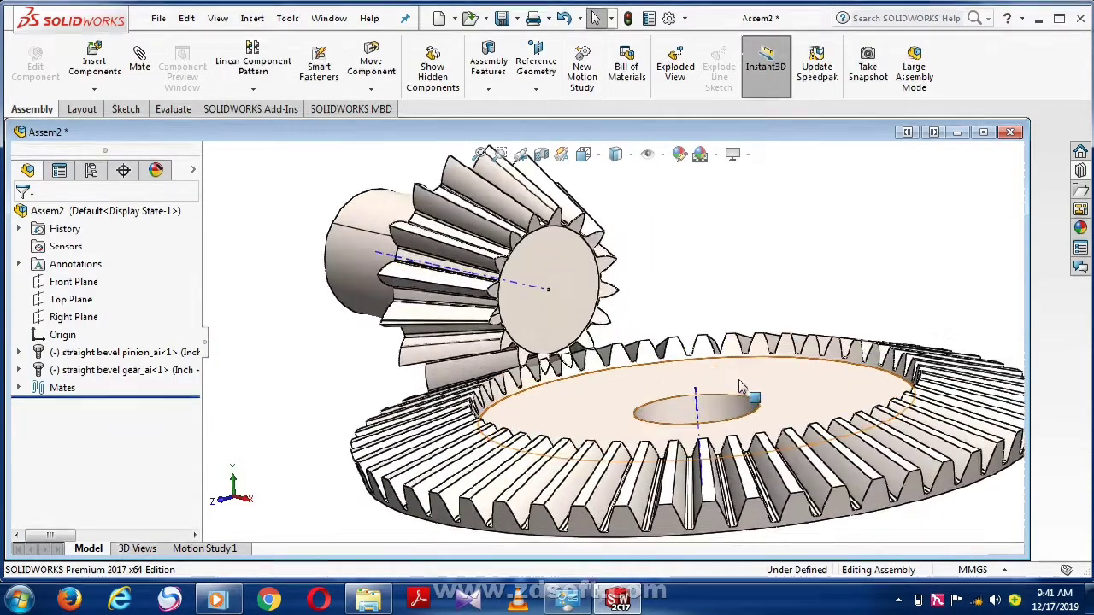
click(650, 155)
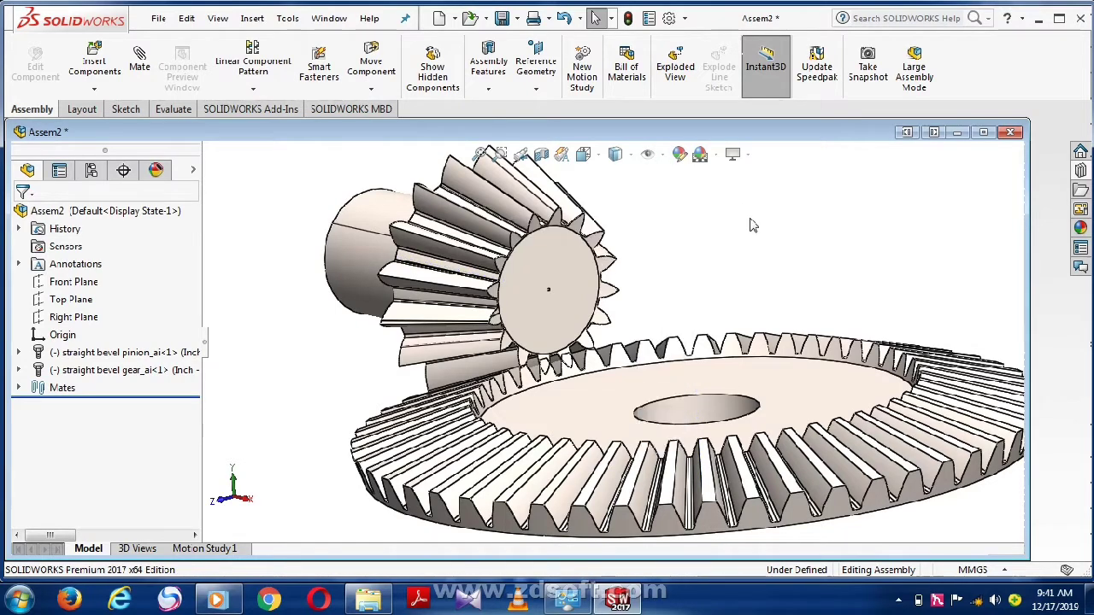
scroll(658, 291, down, 1)
scroll(650, 304, up, 2)
scroll(705, 279, up, 1)
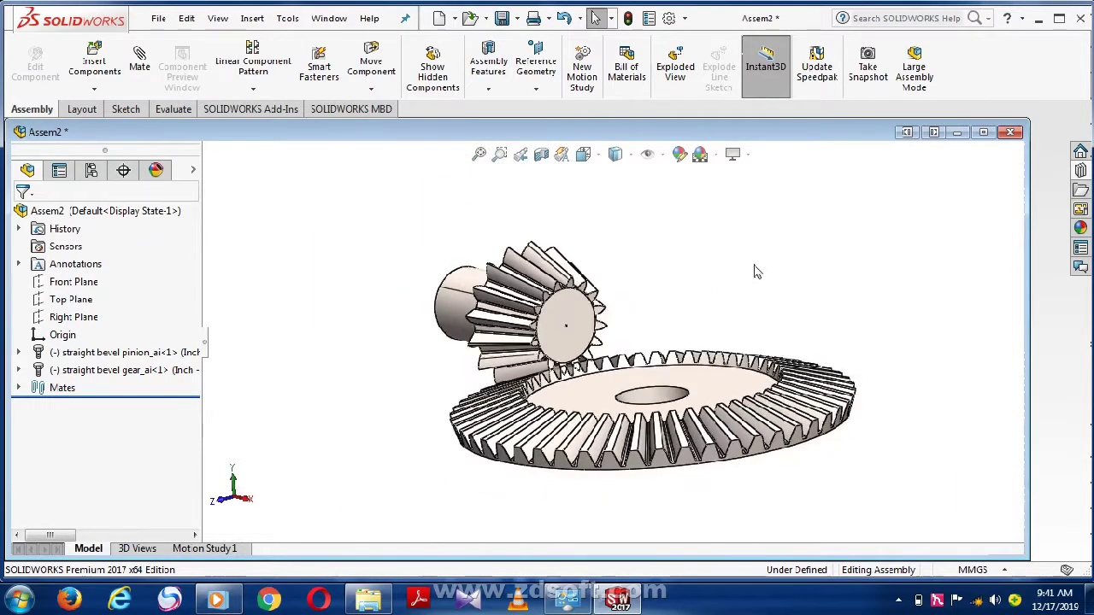
middle_drag(755, 271, 739, 279)
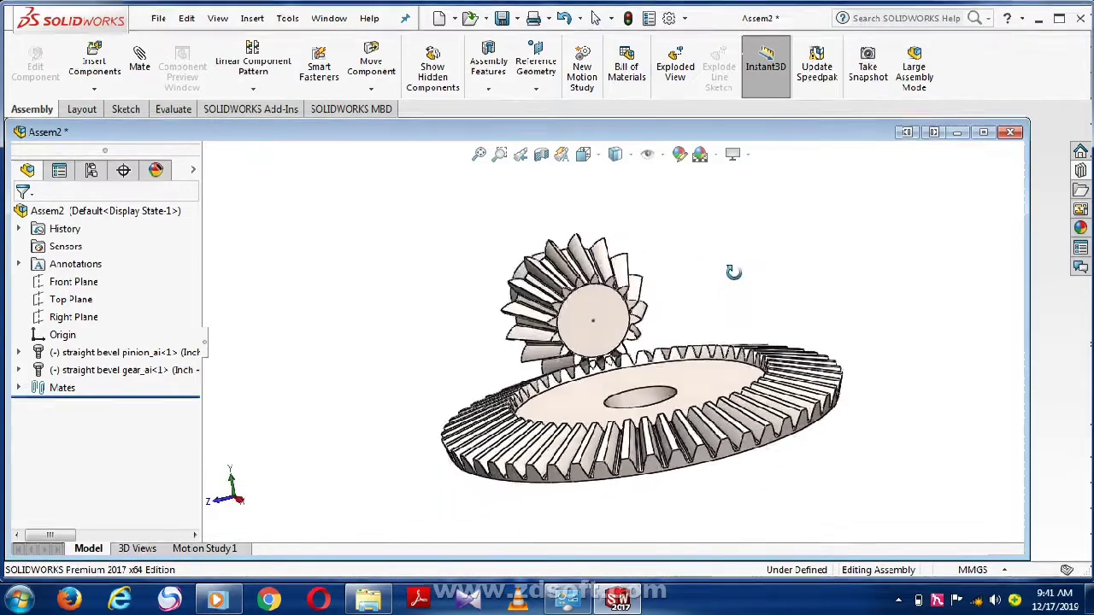
Rotate the pinion about its mated axis so its teeth start meshing with the gear
scroll(614, 342, down, 2)
scroll(621, 416, down, 2)
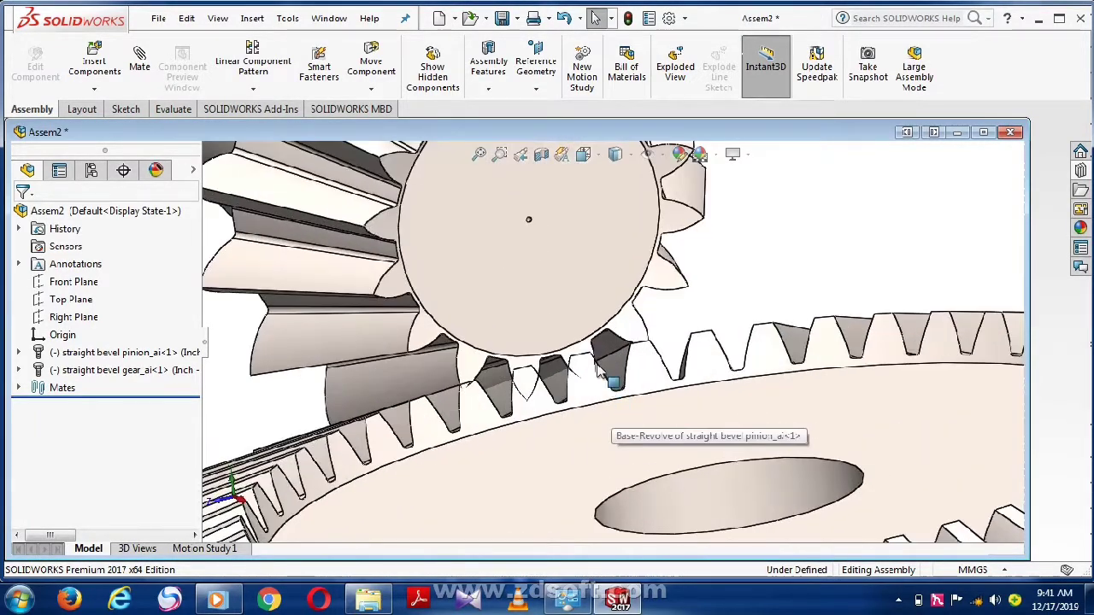
scroll(603, 384, down, 1)
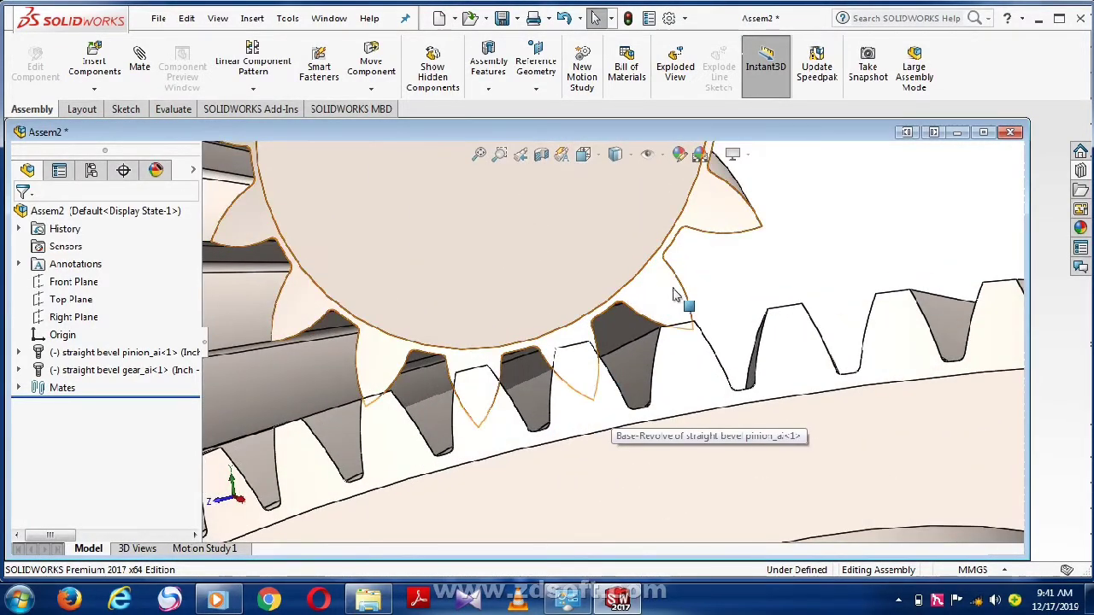
drag(633, 323, 493, 407)
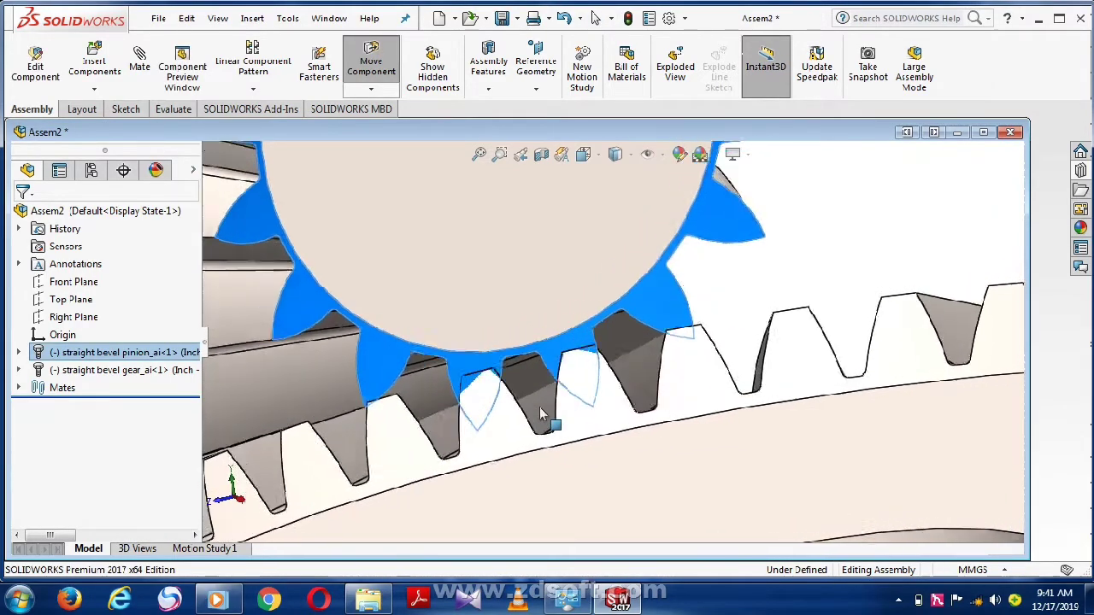
drag(493, 410, 540, 406)
key(Escape)
scroll(540, 406, up, 3)
scroll(542, 410, up, 5)
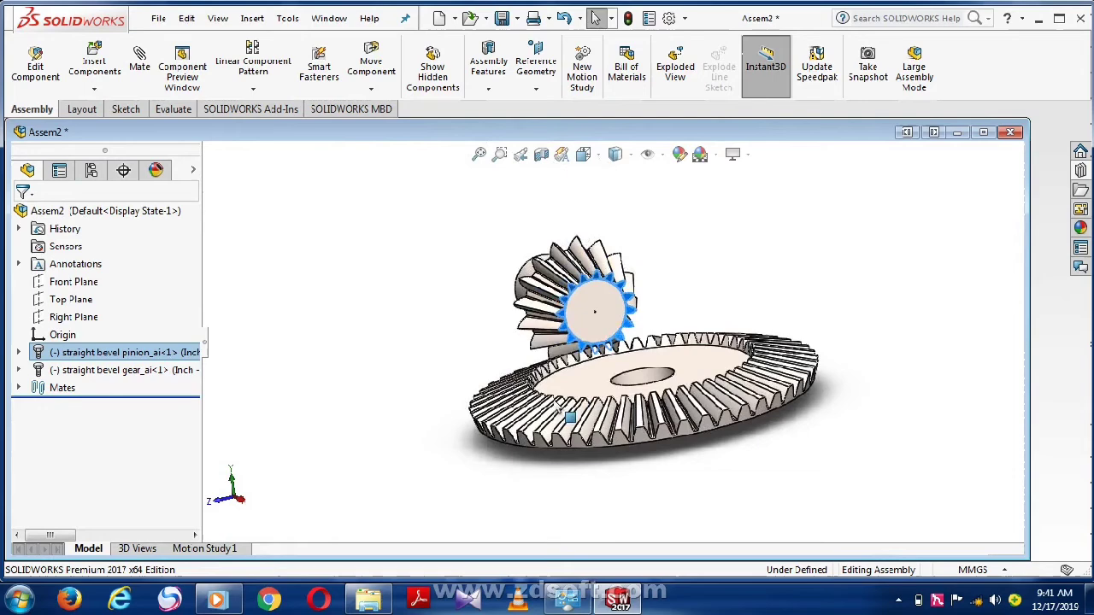
click(711, 282)
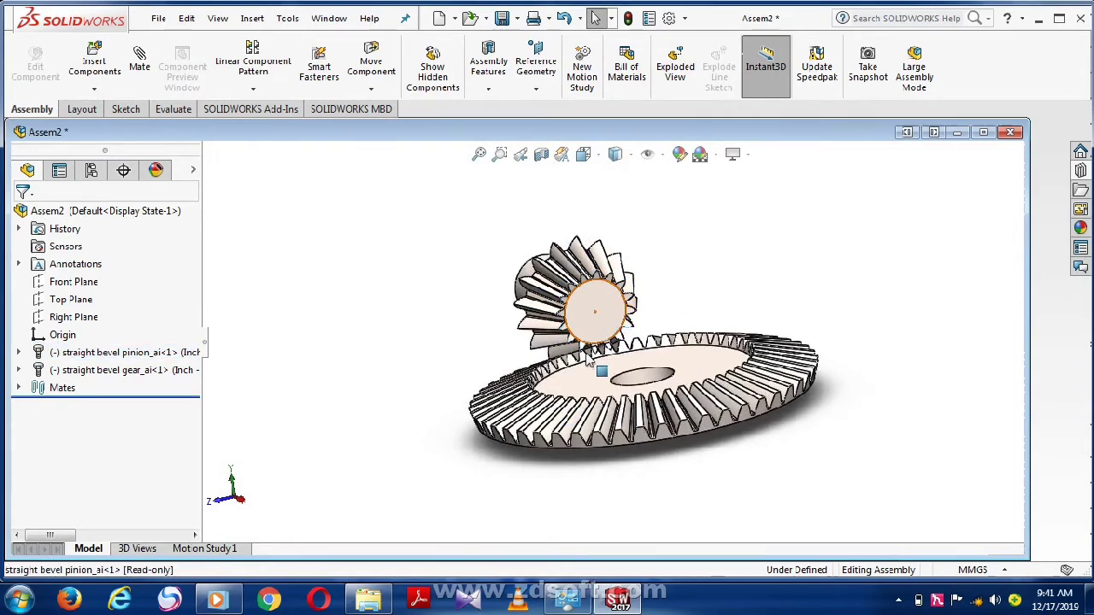
Turn the pinion further against the gear teeth and view the assembly from above
mouse_move(588, 359)
mouse_down()
mouse_move(639, 340)
mouse_move(618, 363)
mouse_move(657, 319)
mouse_move(509, 352)
mouse_up()
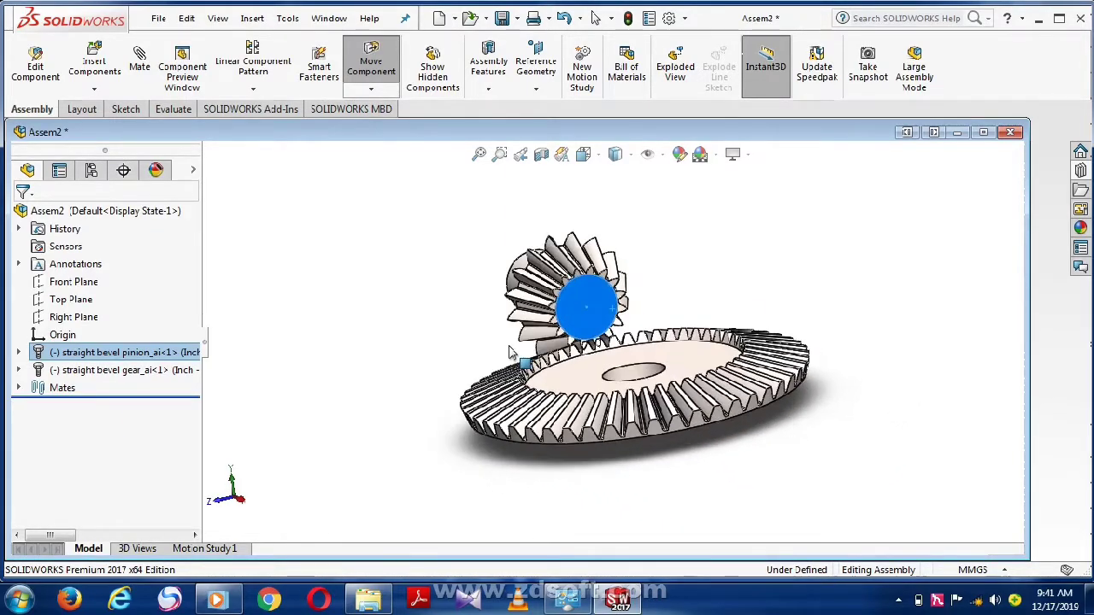
click(595, 18)
click(767, 277)
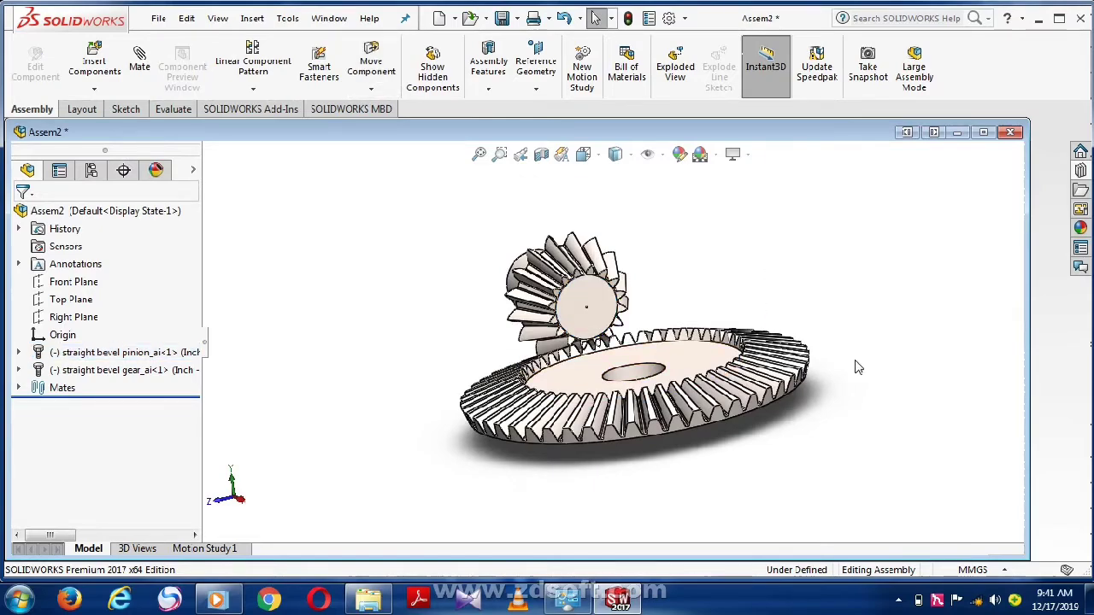
mouse_move(857, 368)
middle_down()
mouse_move(820, 344)
mouse_move(874, 398)
middle_up()
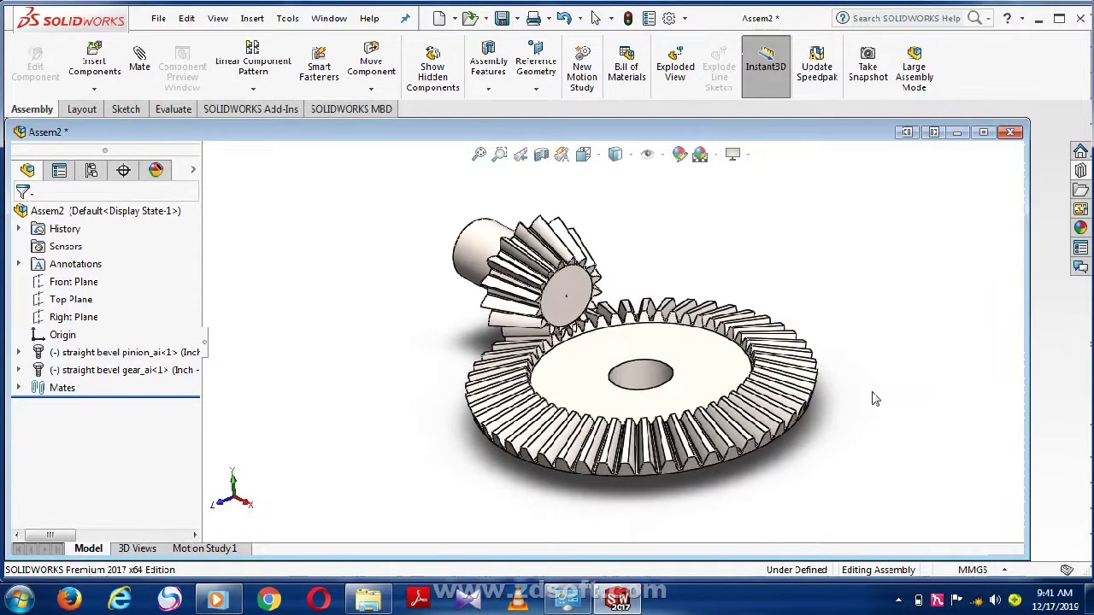
Fix the large bevel gear using Fix from its right-click menu
click(731, 389)
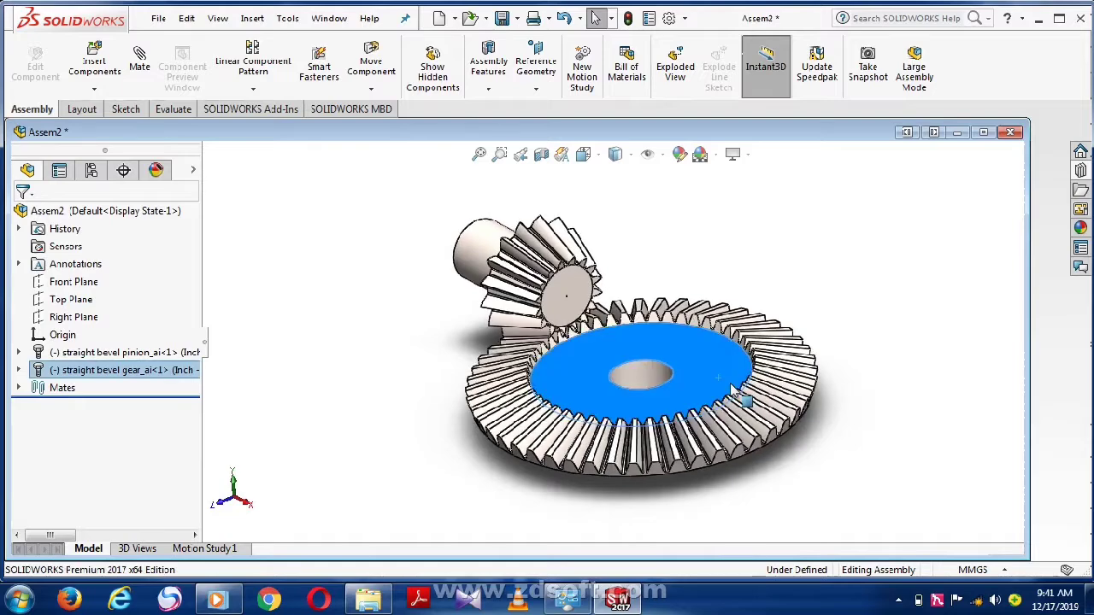
key(Escape)
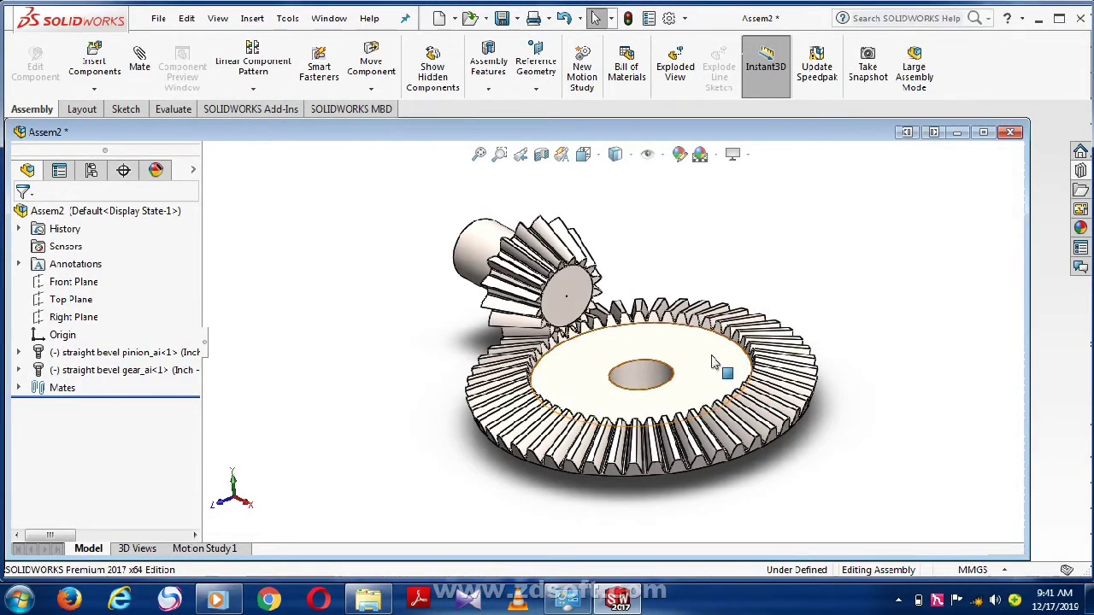
right_click(723, 368)
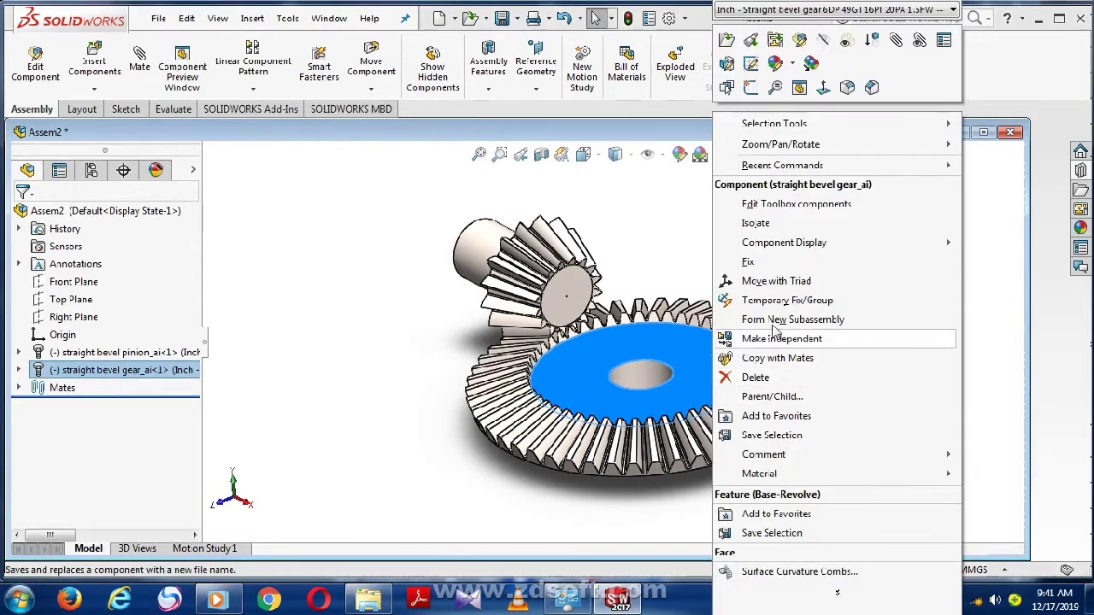
click(752, 261)
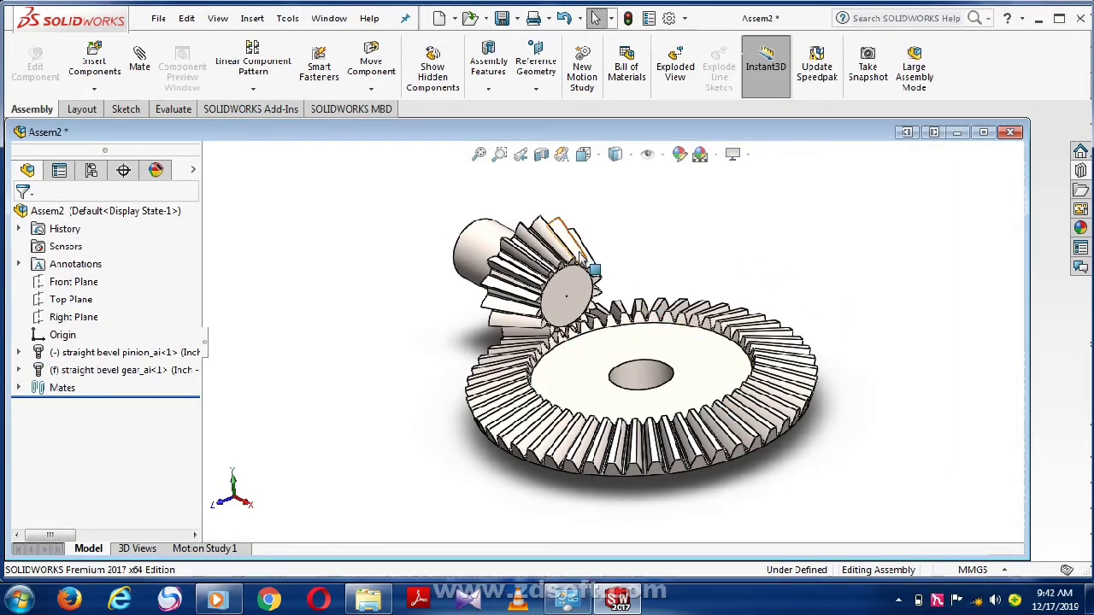
Turn the pinion until its teeth sit cleanly in the fixed gear's tooth gaps
drag(506, 304, 515, 289)
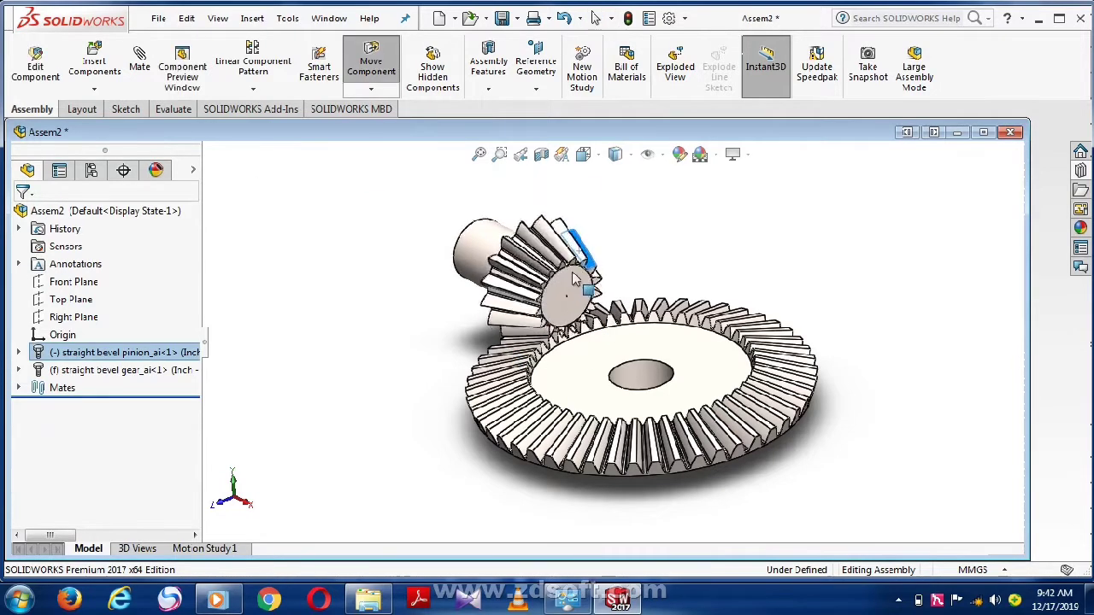
drag(525, 295, 658, 240)
scroll(574, 312, down, 2)
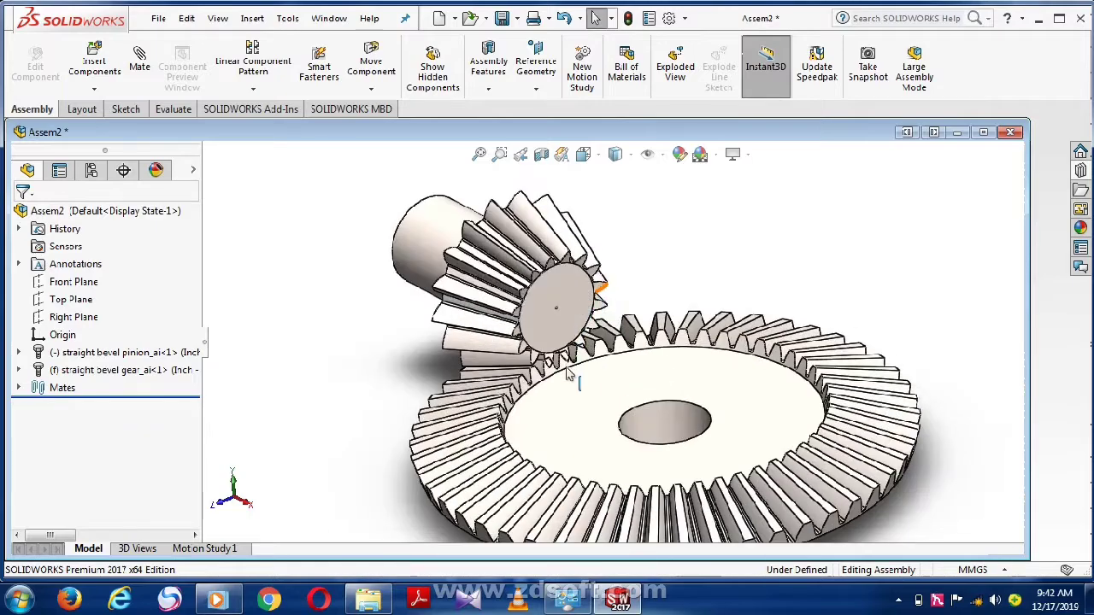
scroll(570, 376, down, 3)
middle_drag(873, 219, 807, 236)
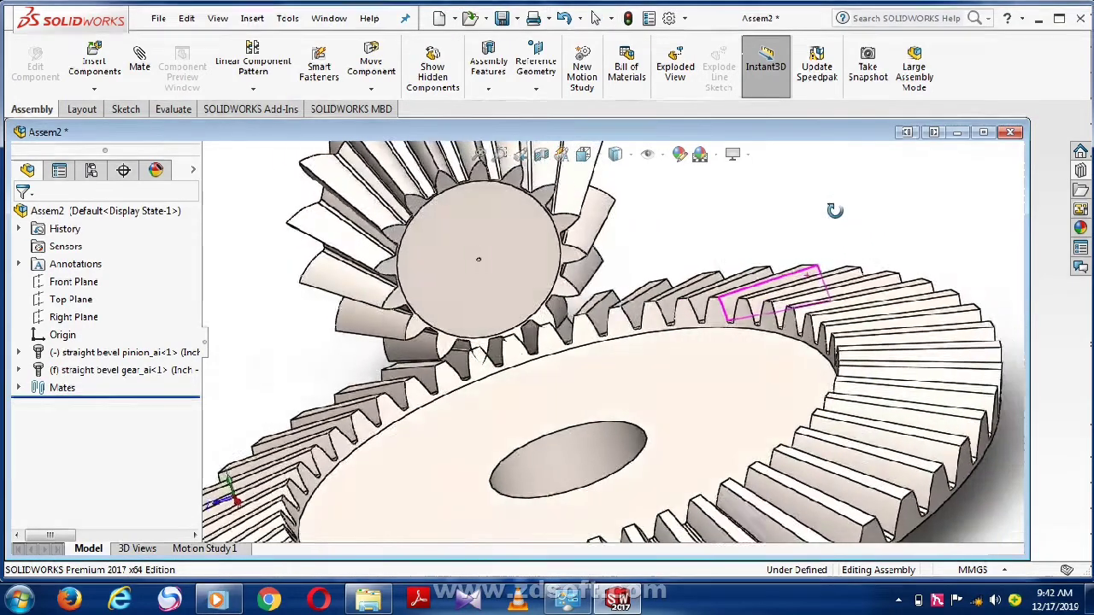
scroll(517, 331, down, 2)
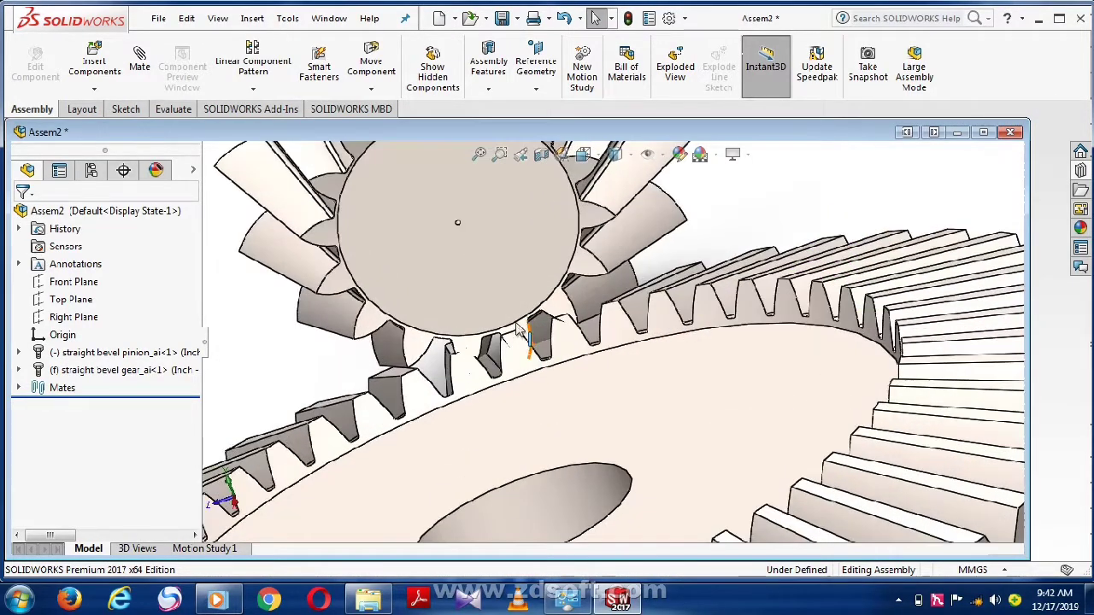
middle_drag(776, 223, 780, 196)
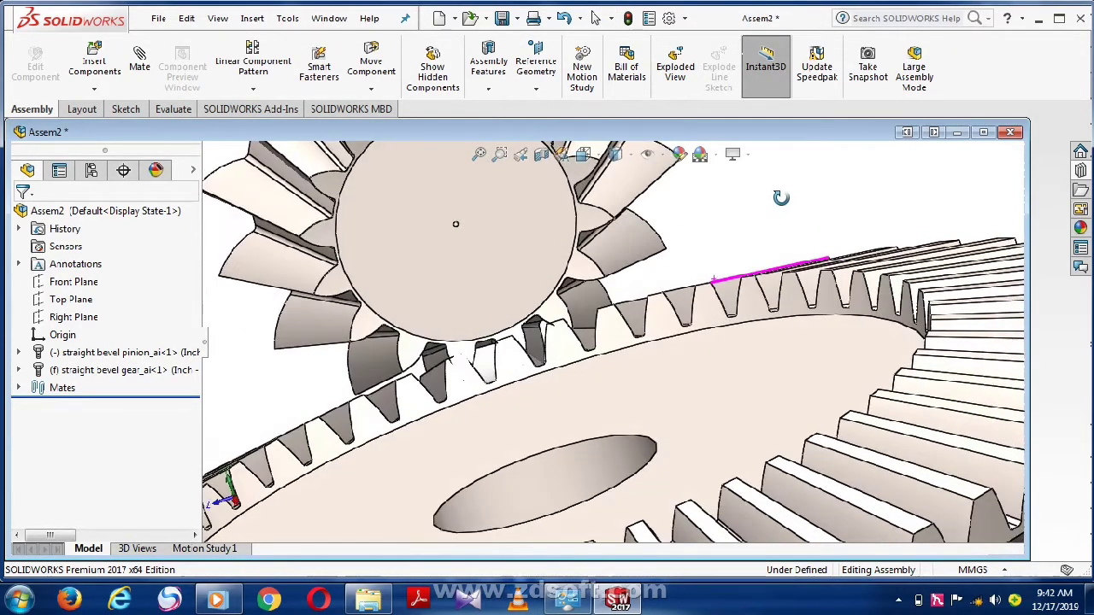
scroll(576, 293, down, 1)
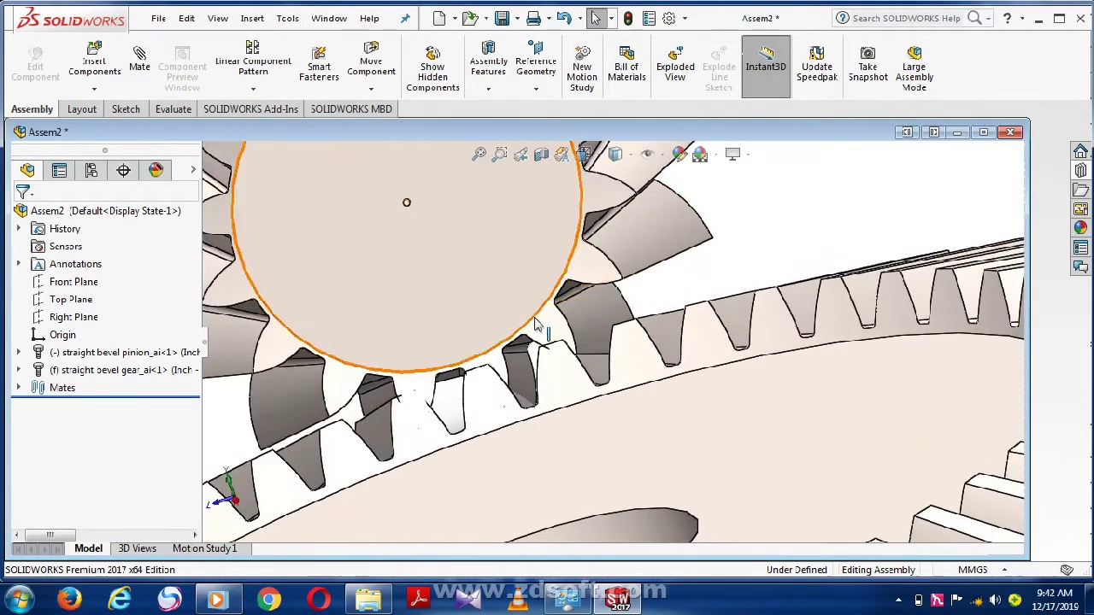
drag(527, 340, 486, 369)
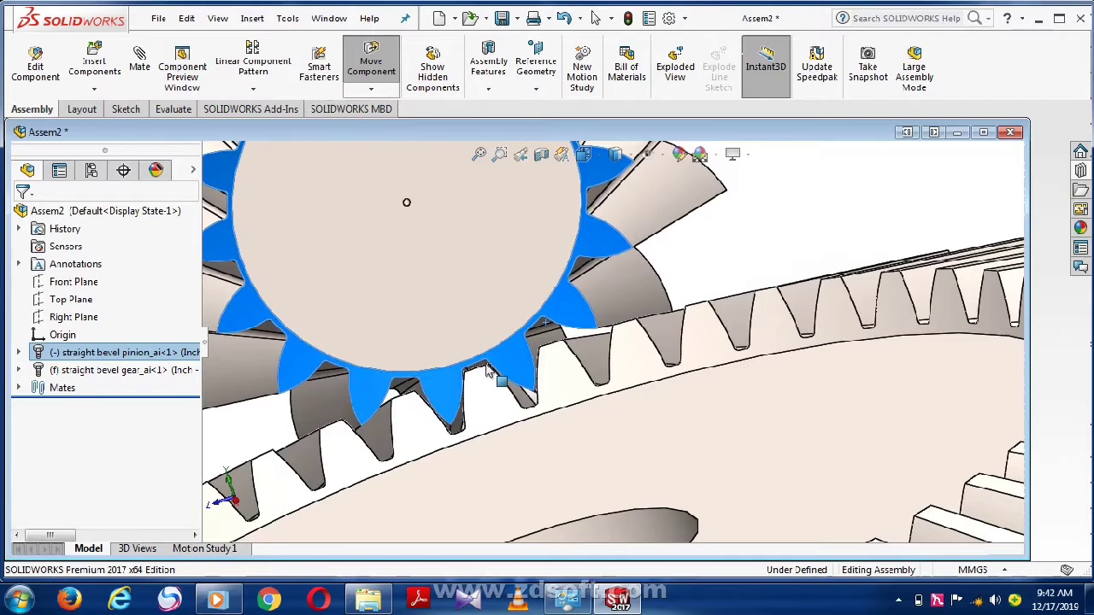
drag(485, 370, 492, 376)
click(761, 246)
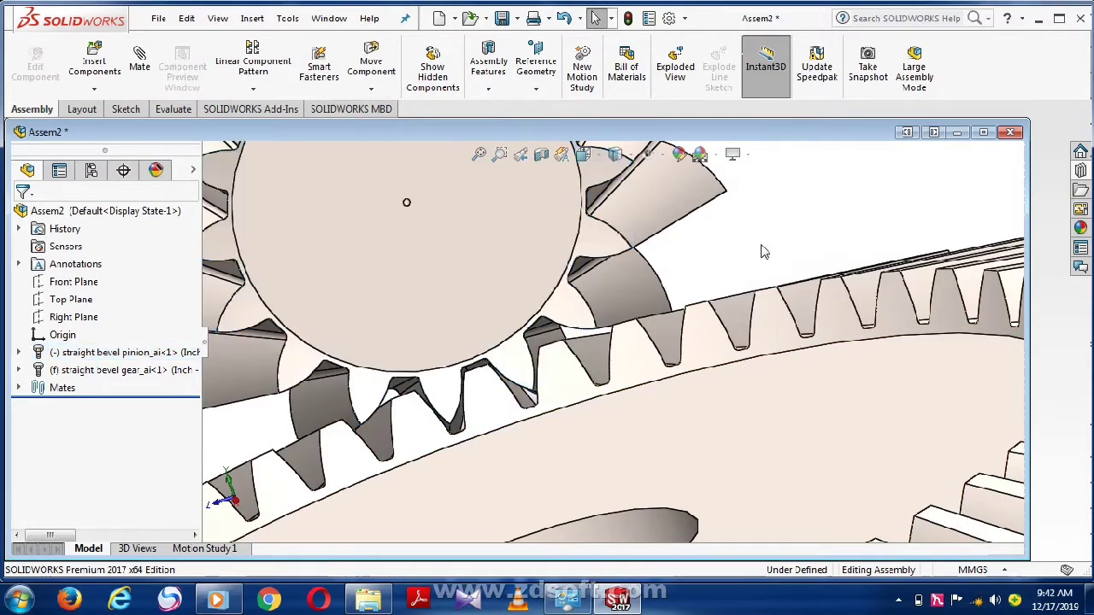
drag(761, 252, 757, 252)
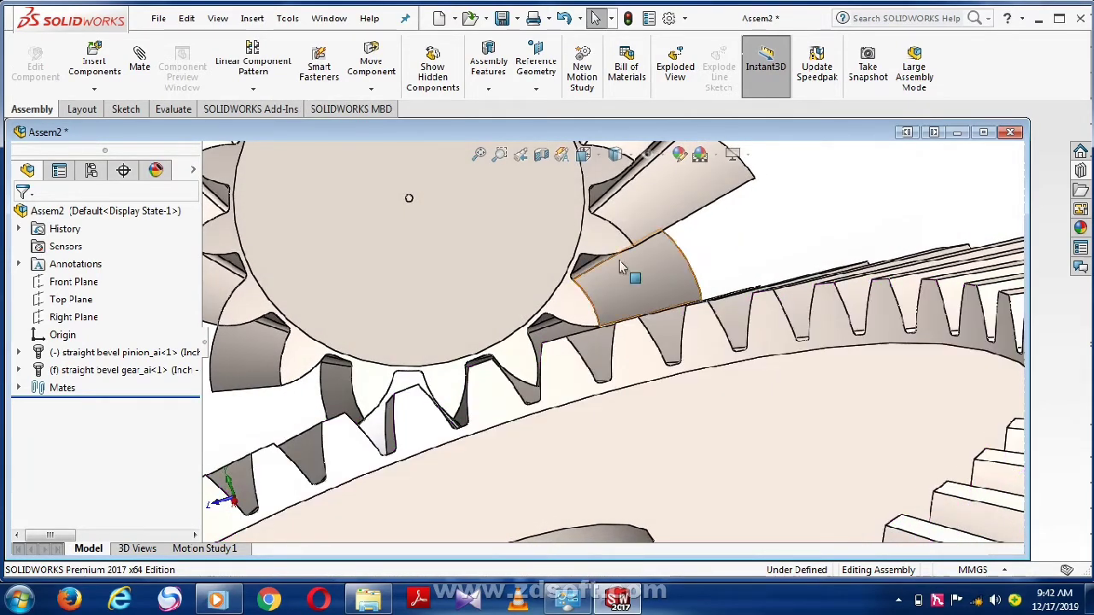
View the pinion face-on and nudge it so its teeth centre in the fixed gear's gaps
click(490, 270)
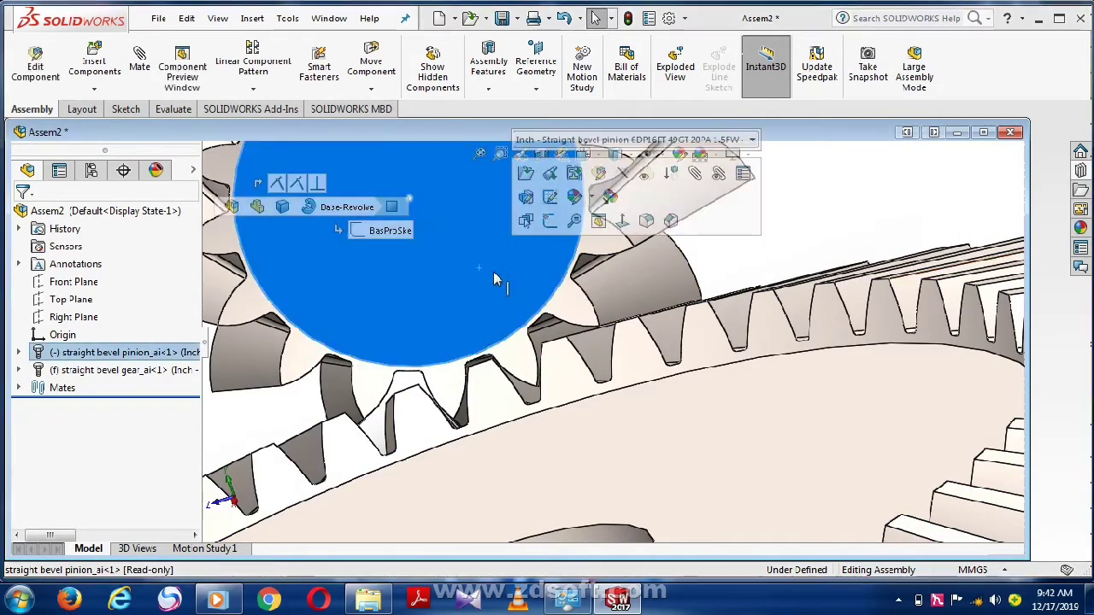
click(621, 223)
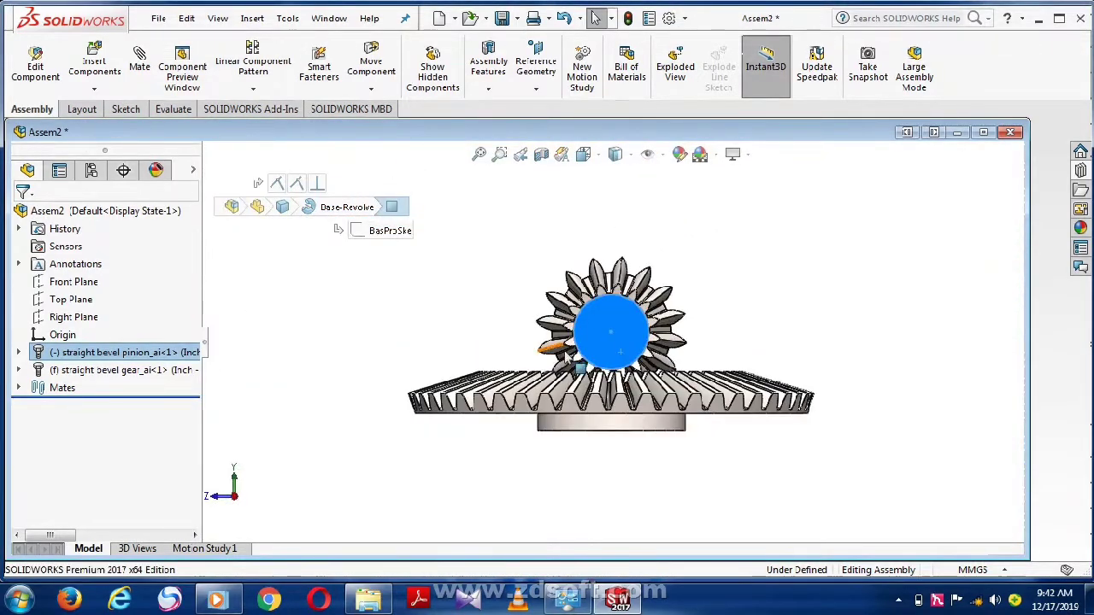
scroll(618, 369, down, 5)
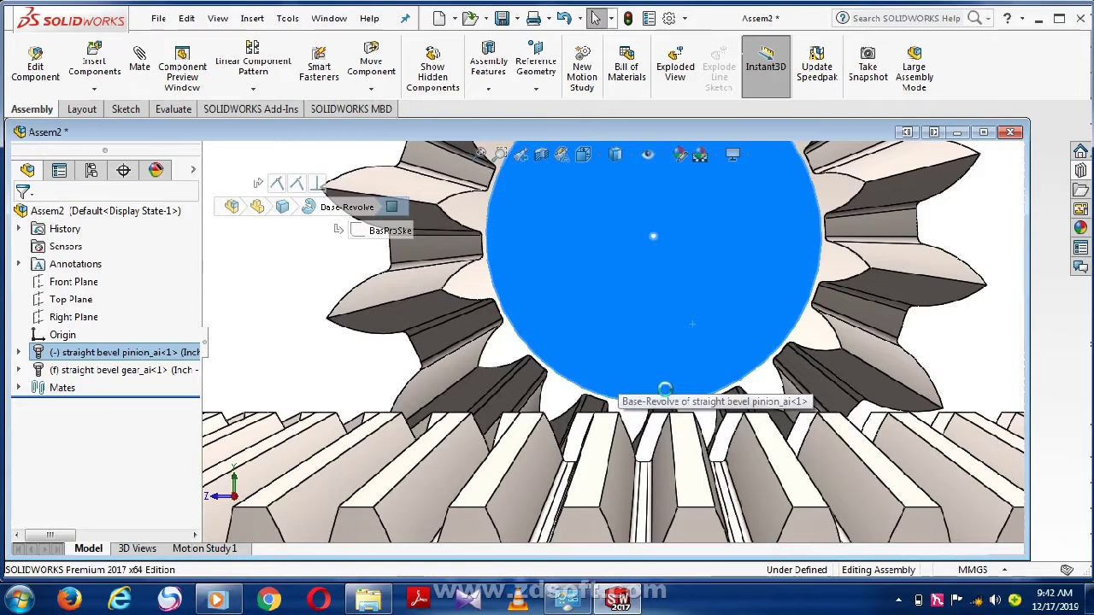
scroll(665, 388, down, 2)
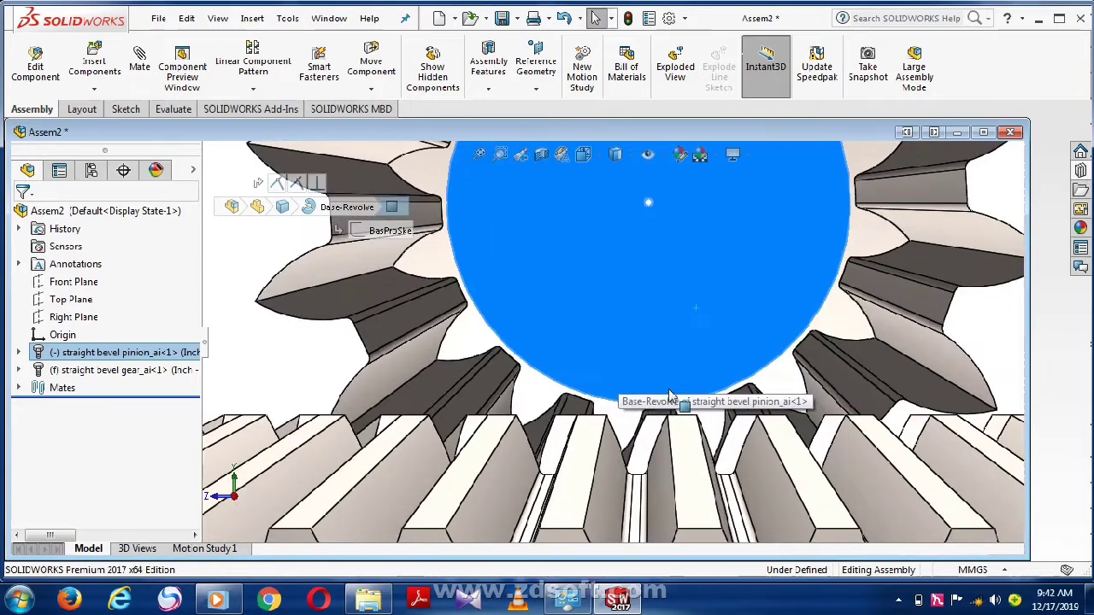
click(275, 341)
middle_drag(281, 344, 271, 369)
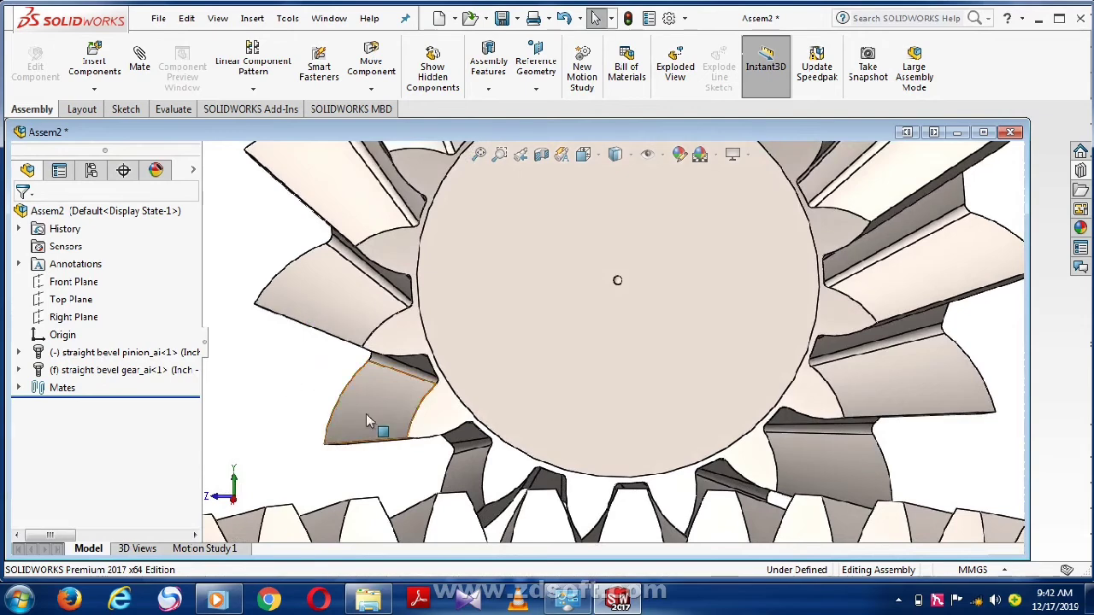
middle_drag(373, 420, 610, 414)
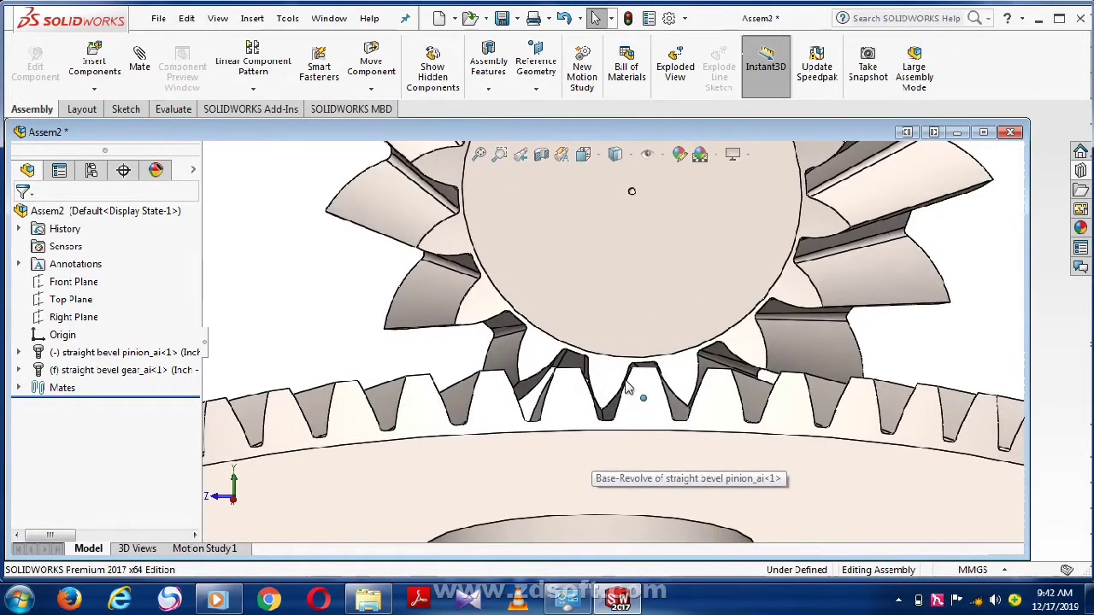
drag(629, 382, 630, 388)
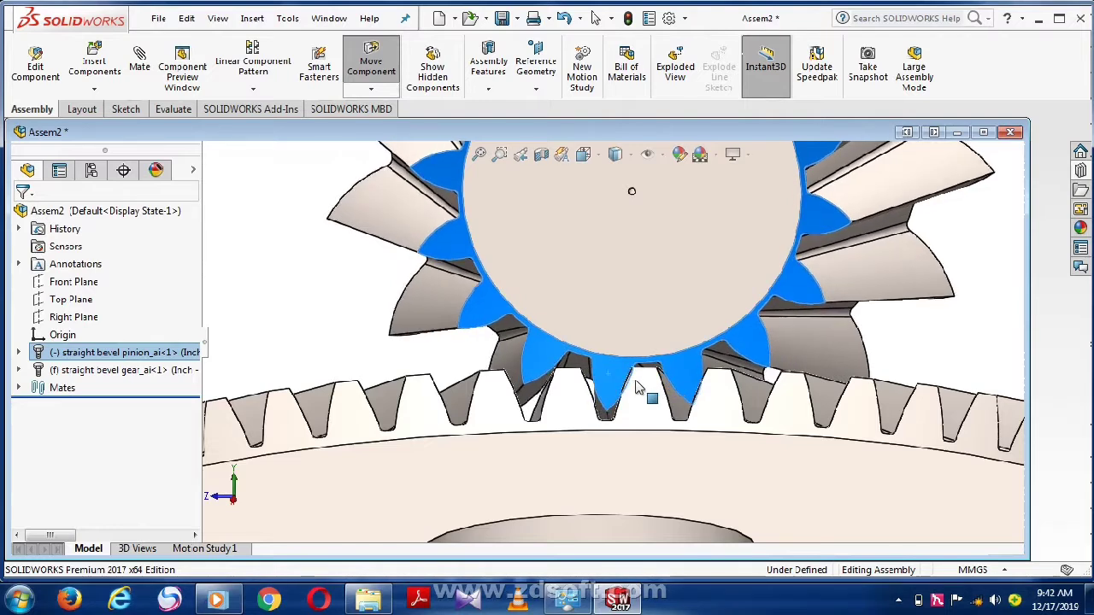
drag(630, 389, 633, 395)
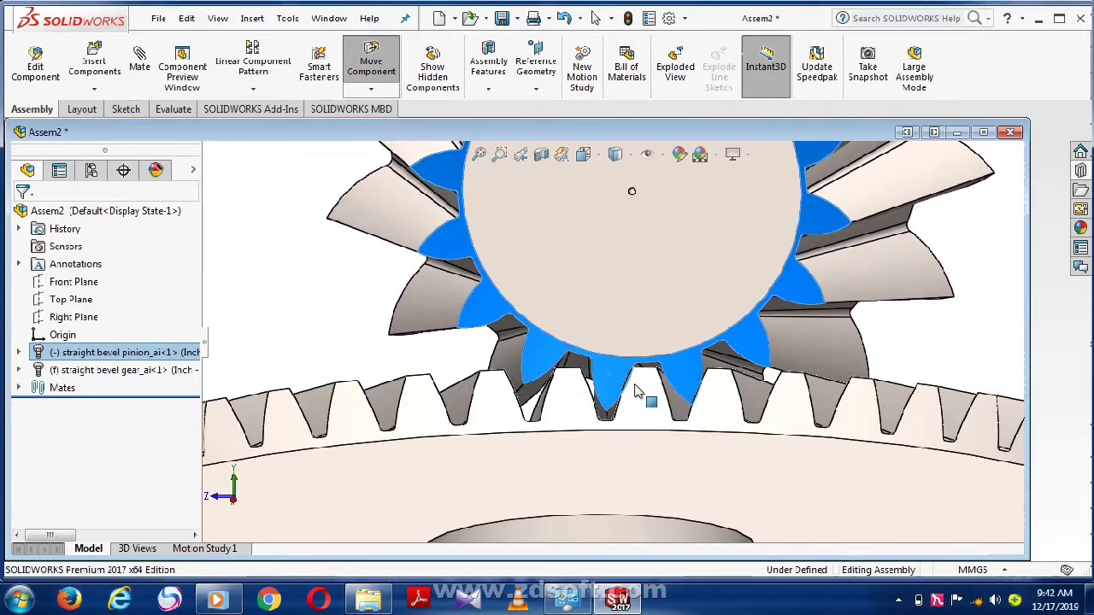
scroll(633, 395, down, 2)
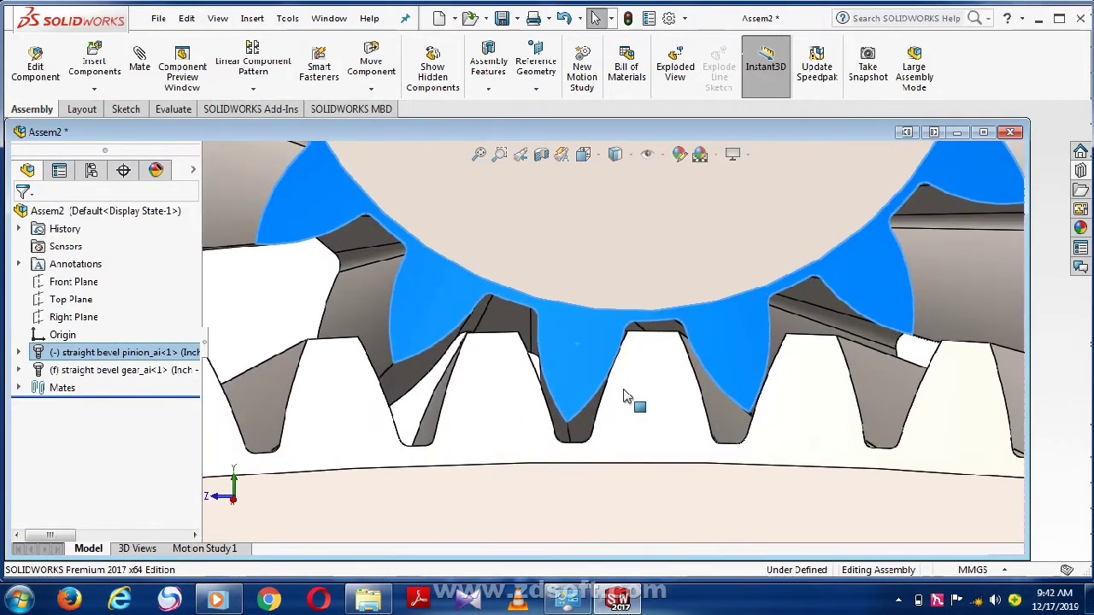
scroll(622, 396, down, 2)
Rotate the pinion until its tooth seats cleanly in the bevel gear's gap
scroll(650, 277, up, 2)
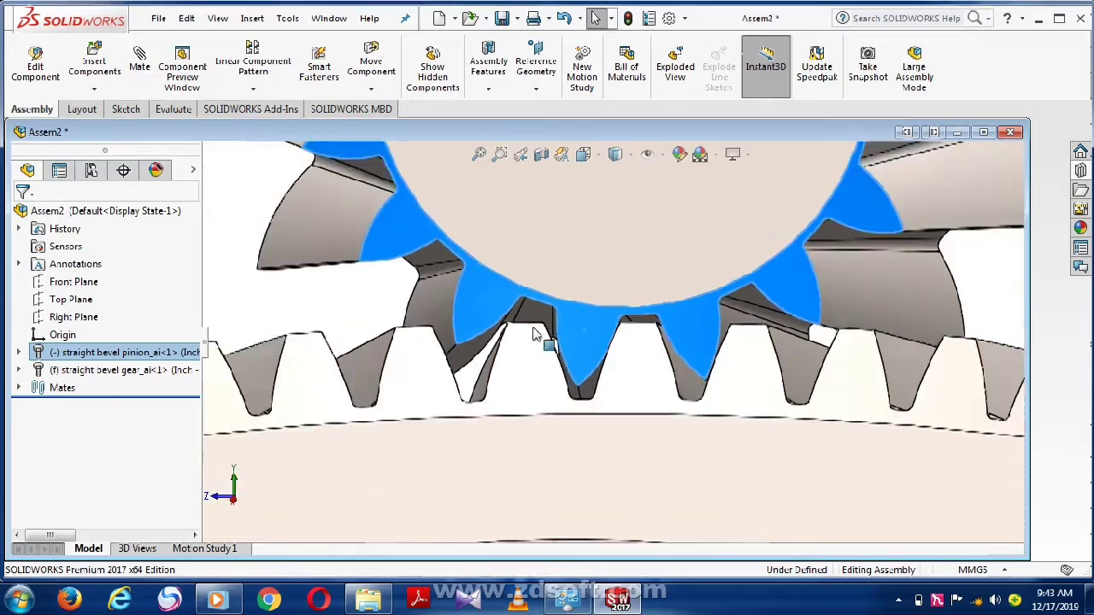
scroll(537, 330, up, 2)
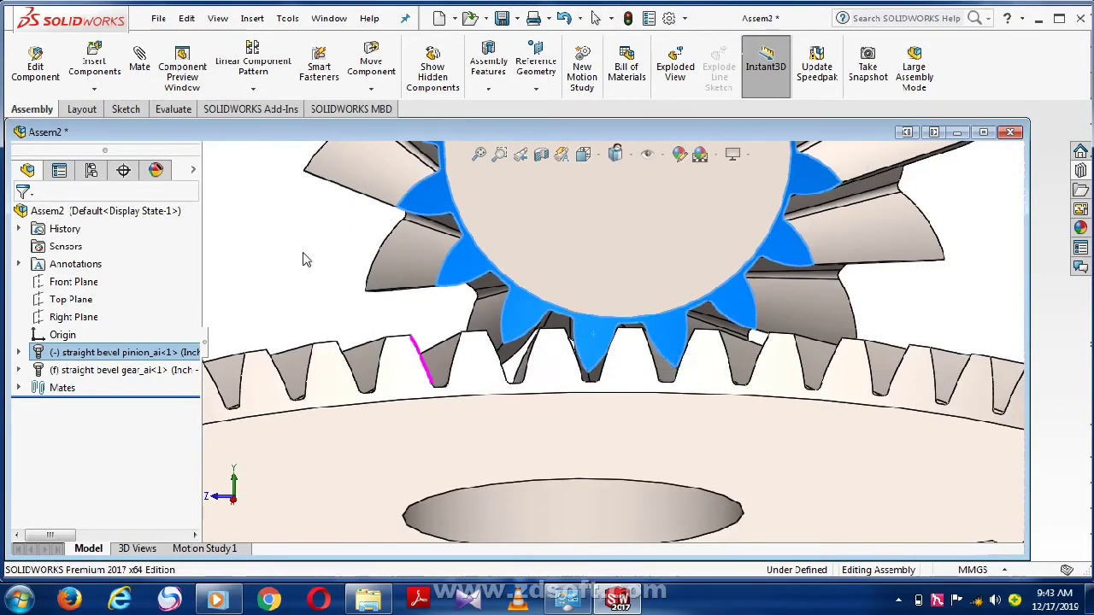
middle_drag(306, 259, 305, 267)
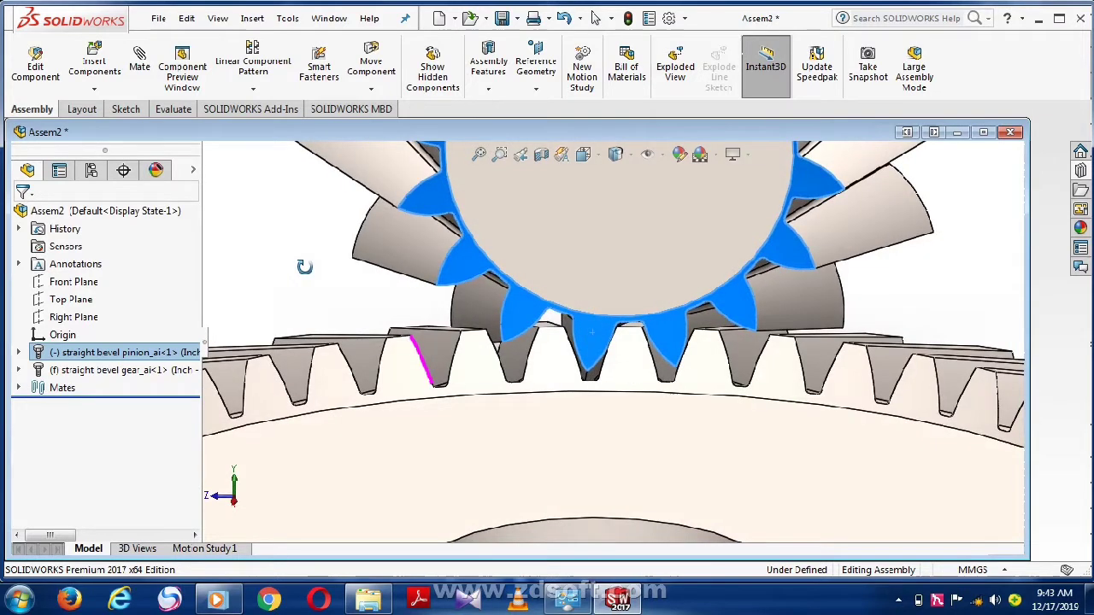
click(395, 292)
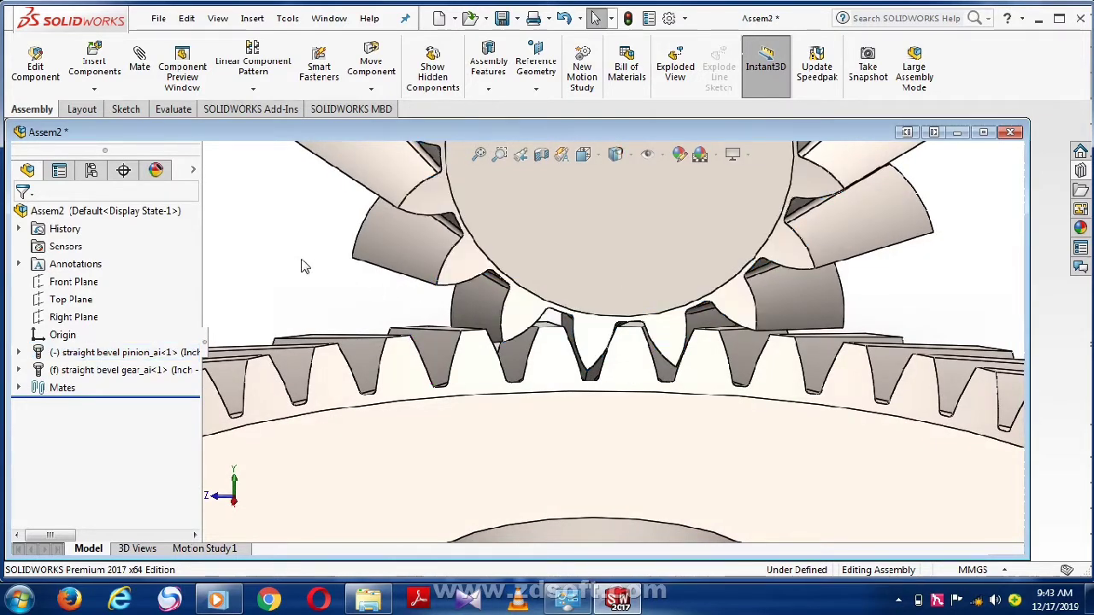
drag(678, 309, 568, 344)
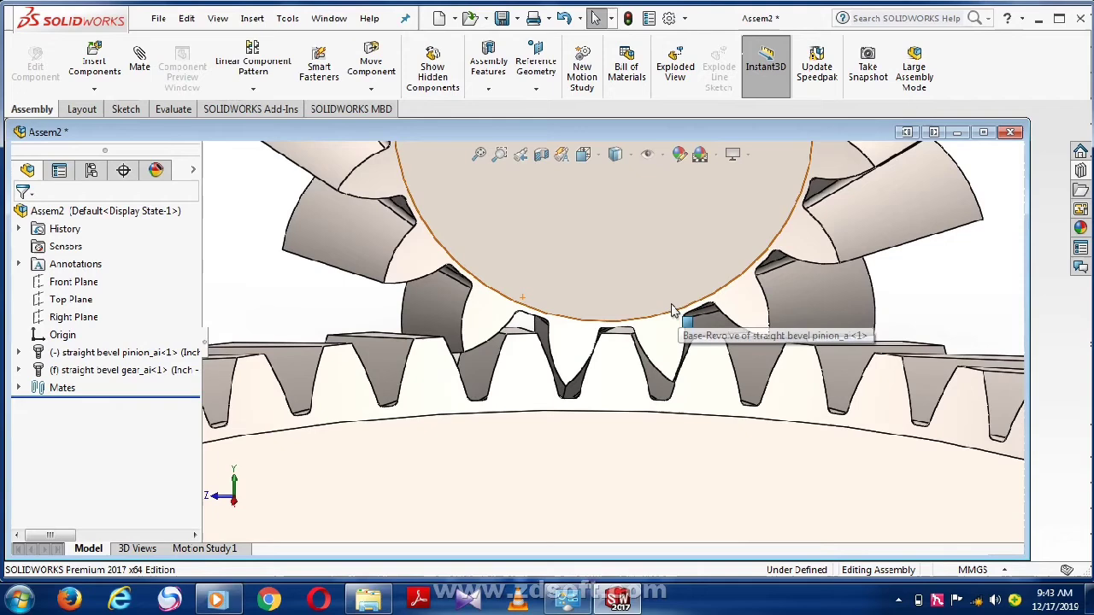
click(559, 344)
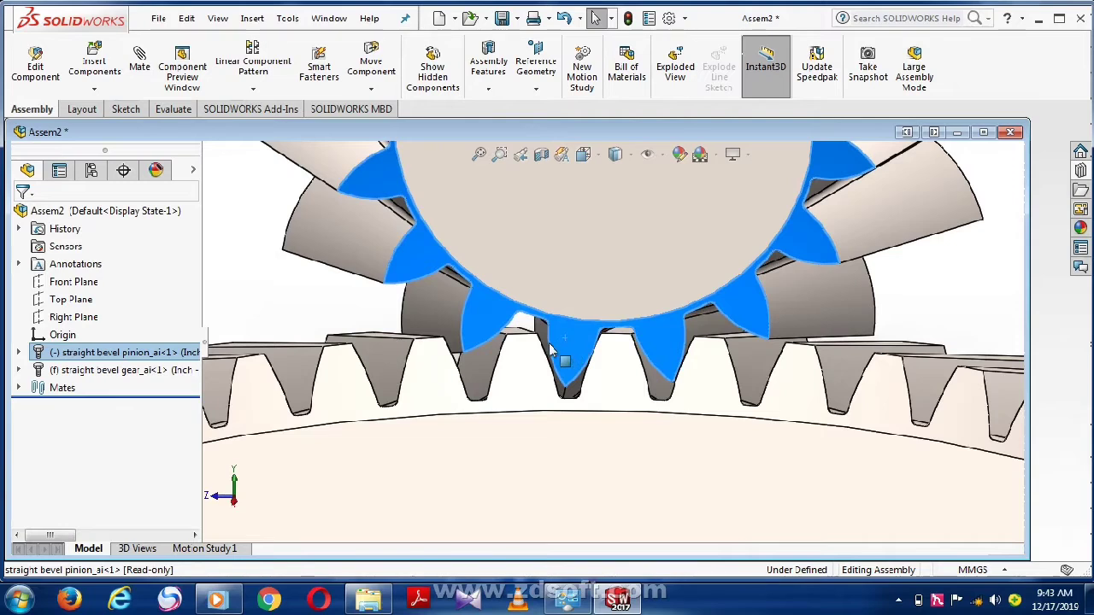
mouse_move(554, 342)
mouse_down()
mouse_move(560, 360)
mouse_move(550, 361)
mouse_move(386, 328)
mouse_up()
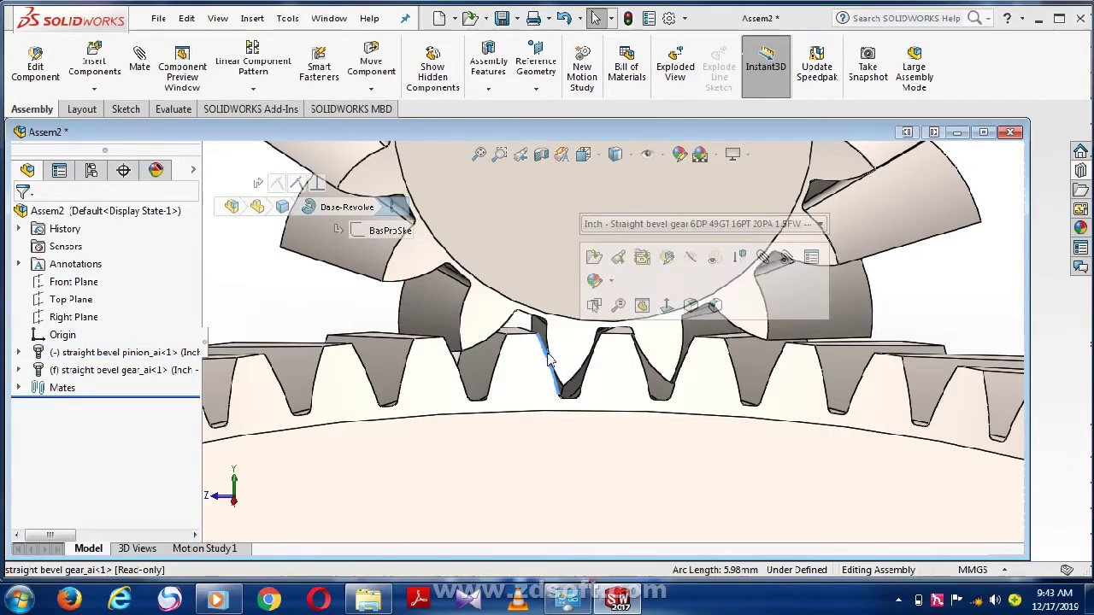
click(321, 314)
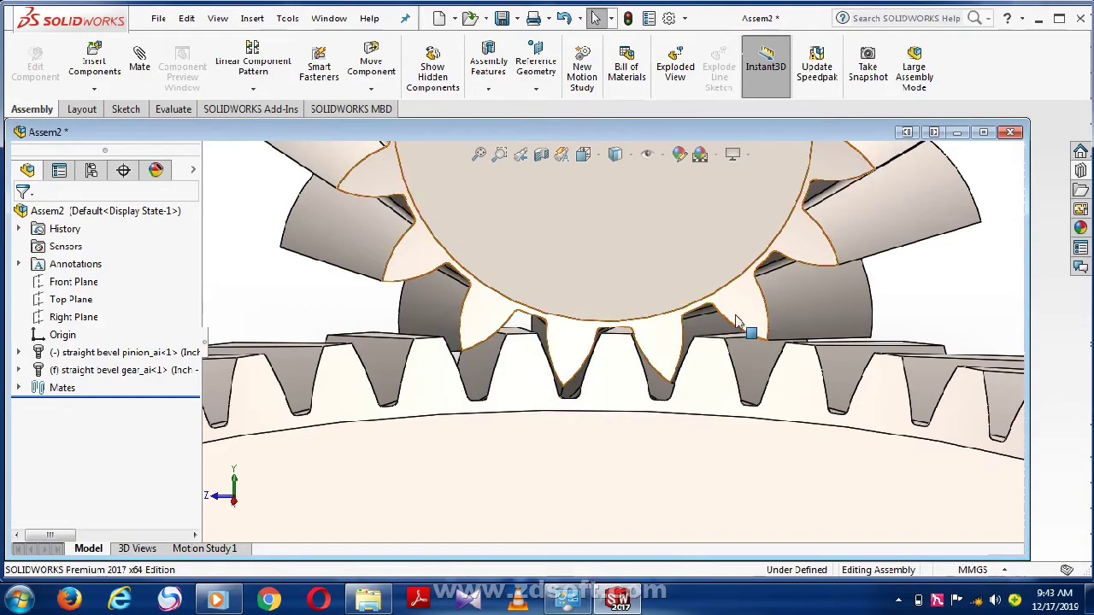
Fit both bevel gears in a tilted view and start a new mate
key(f)
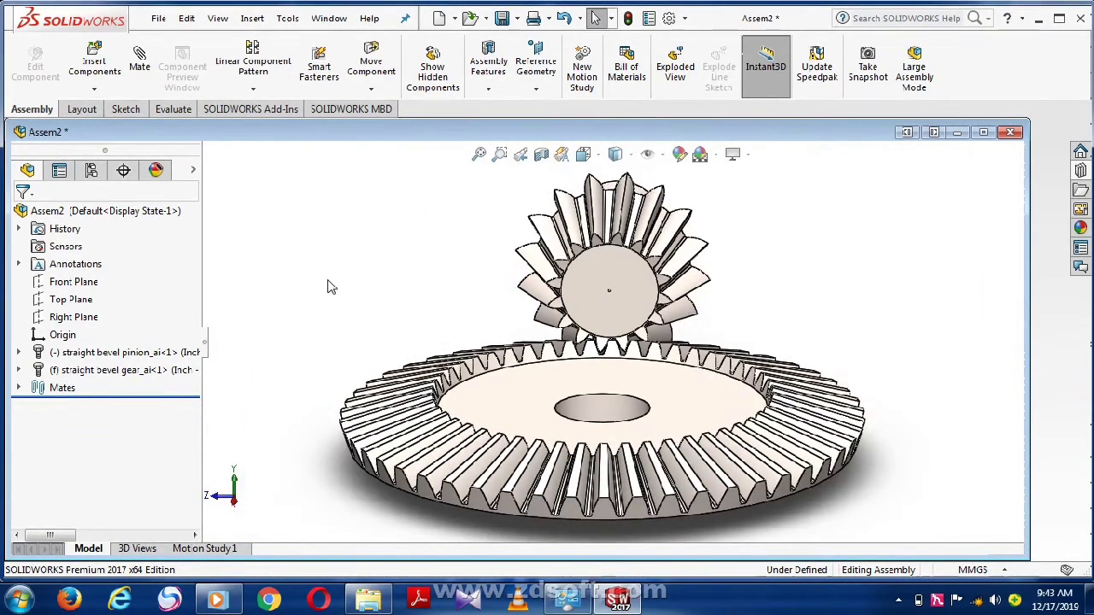
middle_drag(331, 288, 374, 287)
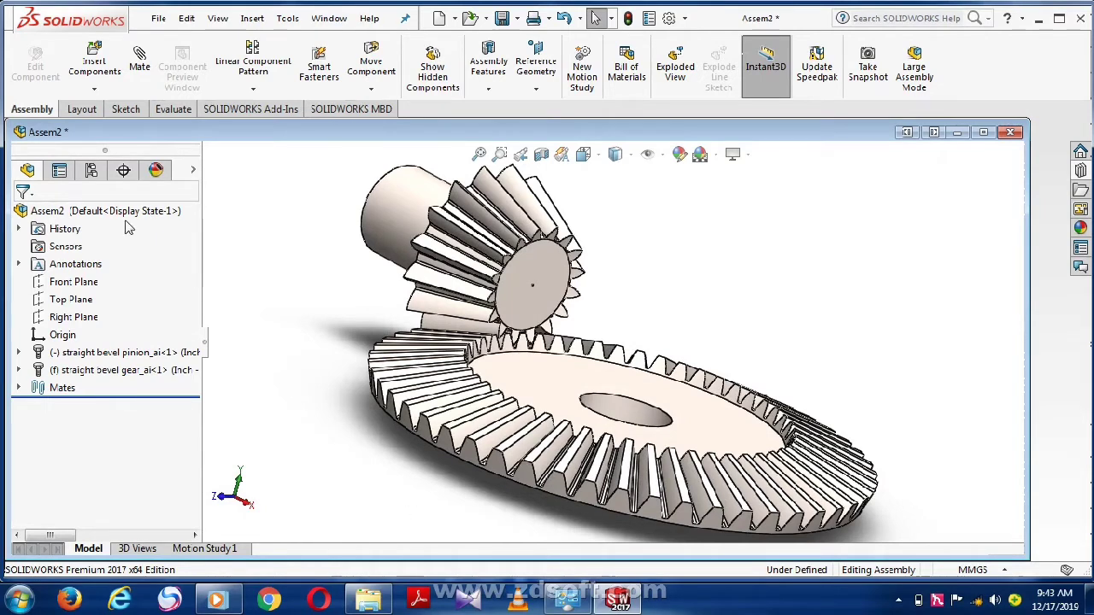
click(147, 66)
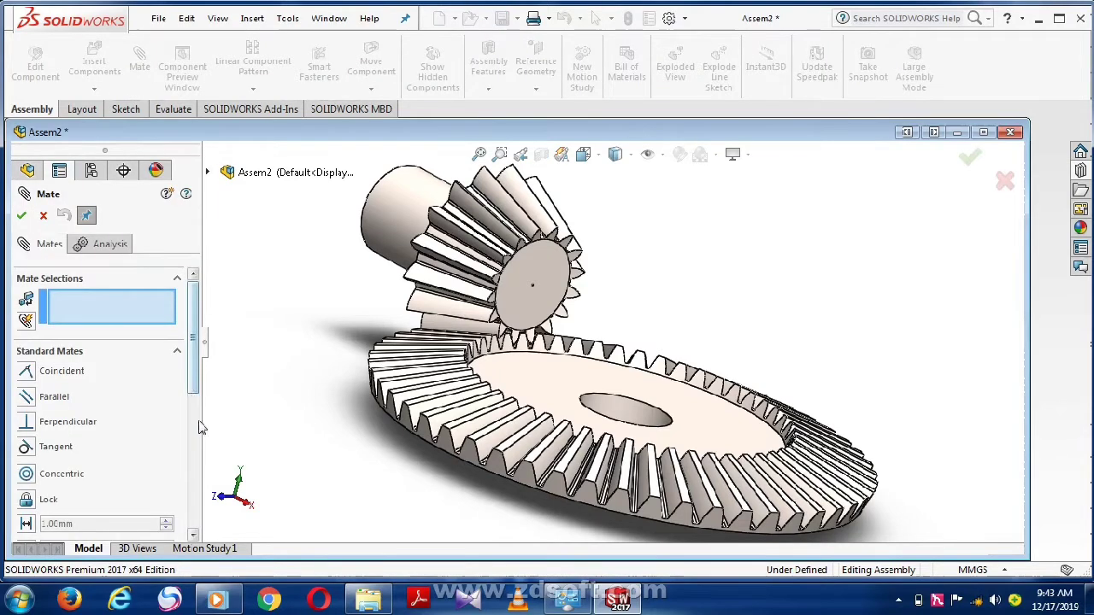
Choose the Gear type under Mechanical Mates in the Mate PropertyManager
drag(194, 360, 193, 523)
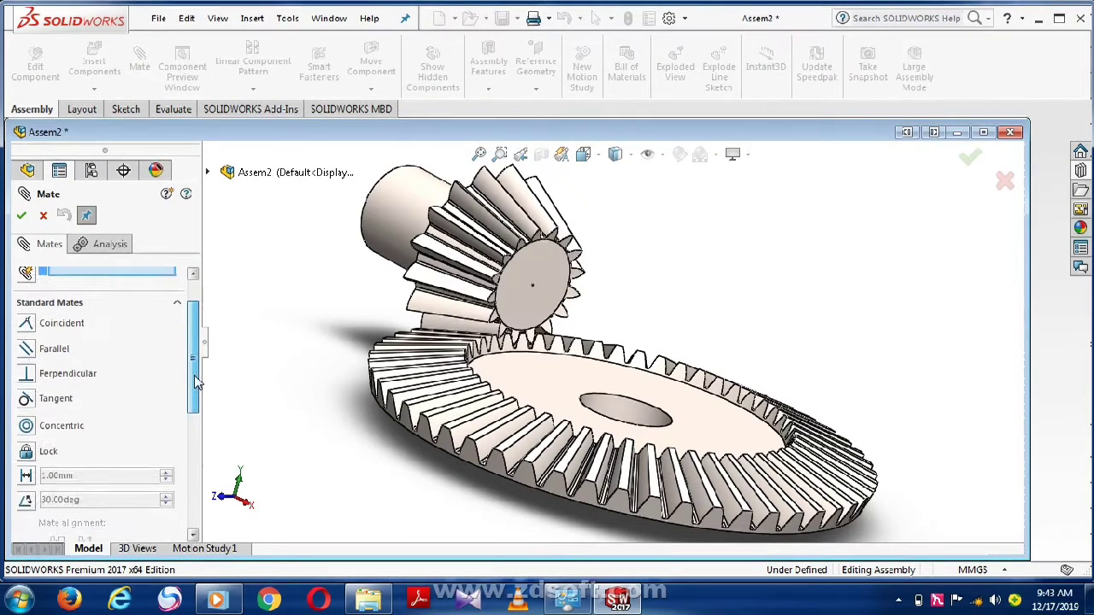
scroll(133, 418, up, 1)
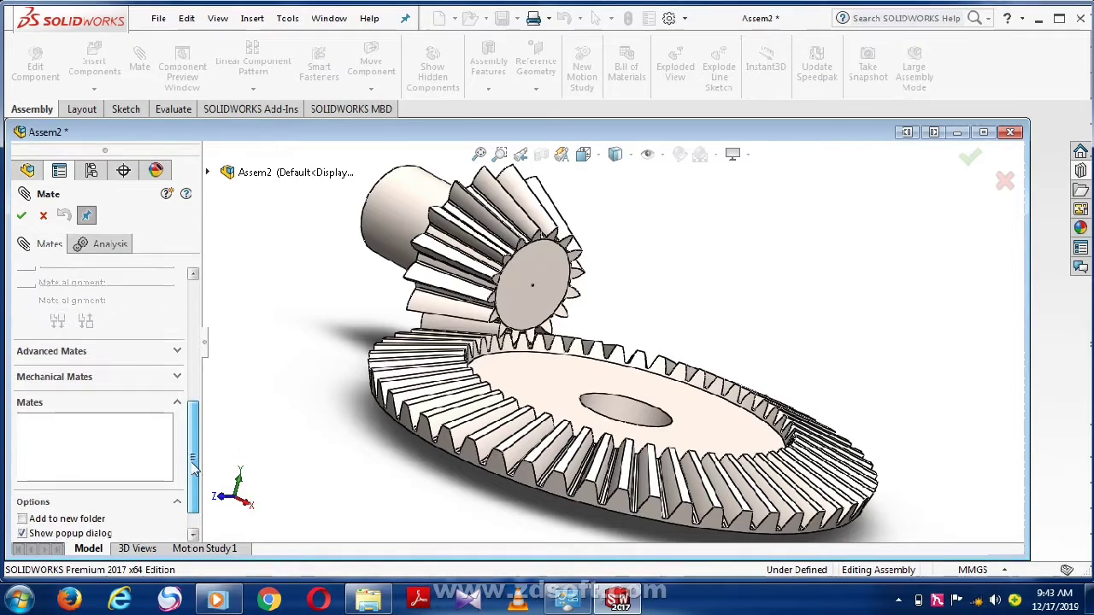
scroll(132, 418, up, 1)
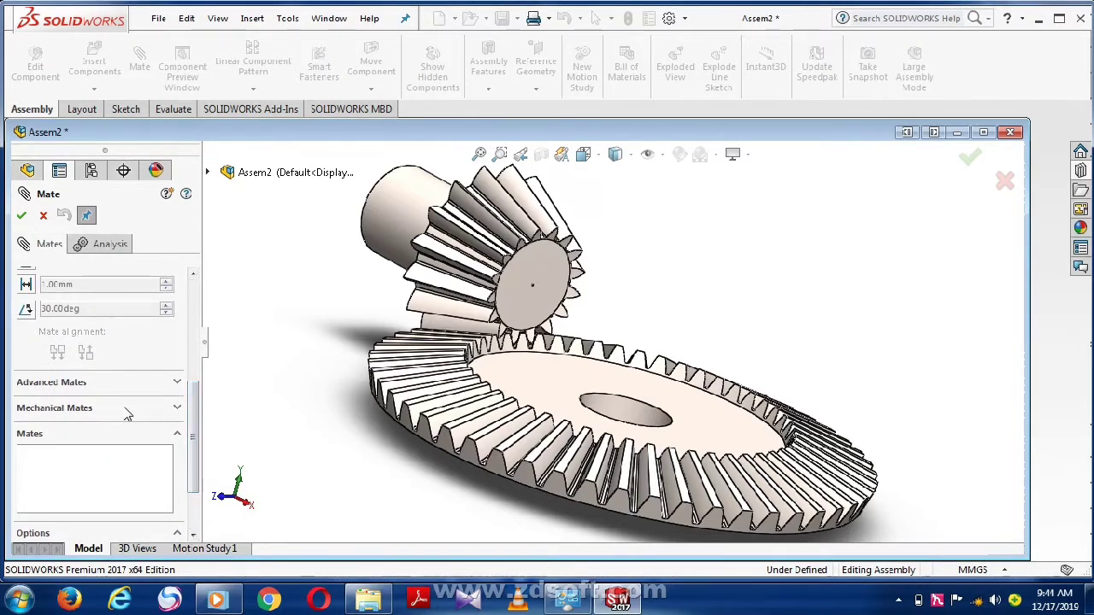
scroll(127, 415, down, 2)
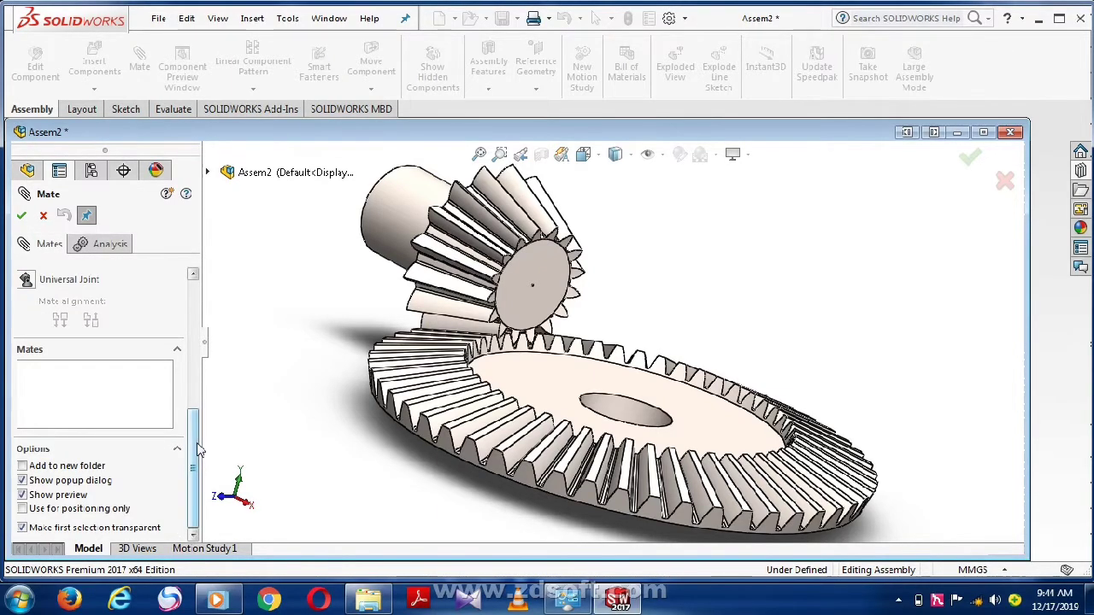
drag(195, 450, 193, 358)
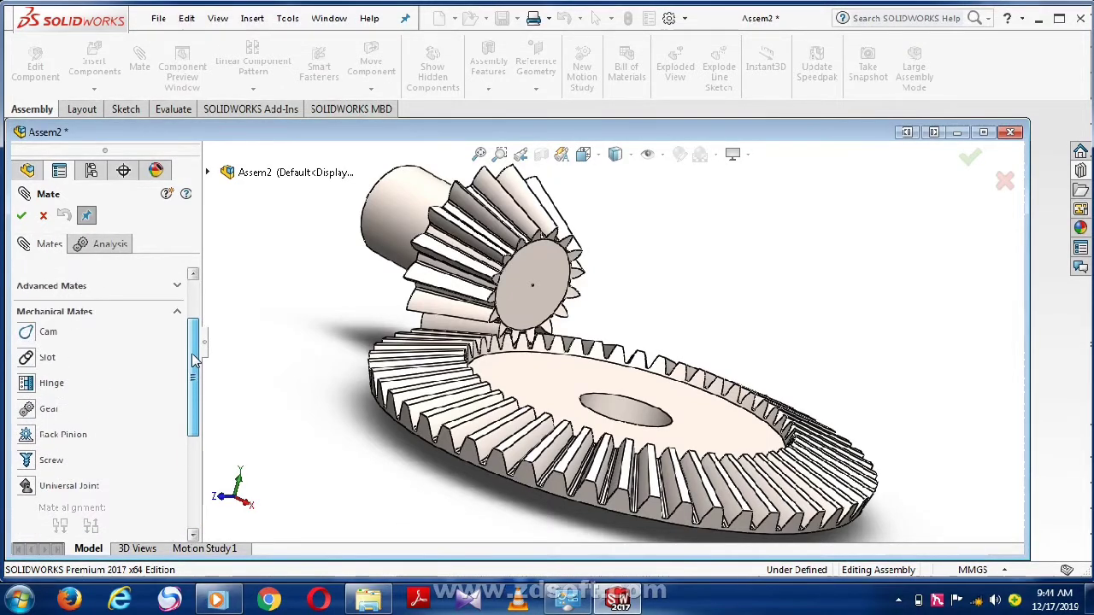
click(53, 411)
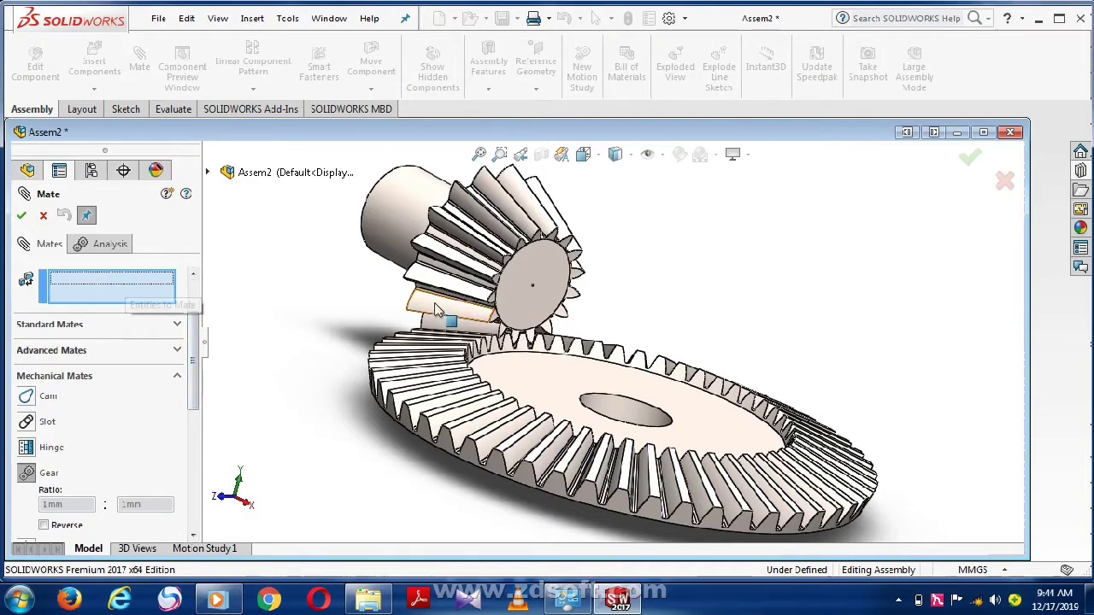
Pick the pinion's small cylindrical face as the first gear reference
scroll(535, 282, down, 2)
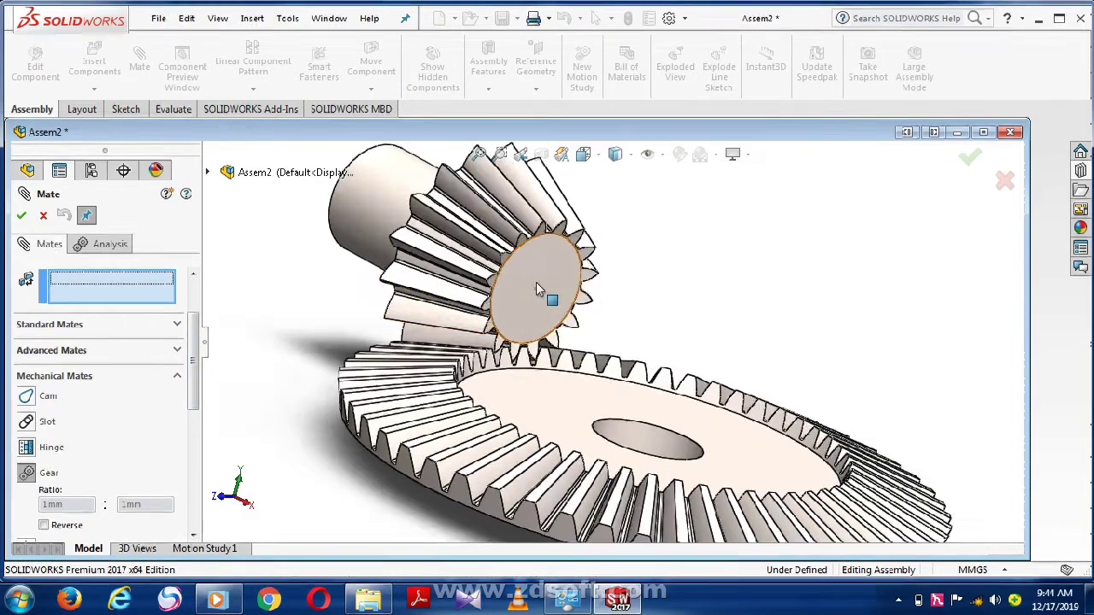
scroll(536, 282, down, 3)
scroll(598, 214, down, 3)
scroll(587, 183, down, 2)
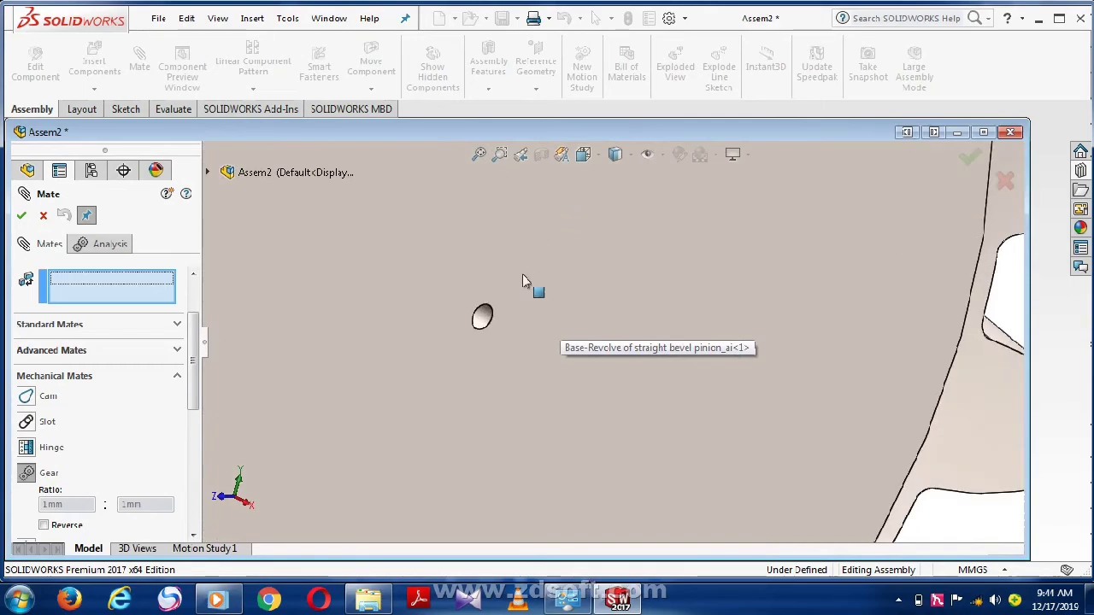
click(483, 317)
scroll(483, 318, up, 2)
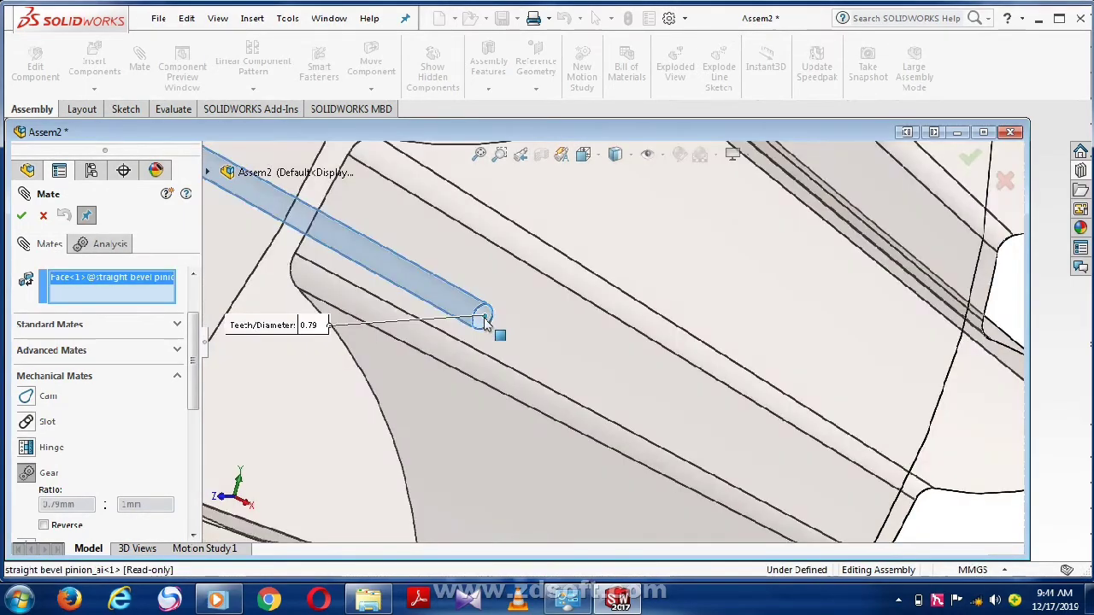
scroll(491, 323, up, 2)
scroll(546, 342, up, 2)
scroll(585, 344, up, 2)
scroll(598, 350, up, 2)
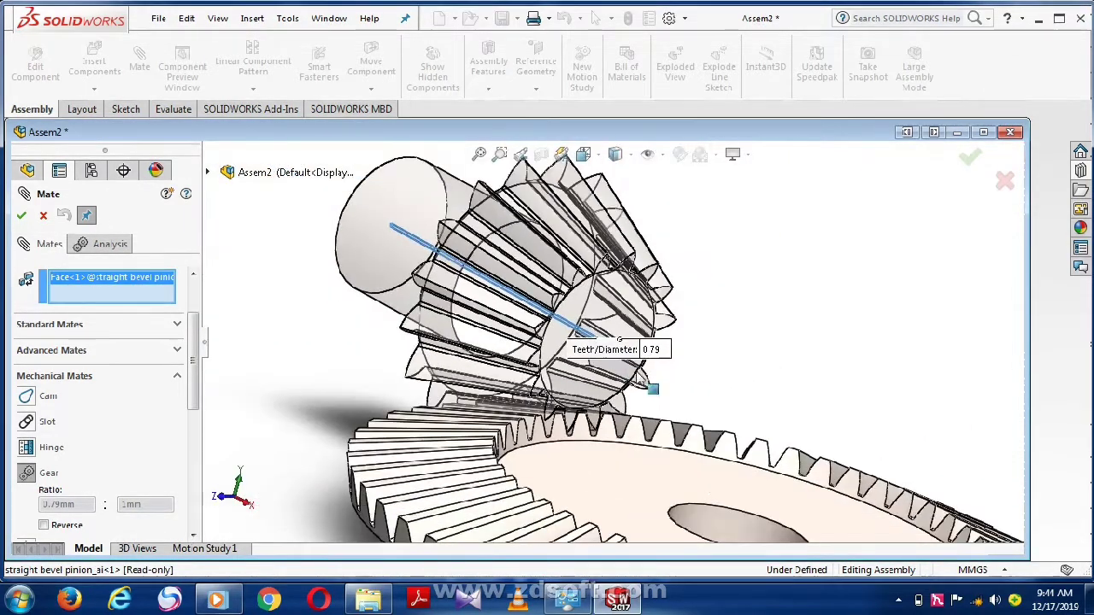
scroll(645, 387, up, 2)
scroll(645, 386, down, 2)
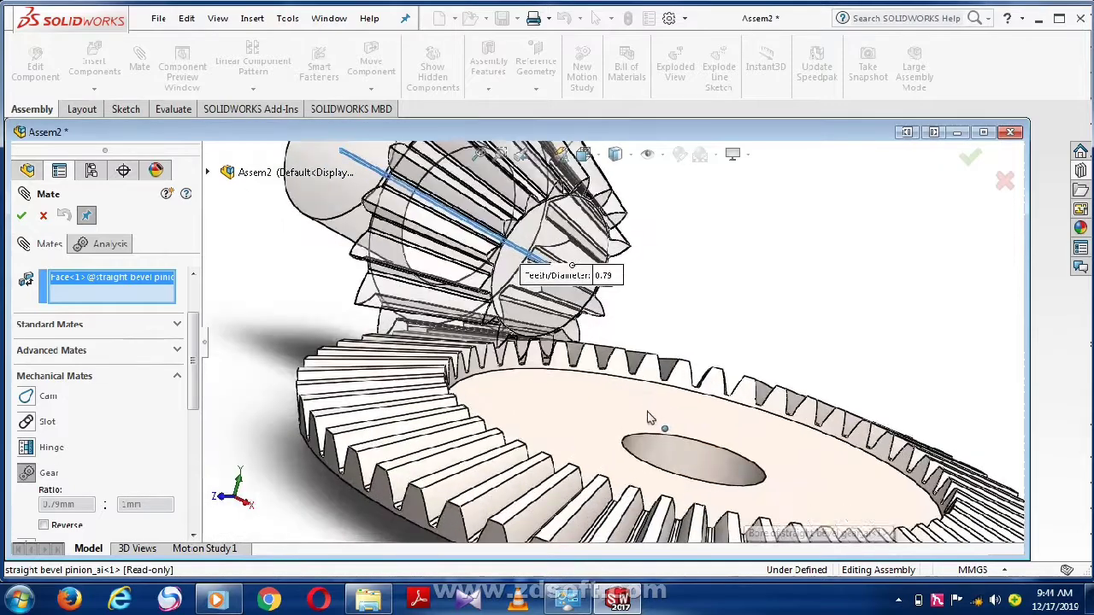
Add the gear bore as second reference and apply GearMate1 with a 16:49 ratio
click(706, 472)
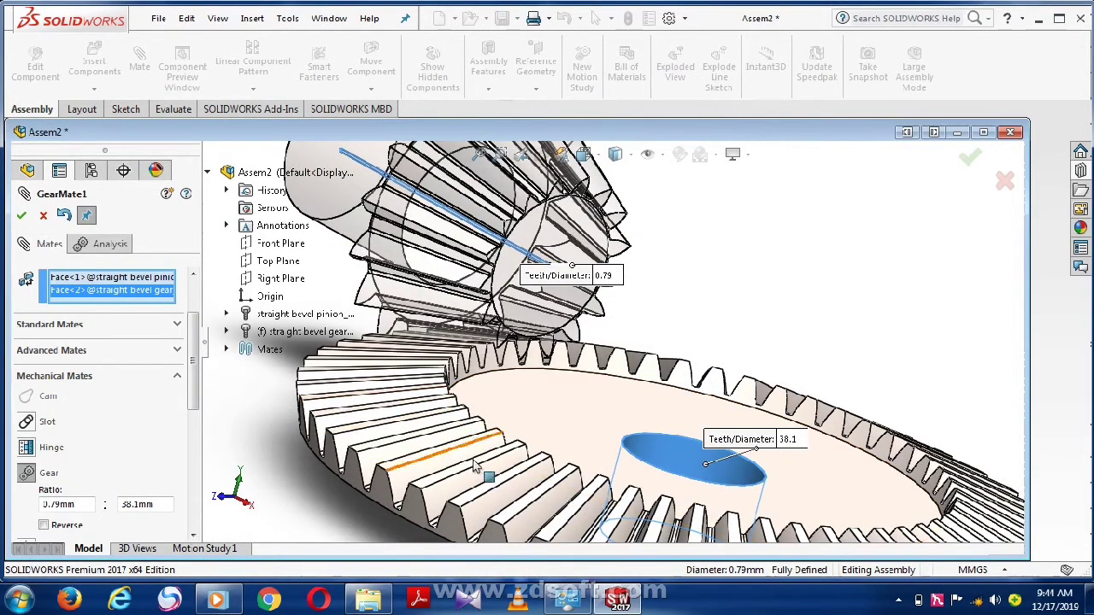
scroll(466, 427, up, 3)
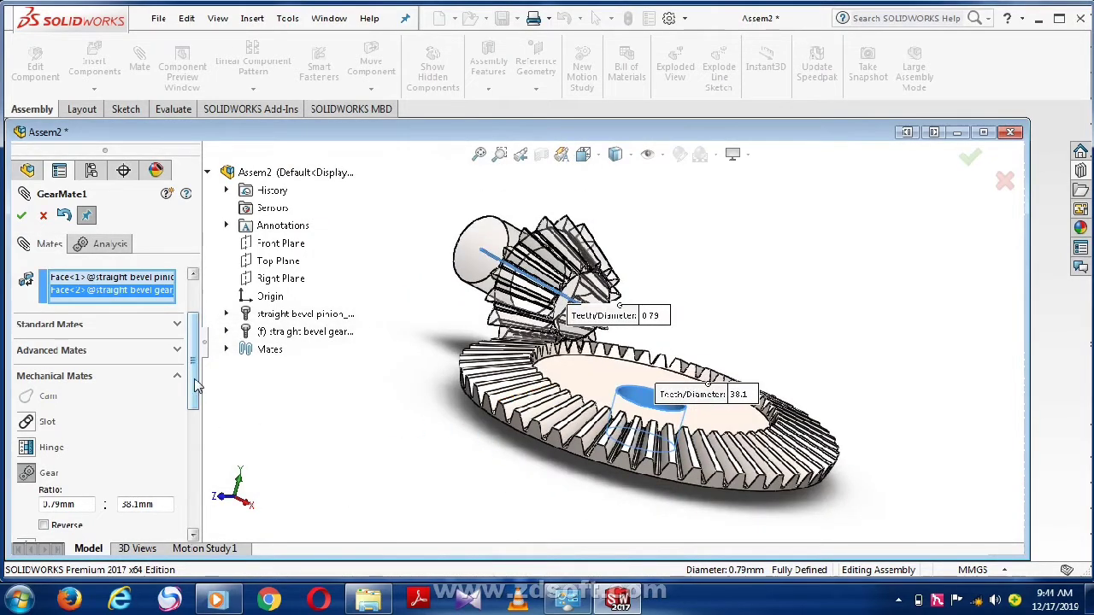
scroll(190, 419, down, 2)
scroll(189, 419, down, 1)
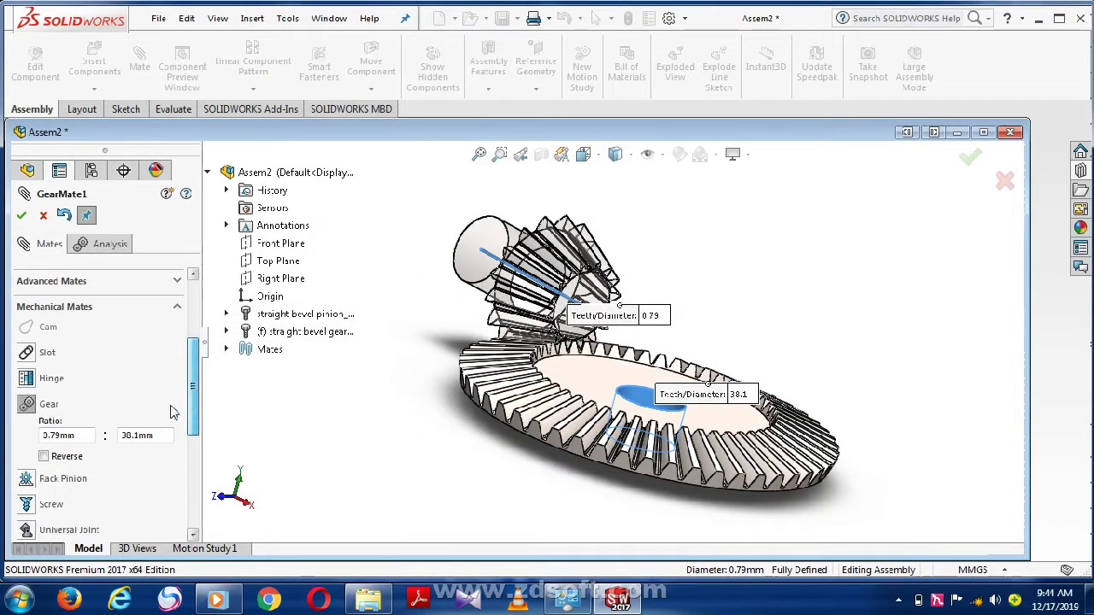
double_click(86, 437)
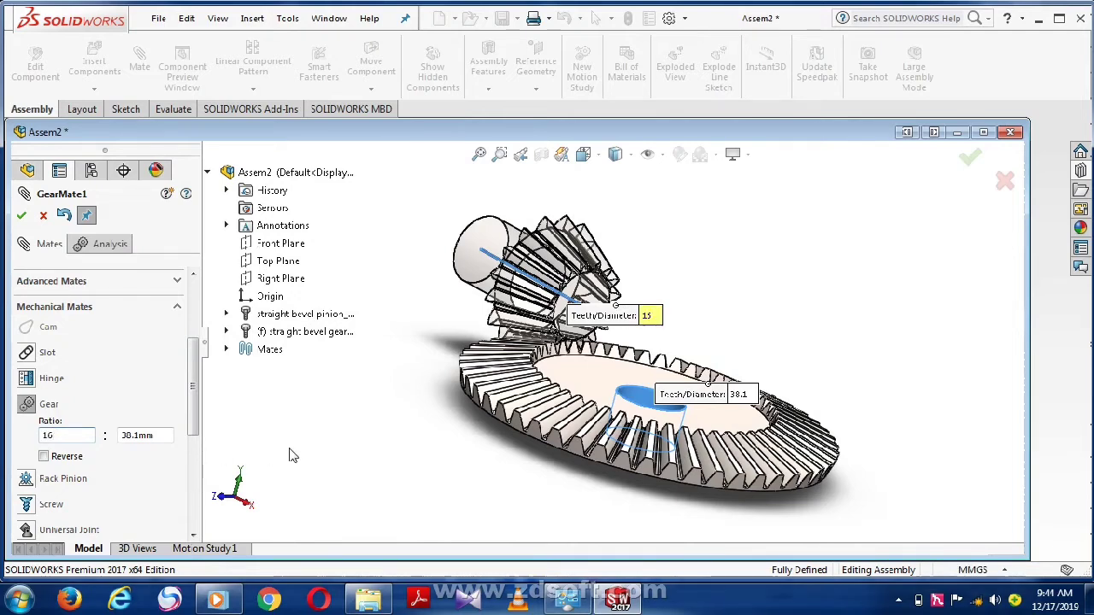
key(Return)
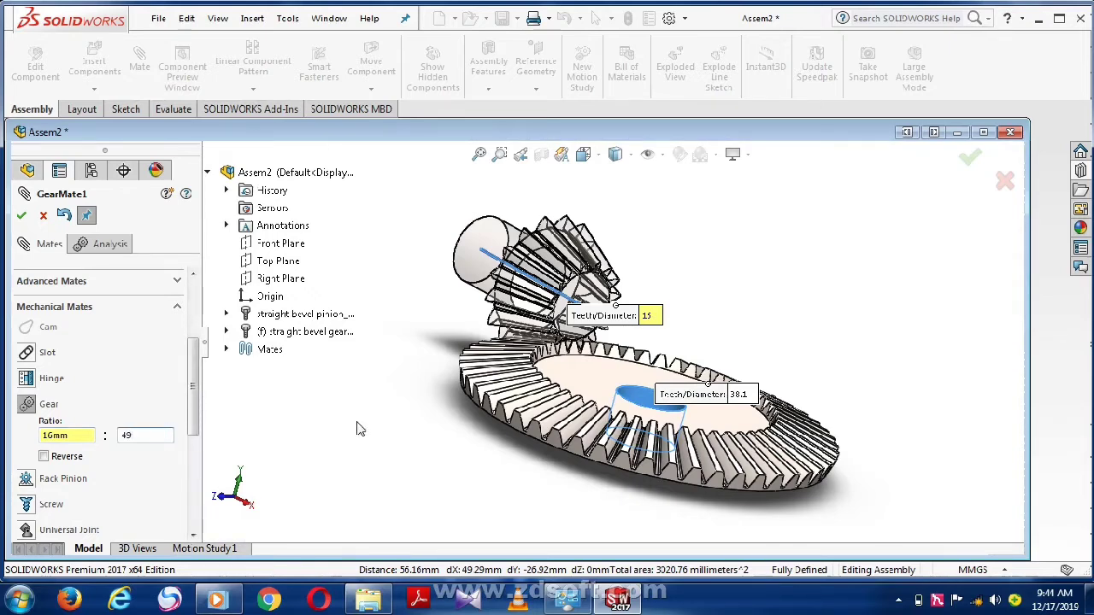
key(Return)
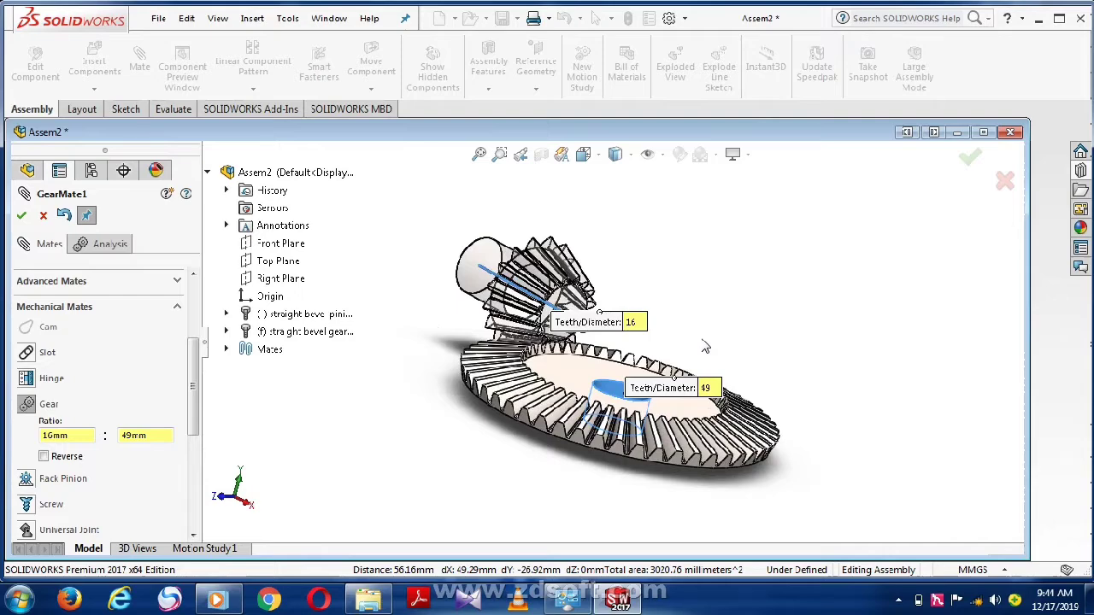
click(22, 216)
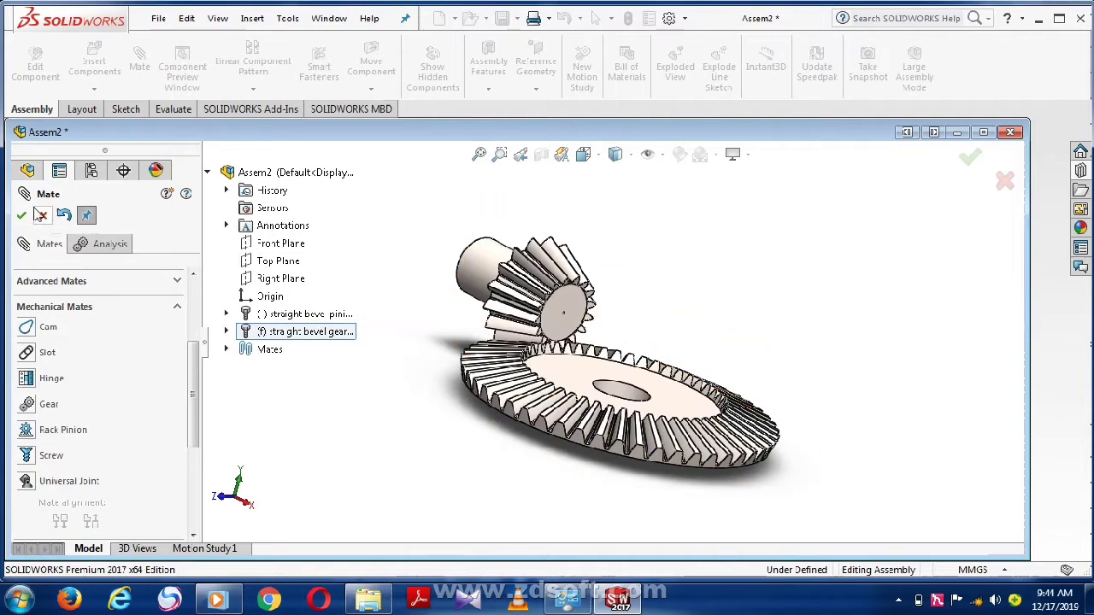
Close the mate tool and inspect pinion faces and tooth edges, confirming Fully Defined status
click(22, 215)
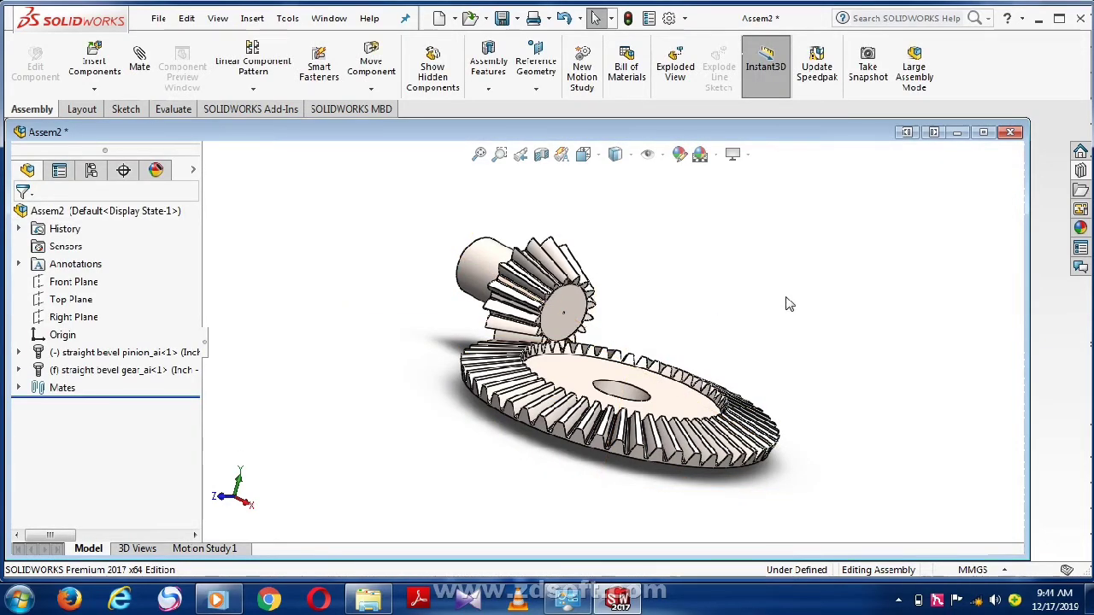
mouse_move(789, 304)
middle_down()
mouse_move(754, 261)
mouse_move(811, 288)
mouse_move(825, 261)
mouse_move(765, 329)
middle_up()
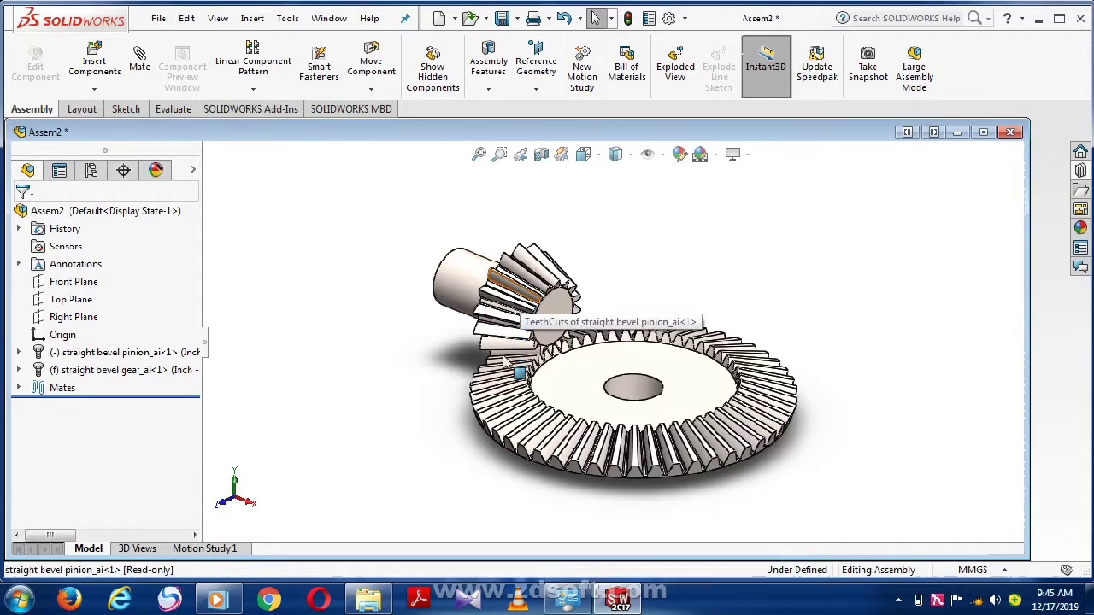
click(547, 373)
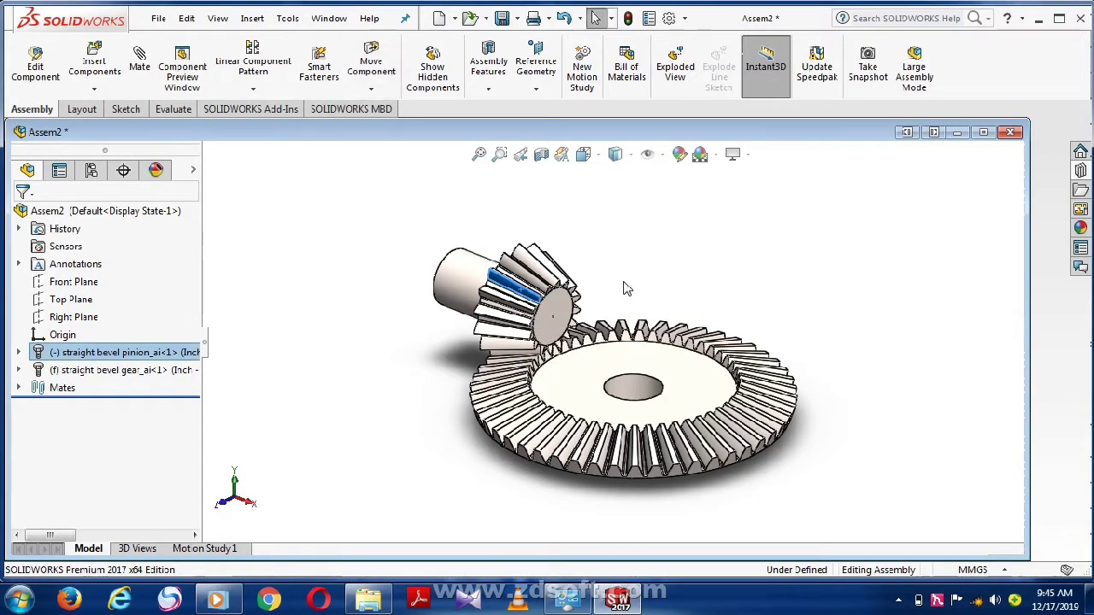
click(624, 289)
scroll(584, 289, down, 1)
scroll(521, 290, down, 1)
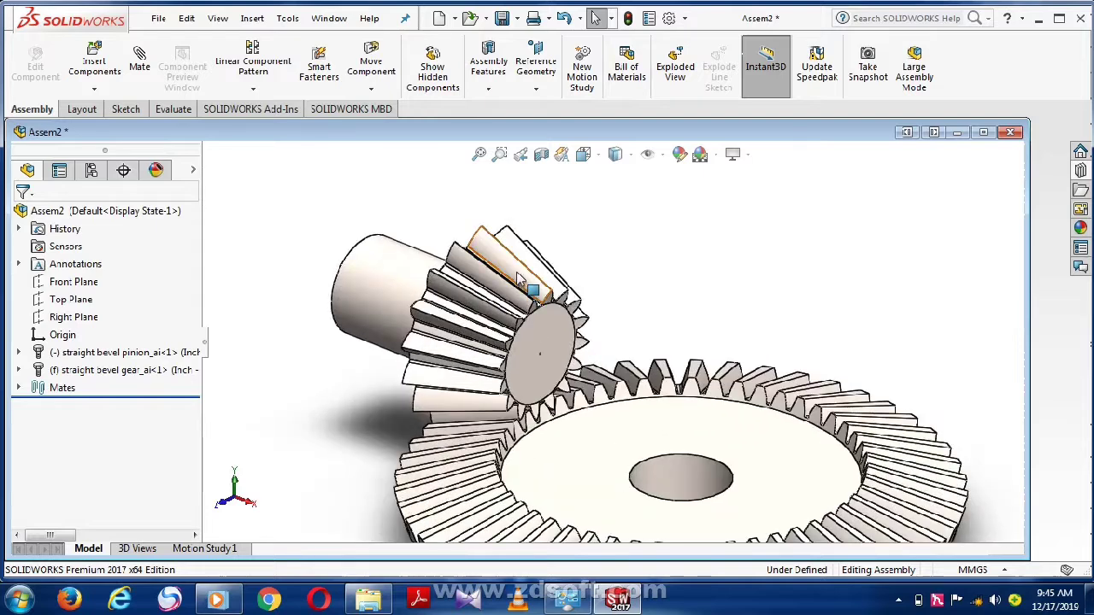
click(469, 323)
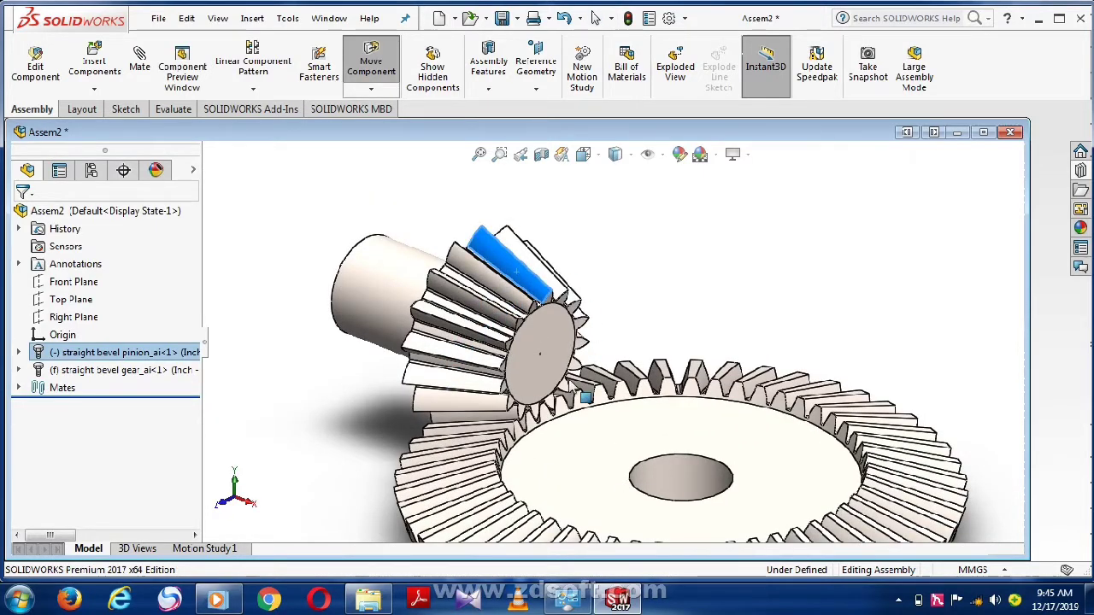
click(658, 290)
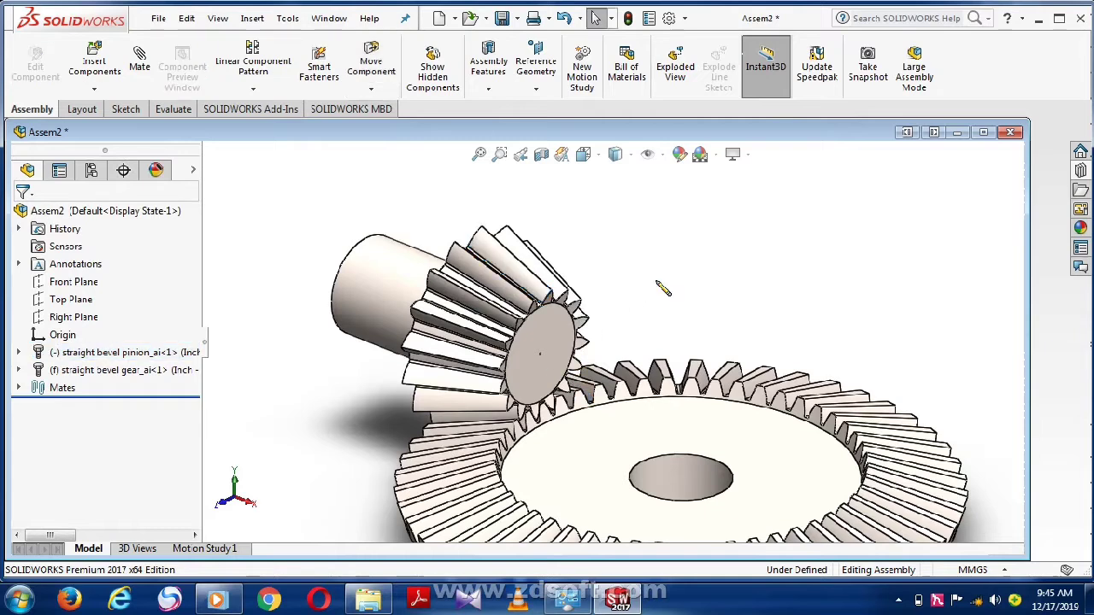
click(580, 325)
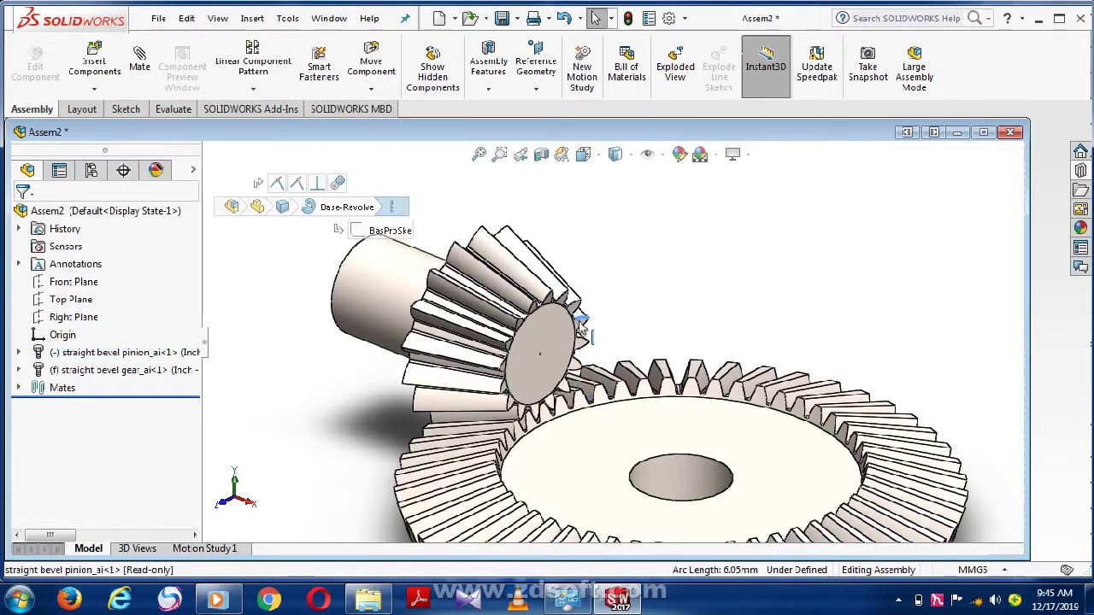
click(647, 299)
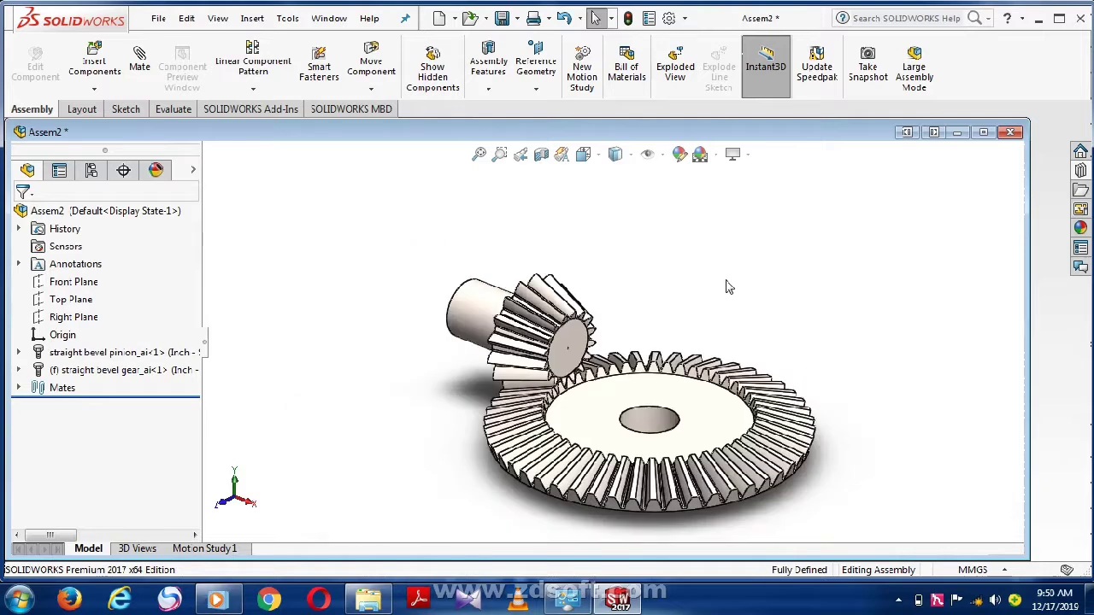
Float the bevel gear so it is no longer fixed
click(716, 422)
right_click(716, 419)
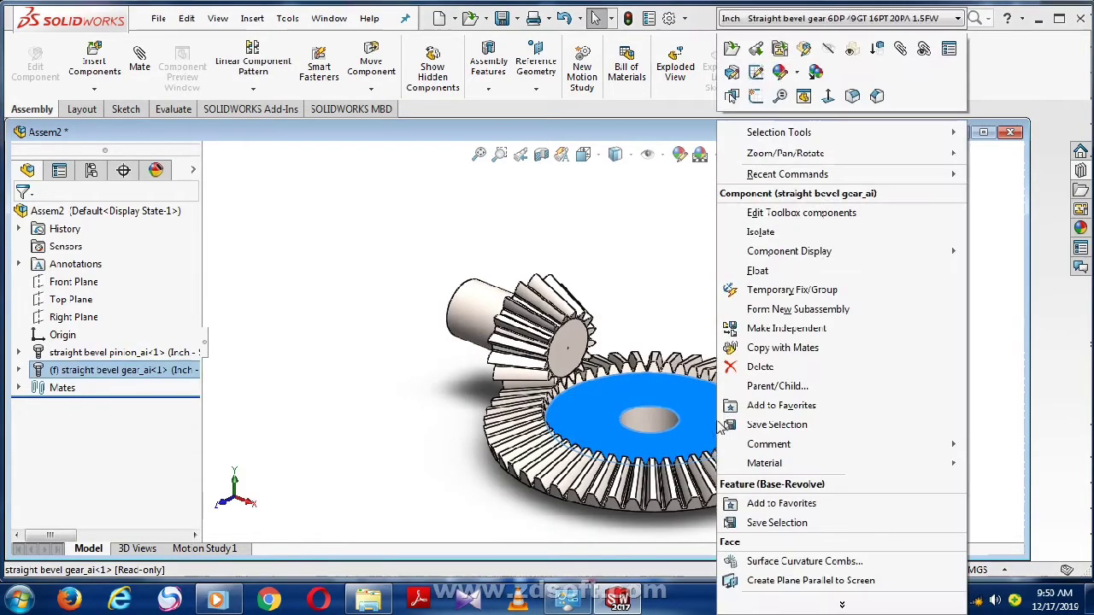
click(763, 275)
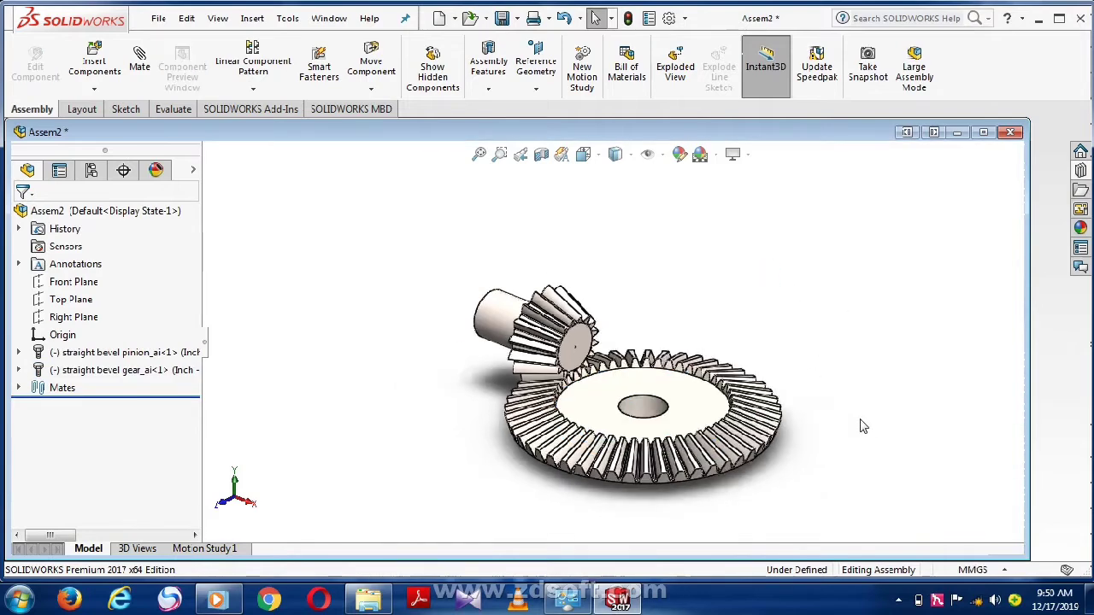
scroll(860, 426, down, 1)
scroll(809, 407, down, 1)
scroll(737, 371, down, 1)
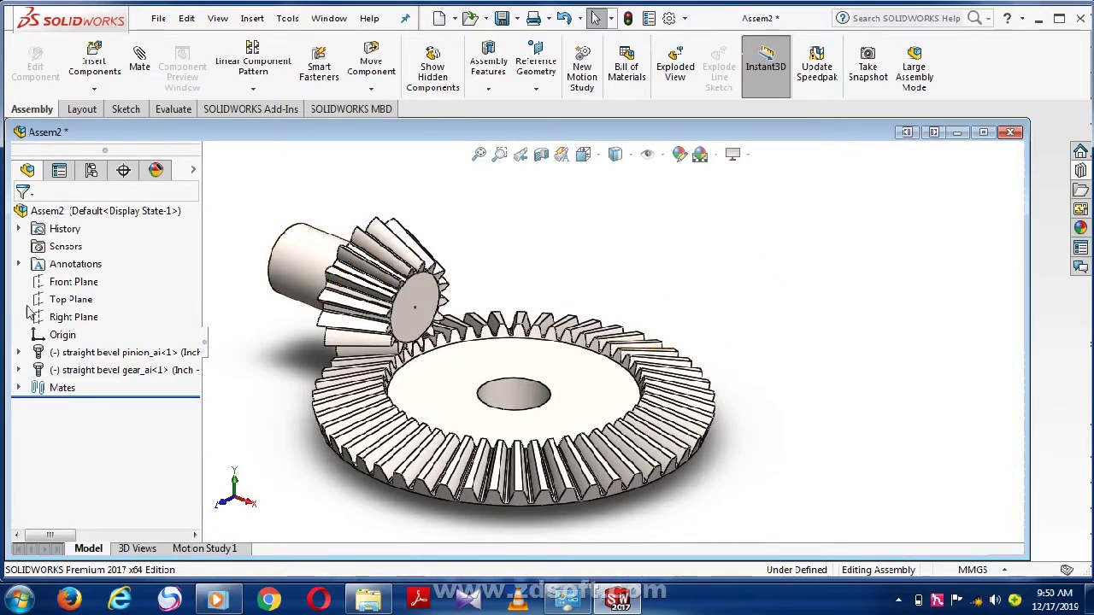
Mate the gear's centre bore concentric with the assembly origin
click(60, 338)
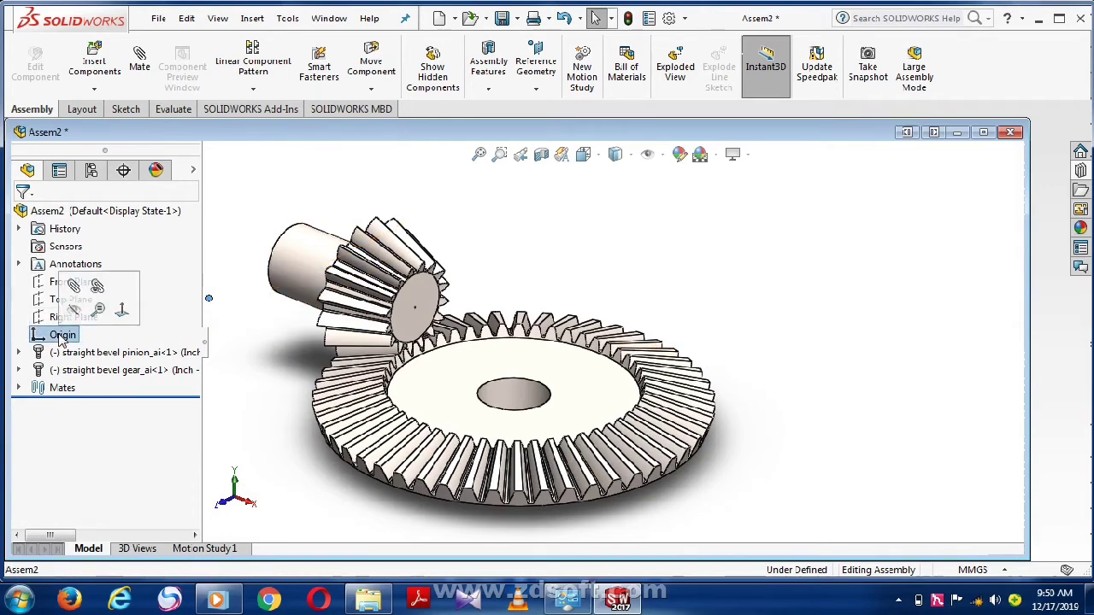
click(146, 64)
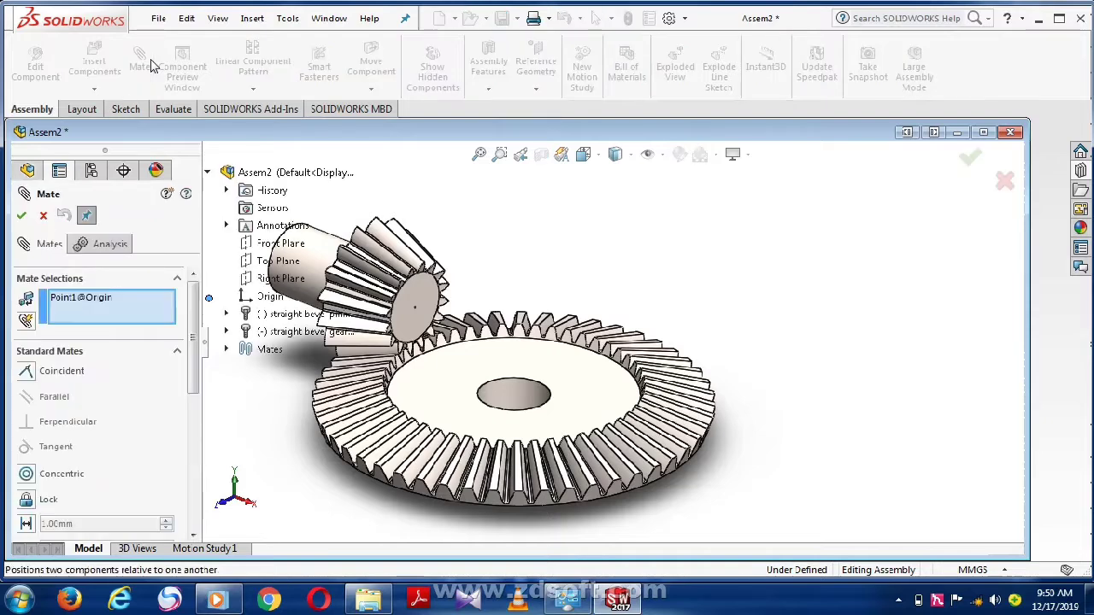
click(513, 396)
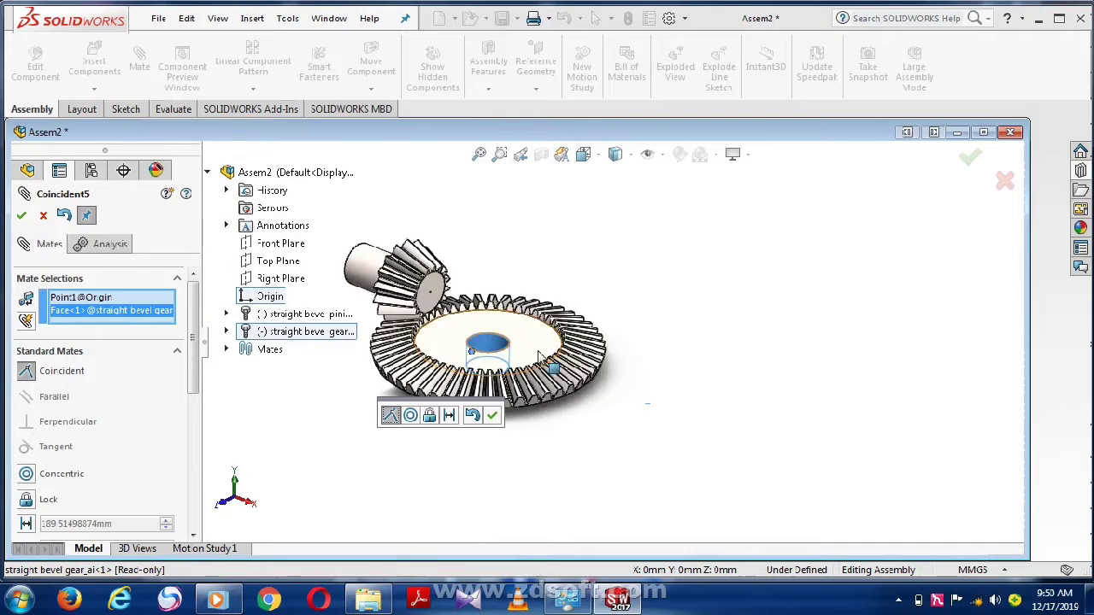
click(411, 416)
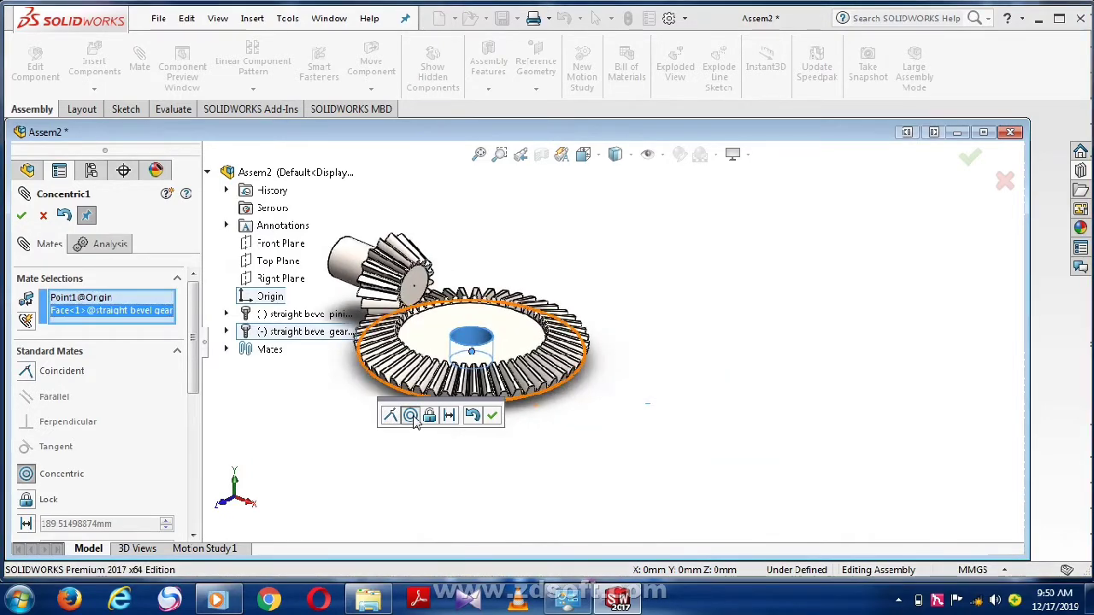
click(492, 416)
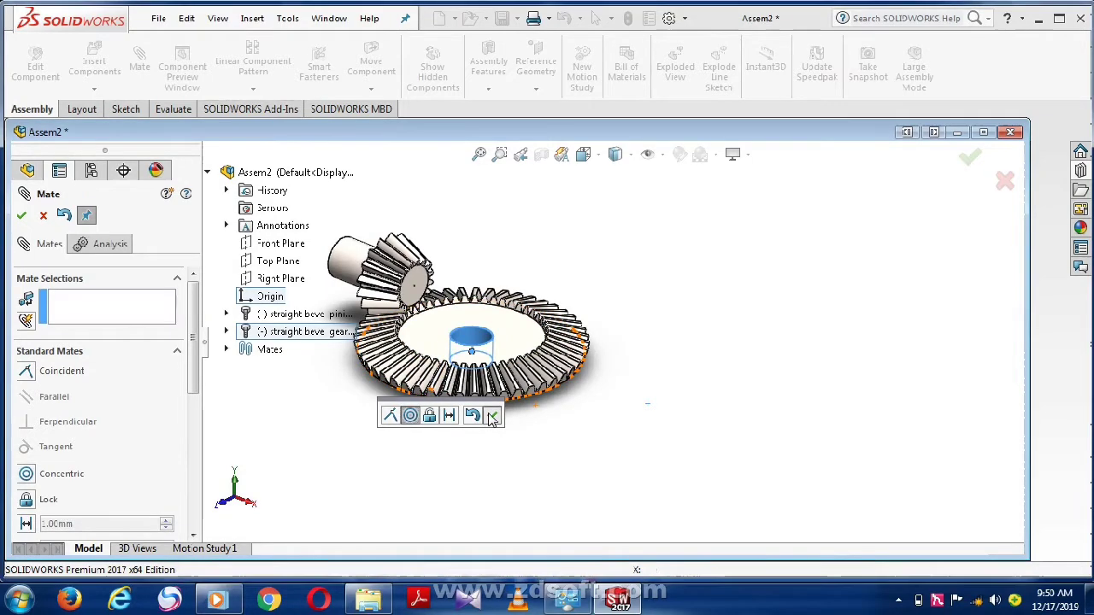
click(22, 215)
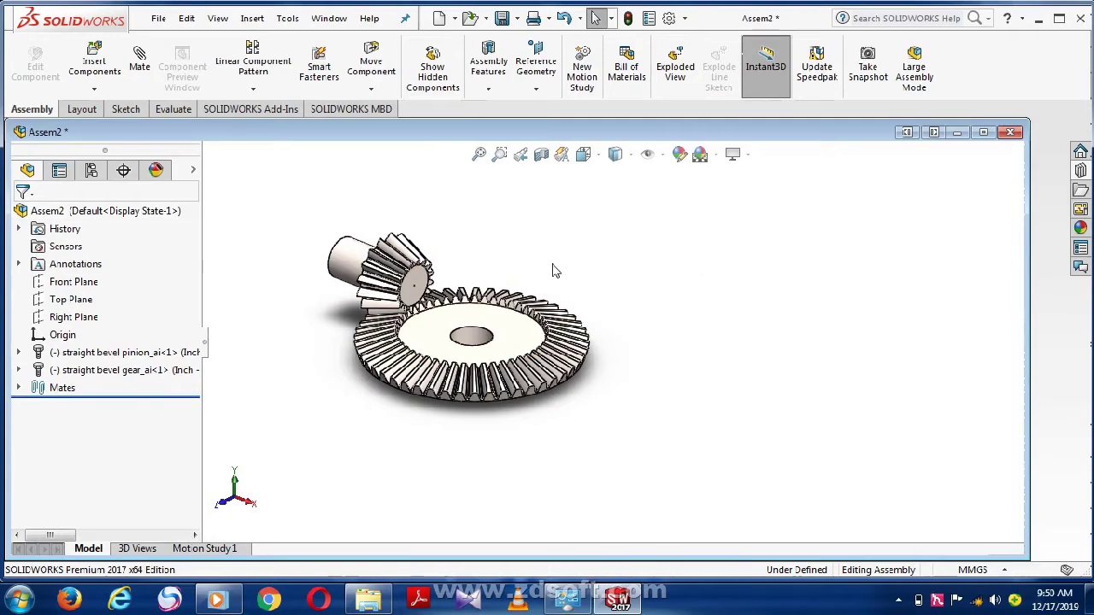
Orbit the assembly and turn the meshing gear pair by hand
scroll(359, 252, down, 3)
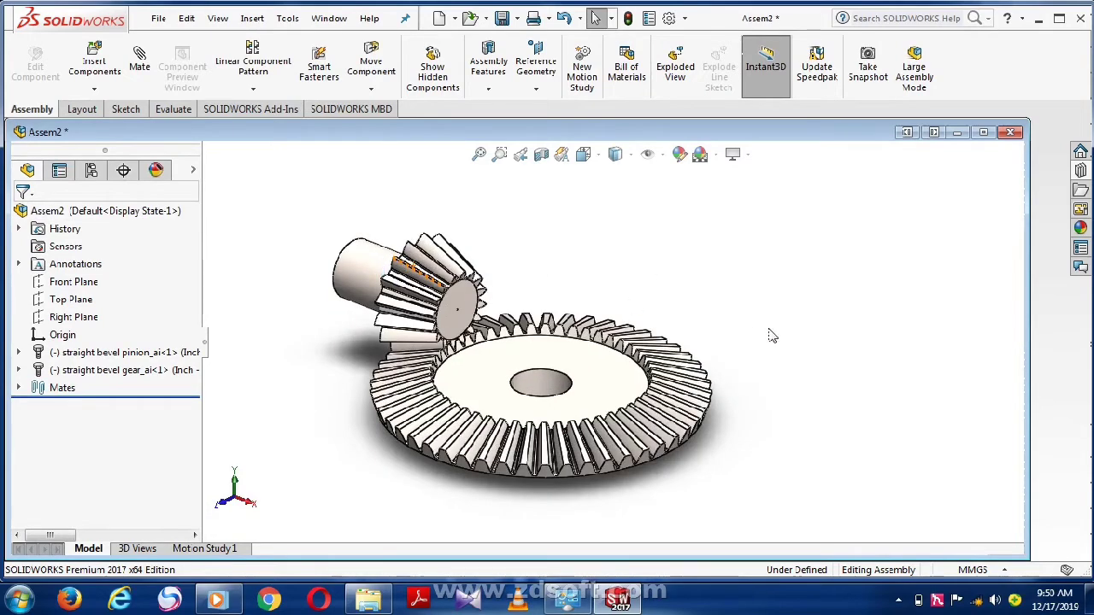
middle_drag(705, 319, 483, 272)
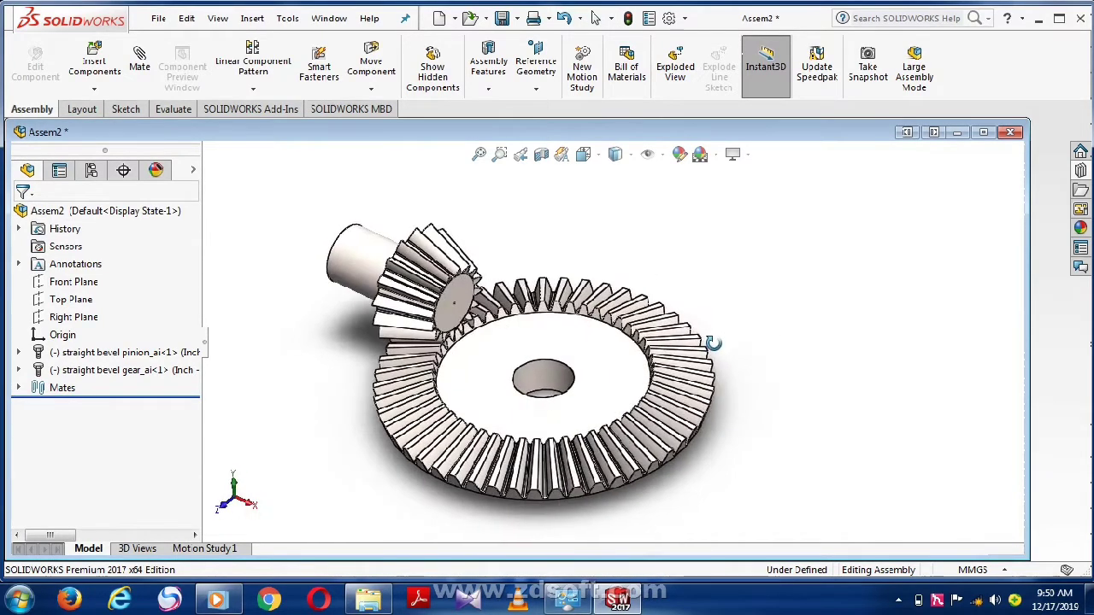
click(462, 275)
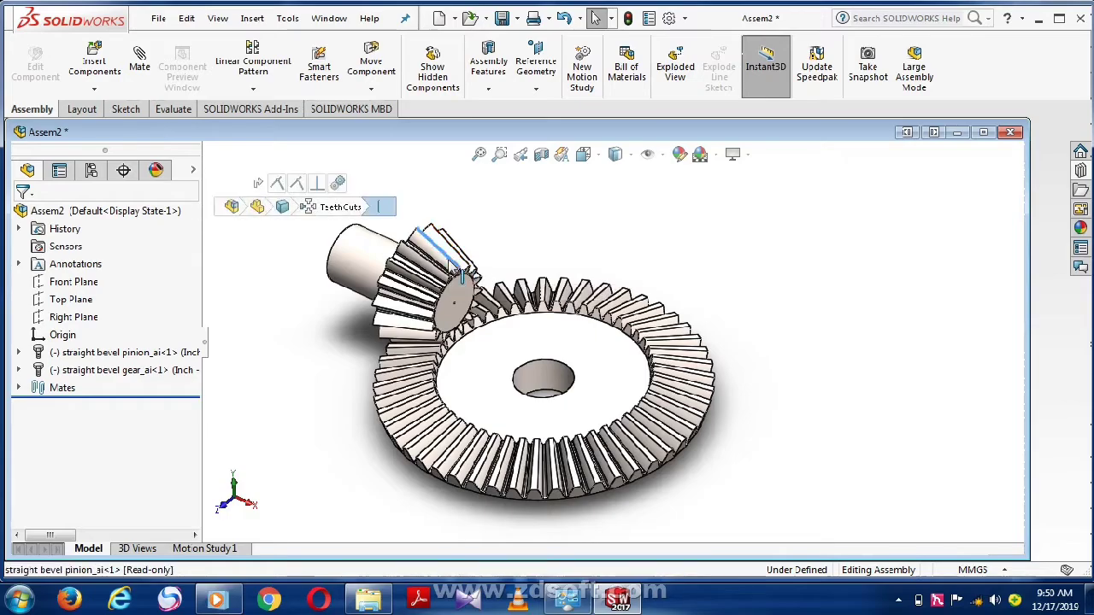
mouse_move(462, 275)
mouse_down()
mouse_move(431, 357)
mouse_move(457, 260)
mouse_move(504, 239)
mouse_move(475, 354)
mouse_up()
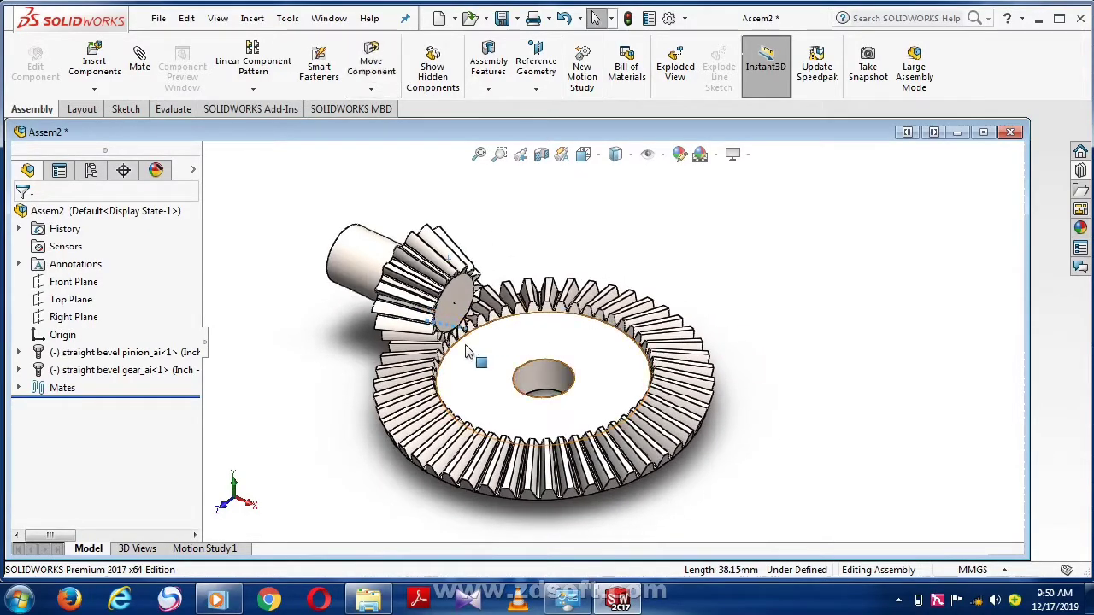
Apply the candy apple red painted appearance to the assembly
click(1080, 227)
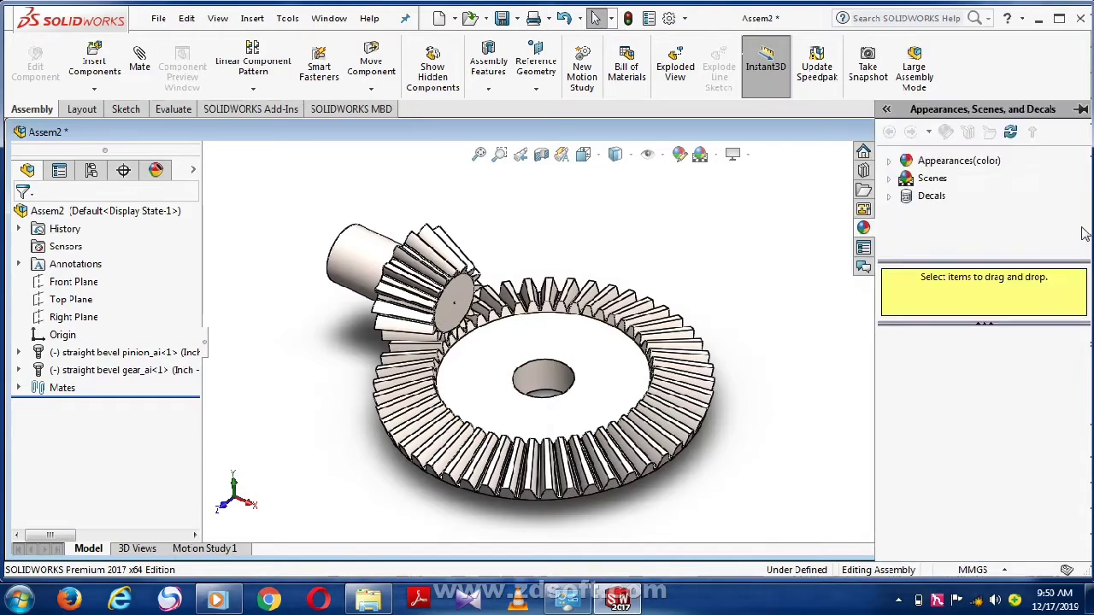
click(891, 164)
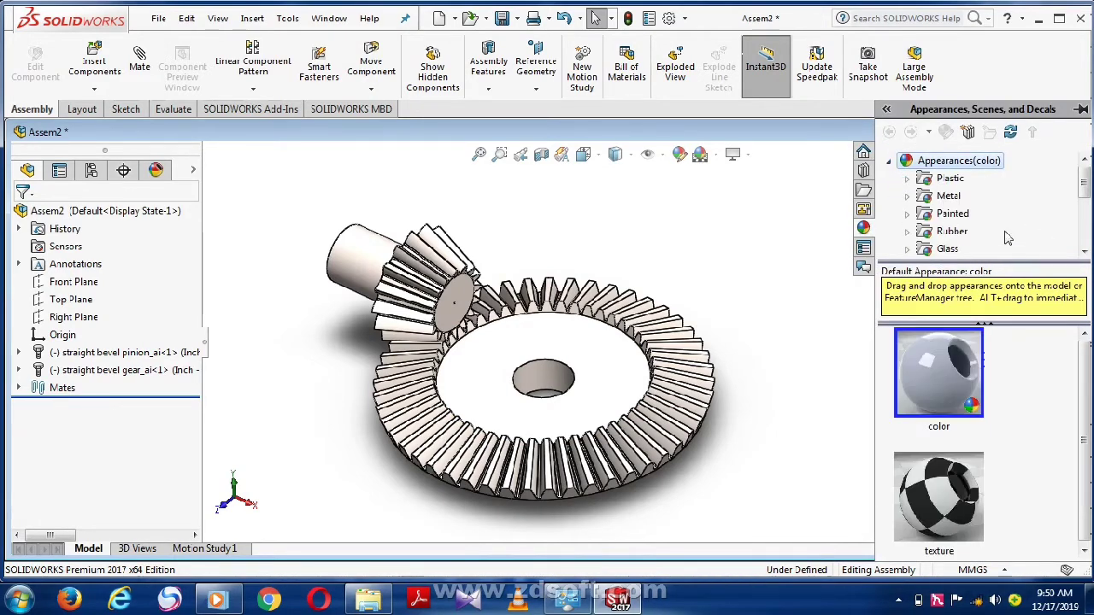
click(960, 216)
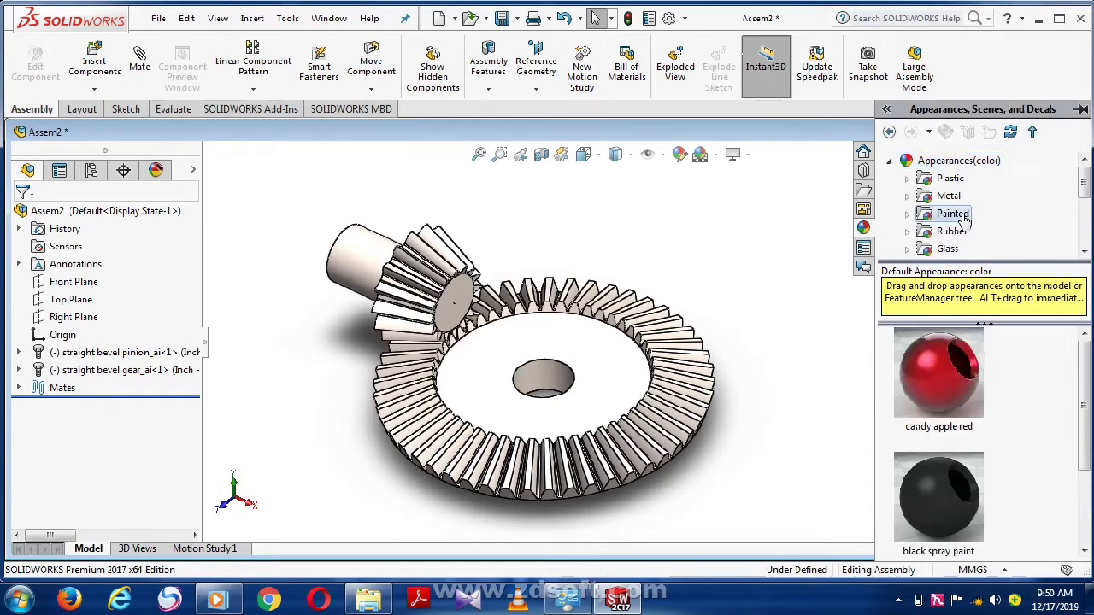
double_click(959, 362)
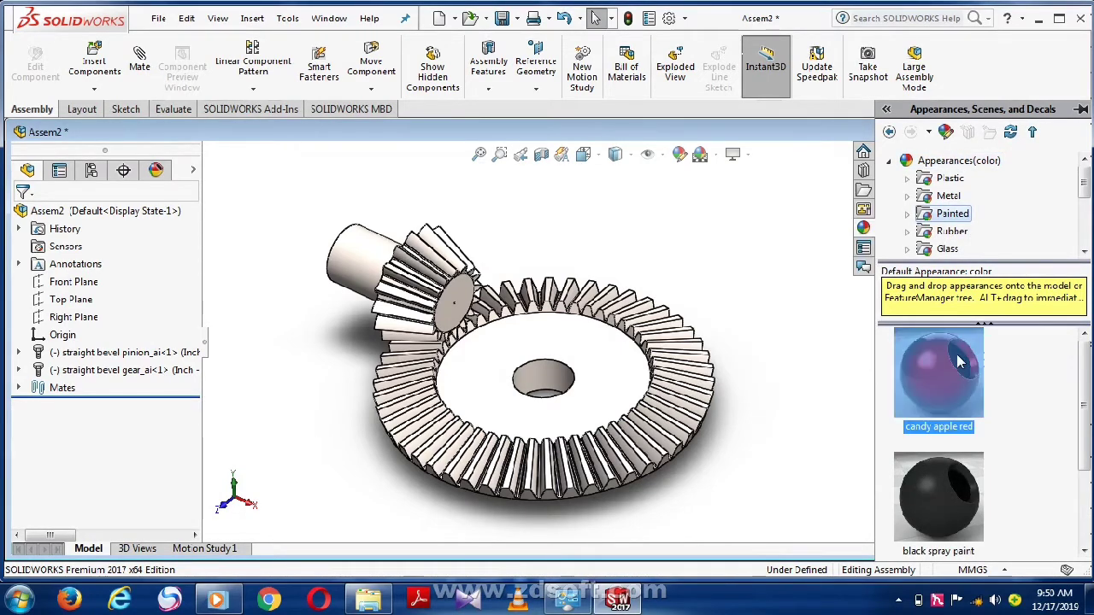
click(816, 362)
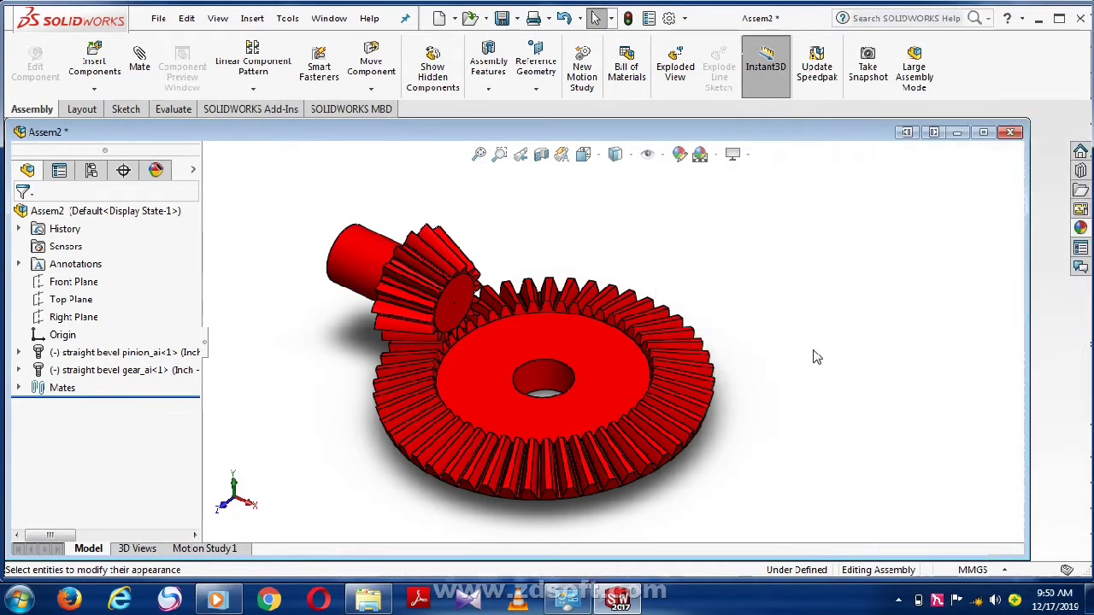
Replace it with polished bronze from Metal > Bronze and turn the gears to check
middle_drag(816, 357, 886, 203)
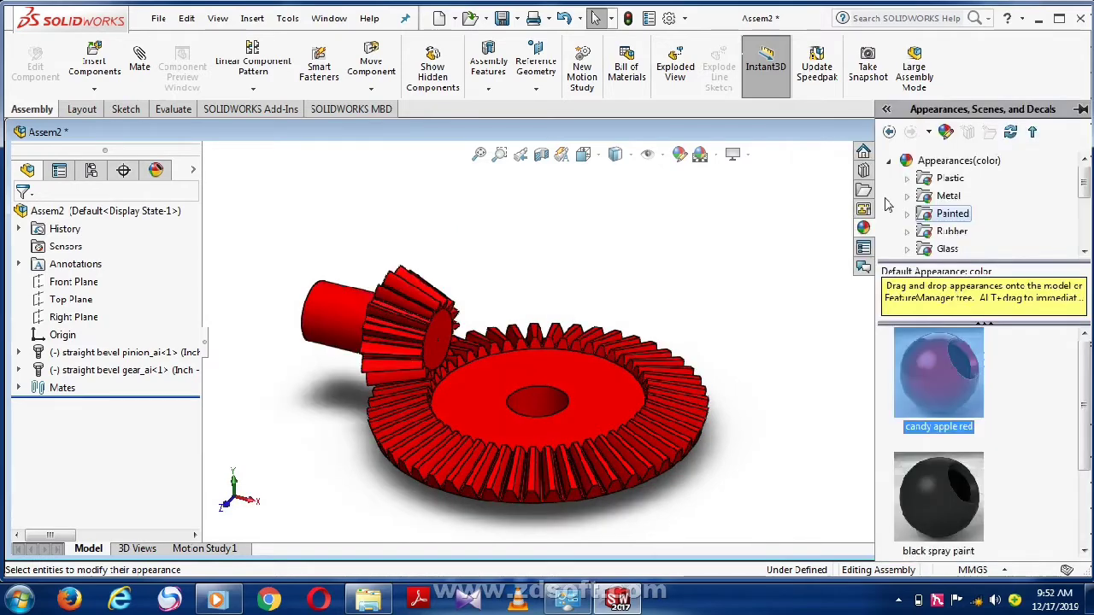
click(908, 197)
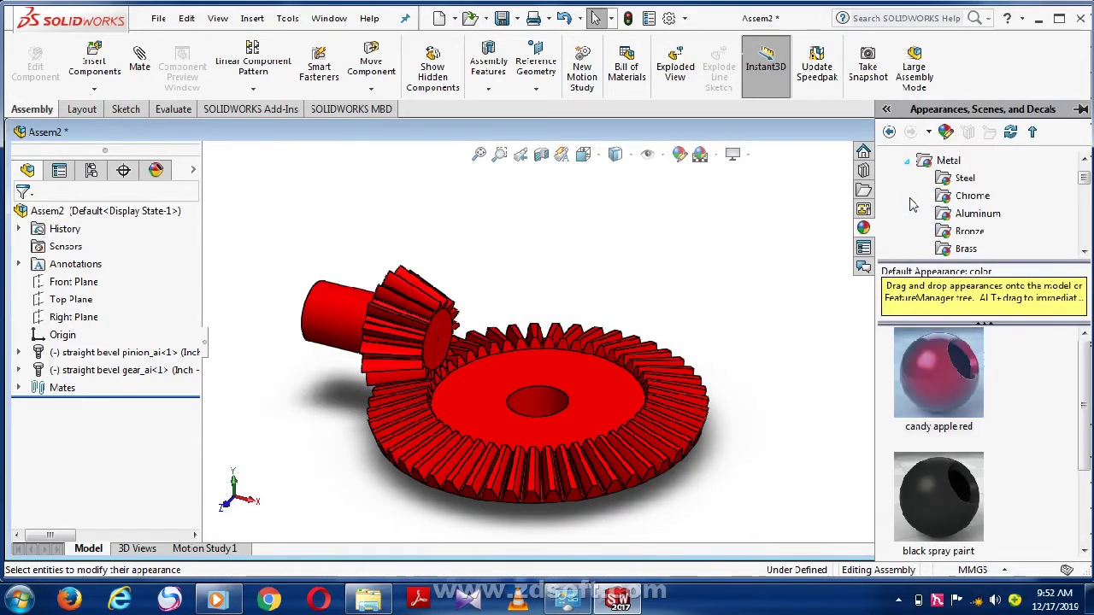
click(968, 233)
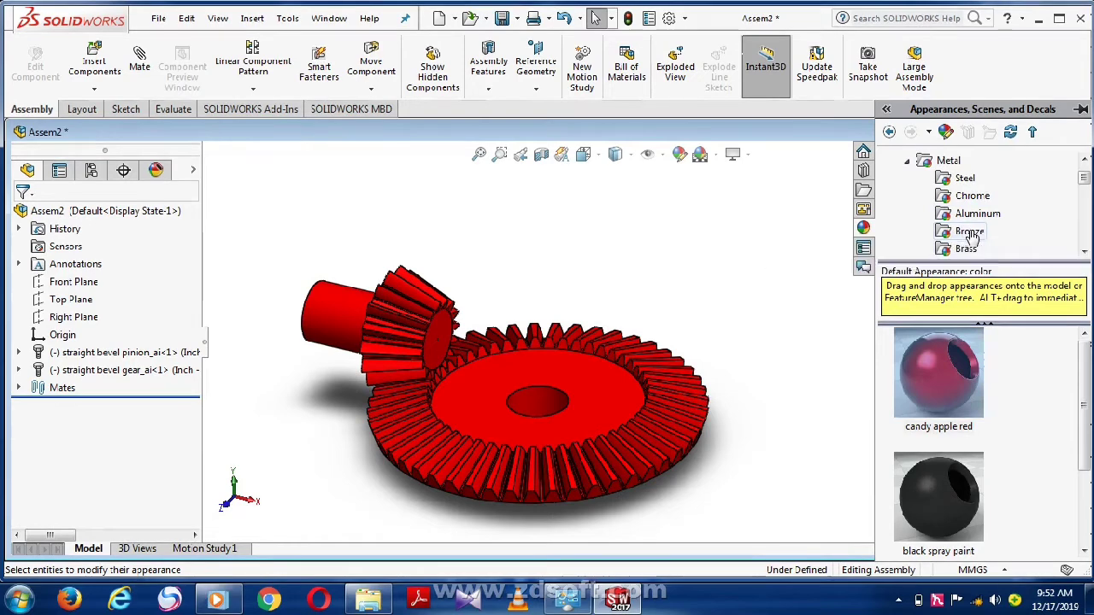
double_click(948, 364)
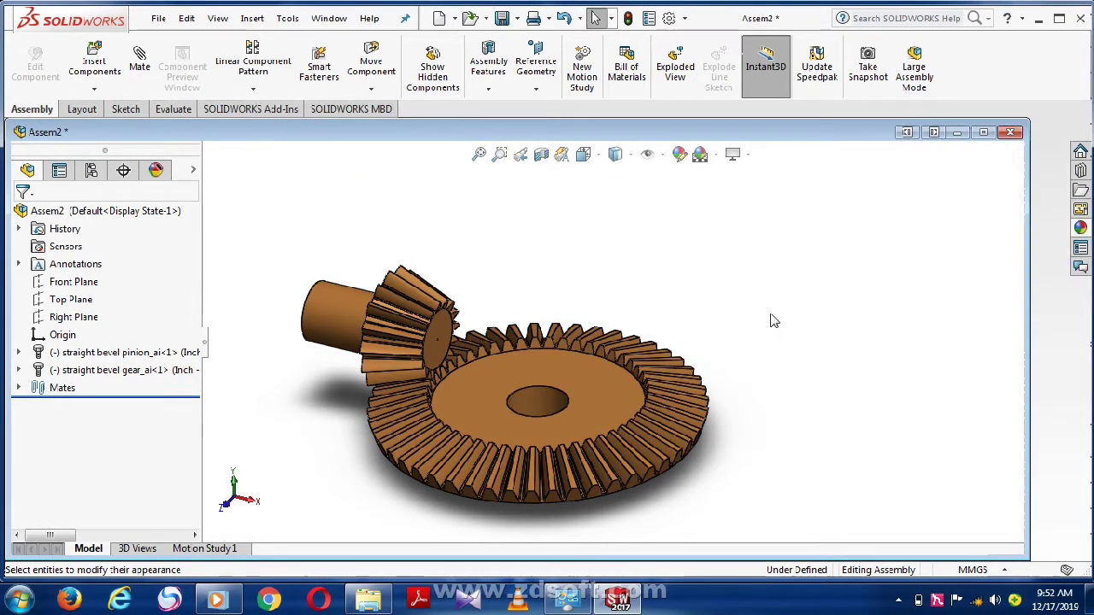
mouse_move(769, 321)
middle_down()
mouse_move(739, 296)
mouse_move(775, 307)
middle_up()
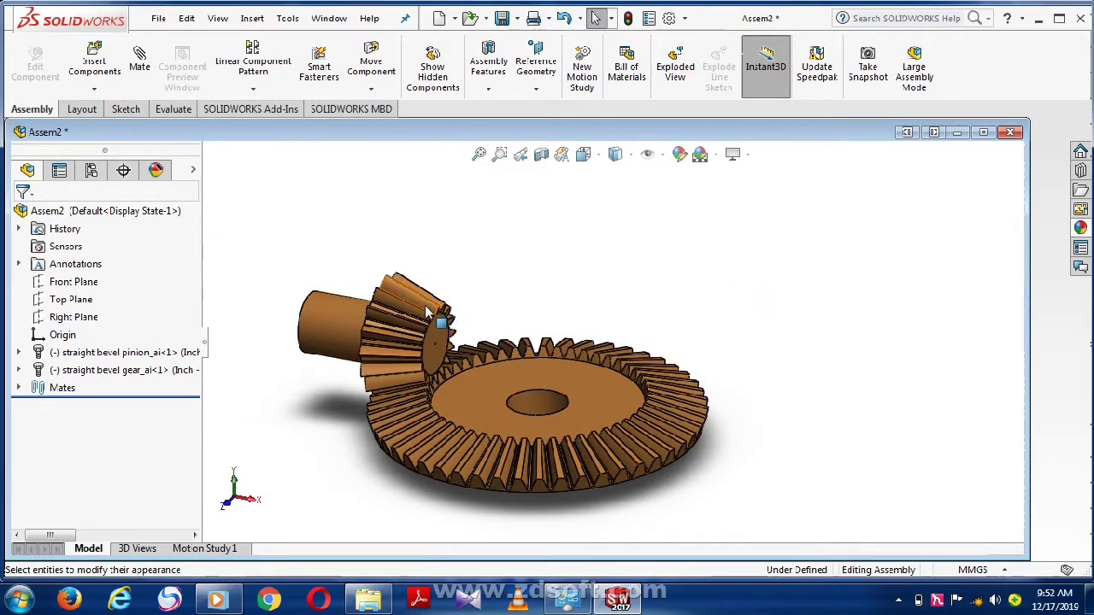
mouse_move(389, 374)
mouse_down()
mouse_move(378, 407)
mouse_move(434, 415)
mouse_move(475, 378)
mouse_move(469, 315)
mouse_move(493, 251)
mouse_move(363, 273)
mouse_move(344, 385)
mouse_move(479, 330)
mouse_up()
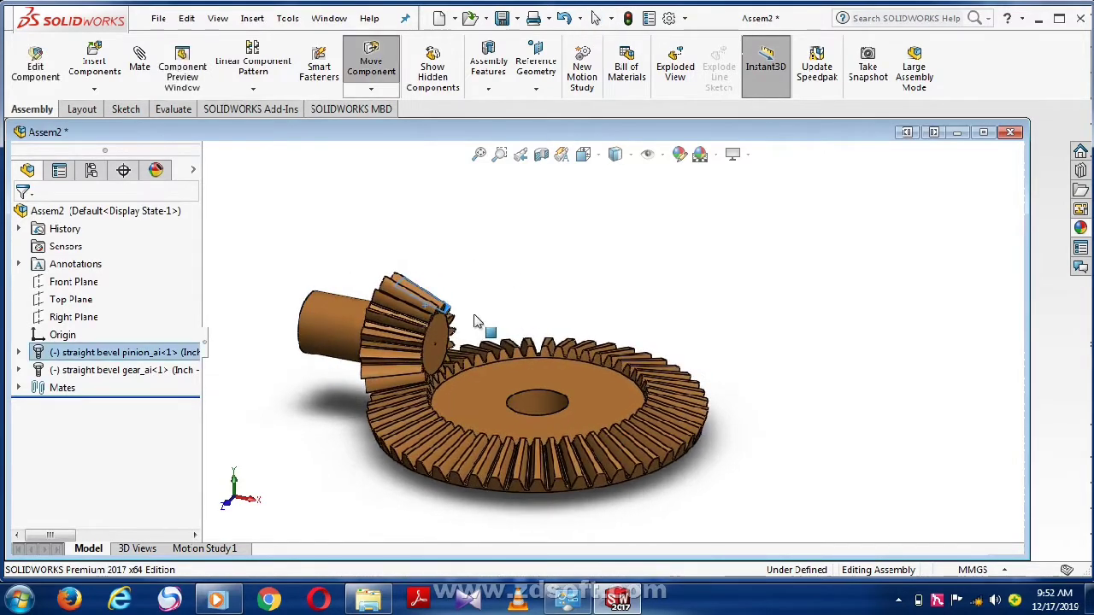
Switch to Motion Study 1 and expand its timeline below the model view
click(227, 552)
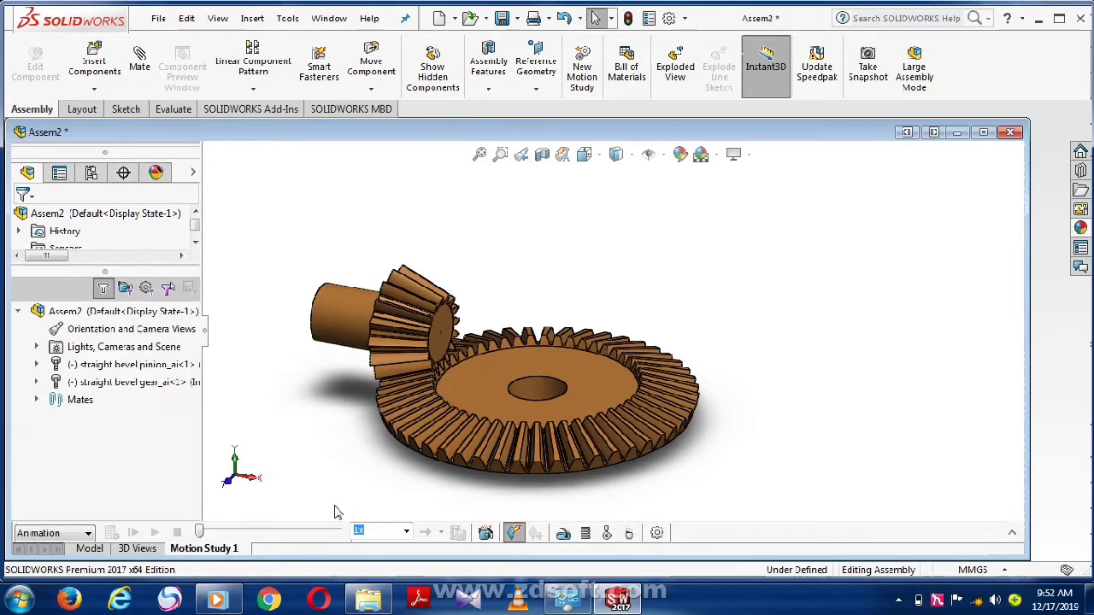
click(1013, 534)
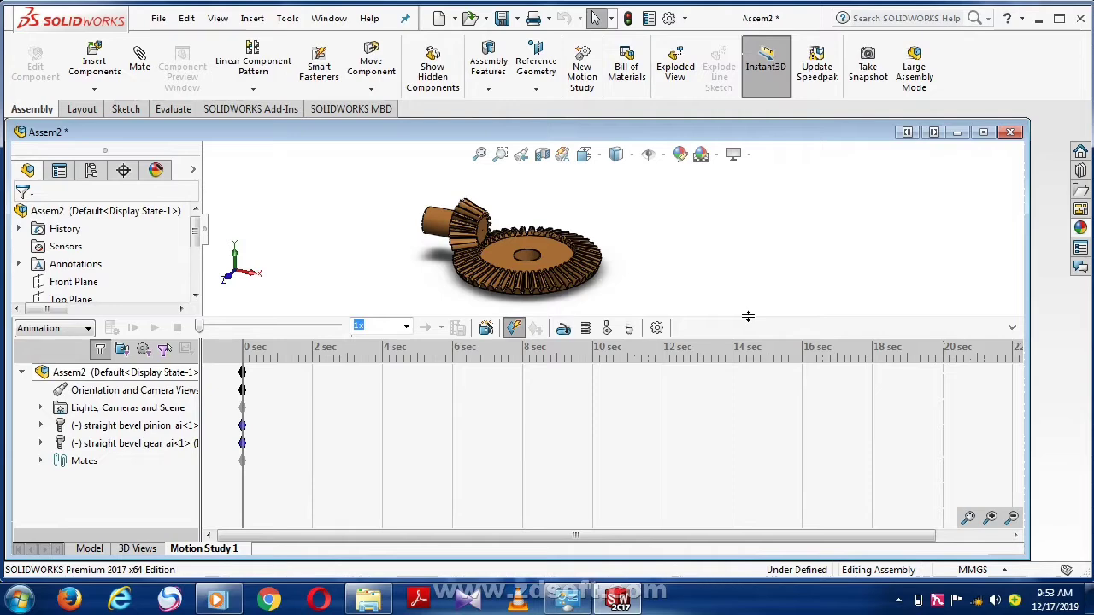
drag(748, 317, 734, 435)
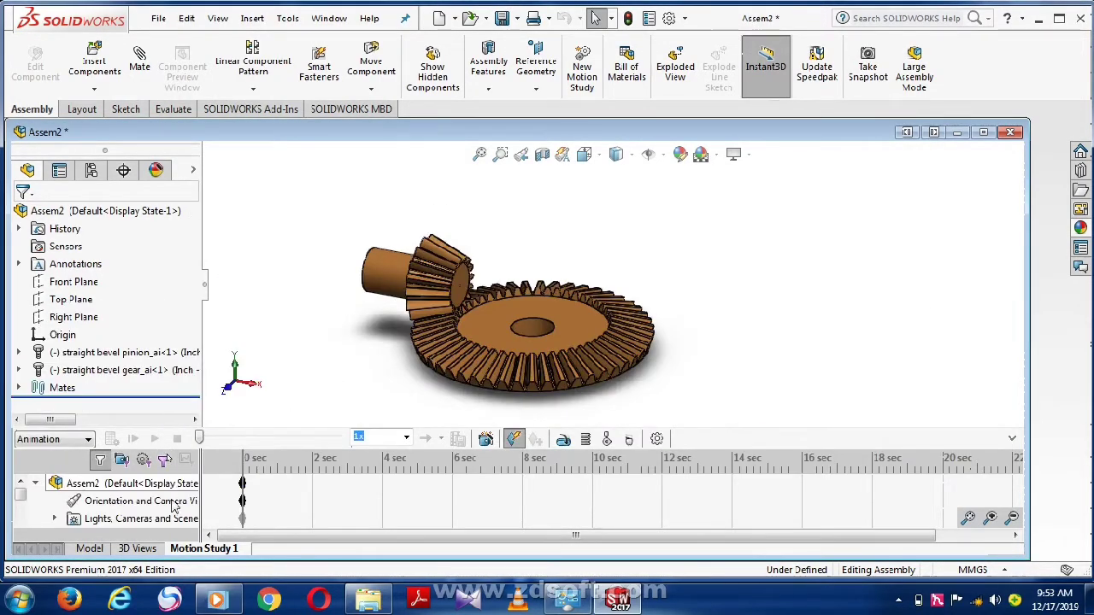
click(111, 484)
click(742, 408)
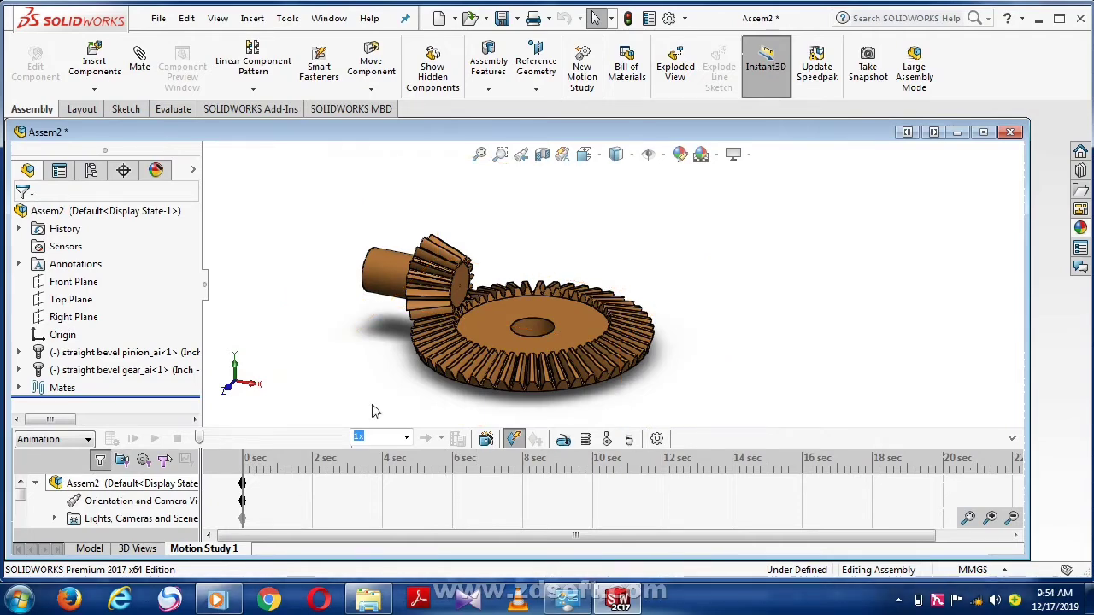
Keep the study type as Animation and start adding a motor
click(89, 440)
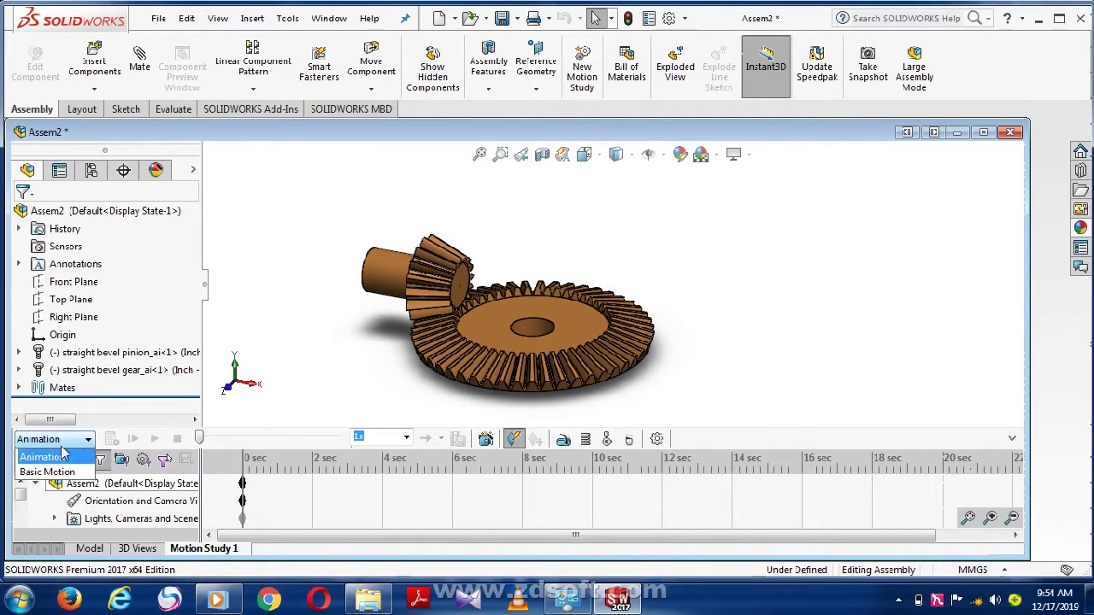
click(62, 462)
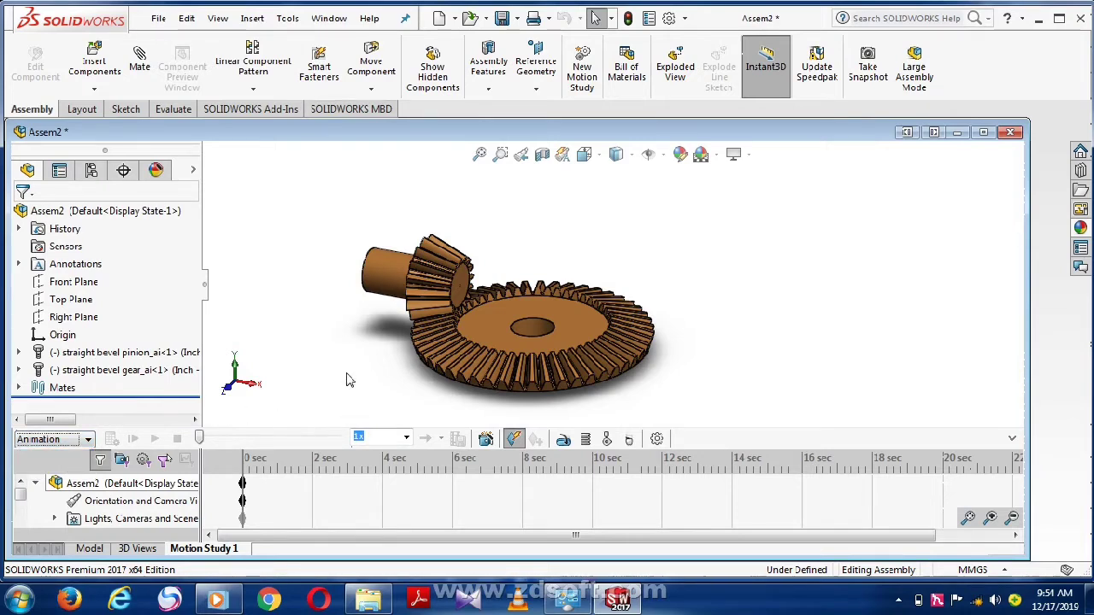
click(563, 439)
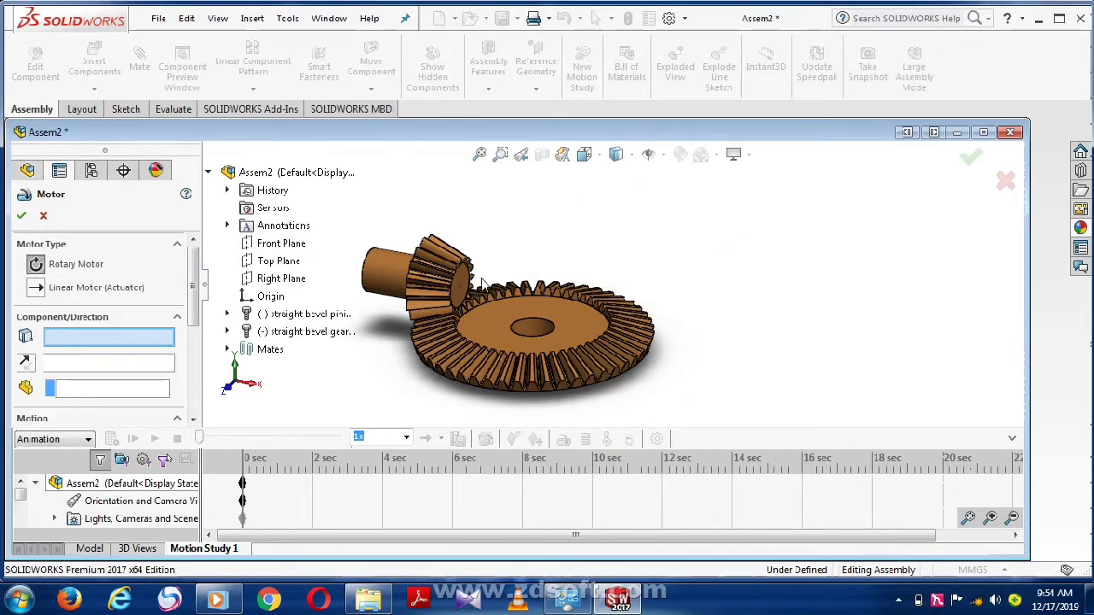
Pick the pinion's bore face as the rotary motor's location and direction
scroll(513, 273, down, 3)
scroll(553, 319, down, 3)
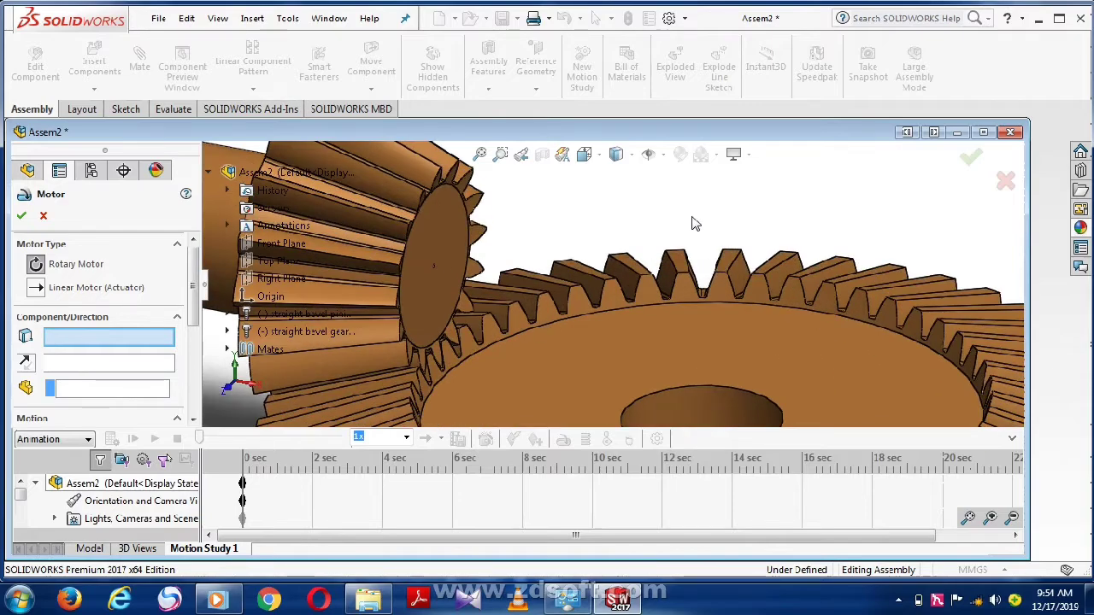
middle_drag(693, 224, 649, 237)
scroll(398, 289, down, 2)
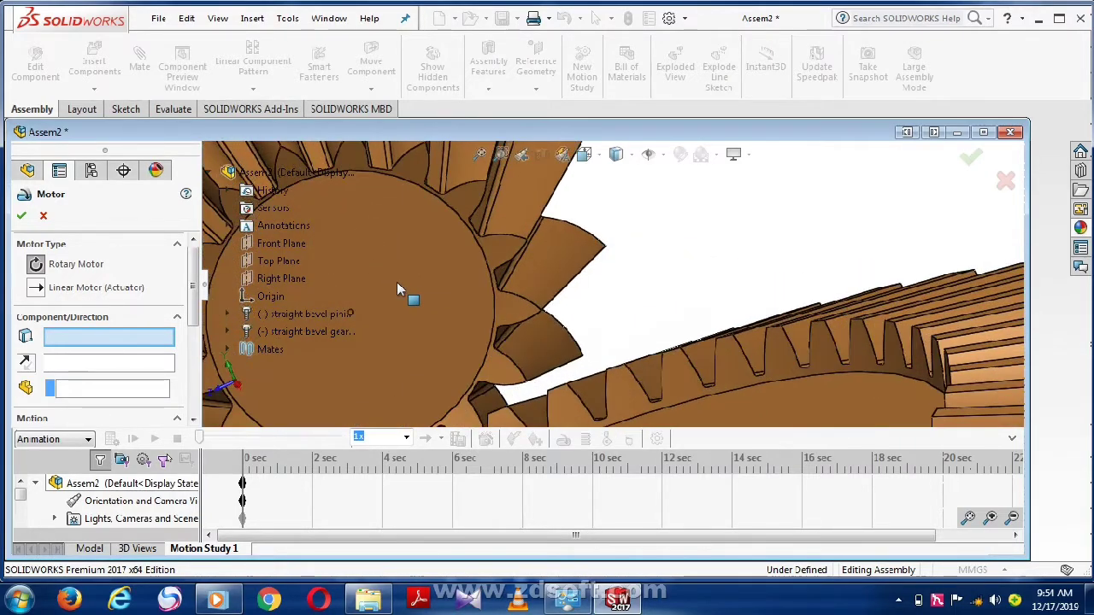
scroll(402, 292, down, 2)
scroll(791, 310, down, 3)
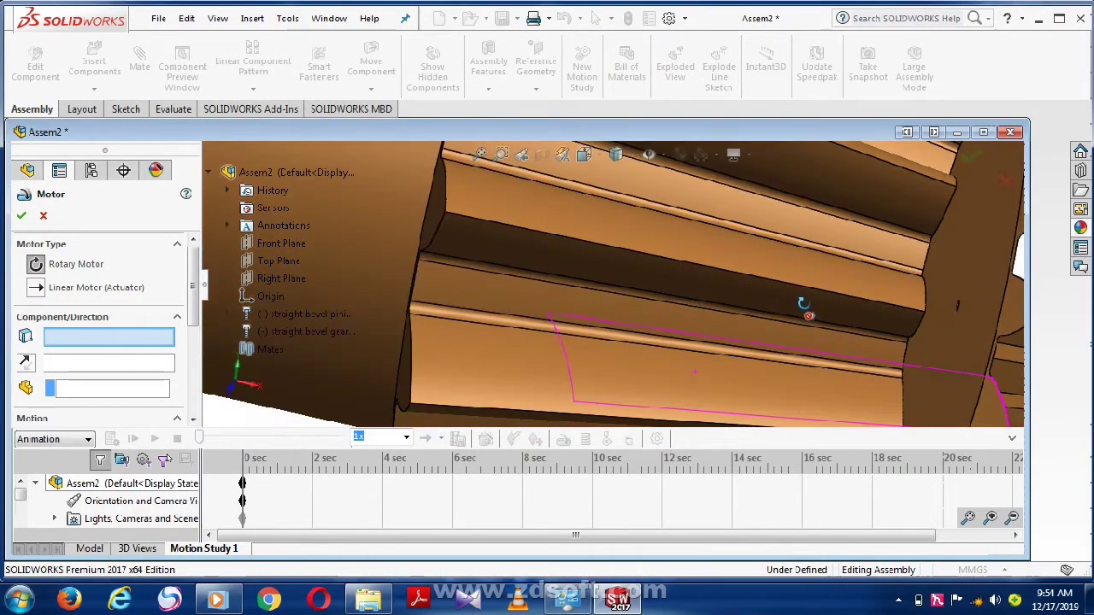
middle_drag(803, 304, 771, 310)
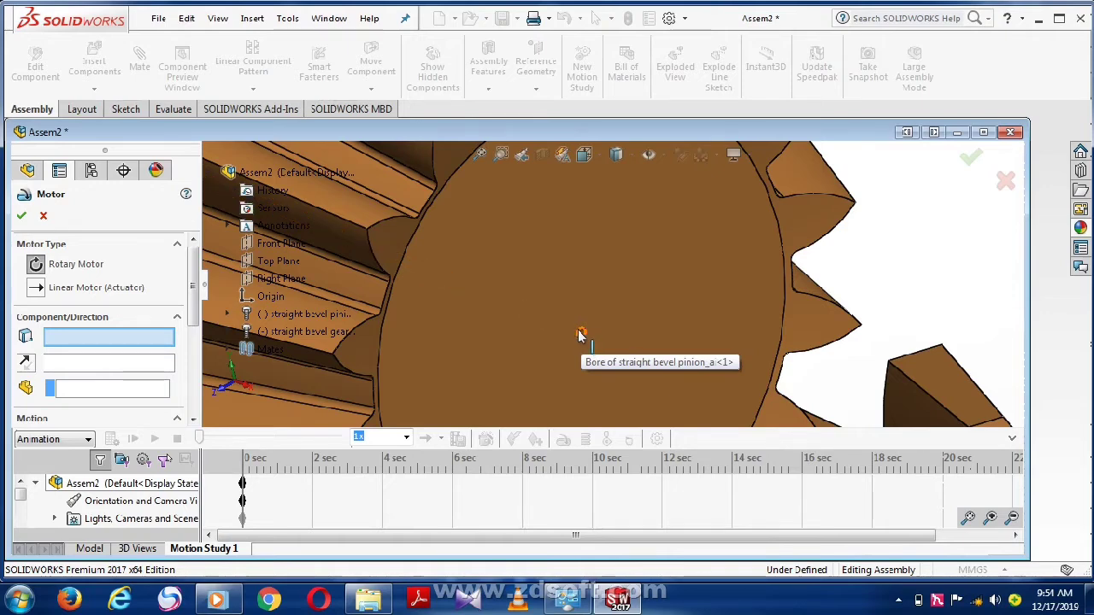
scroll(584, 332, down, 5)
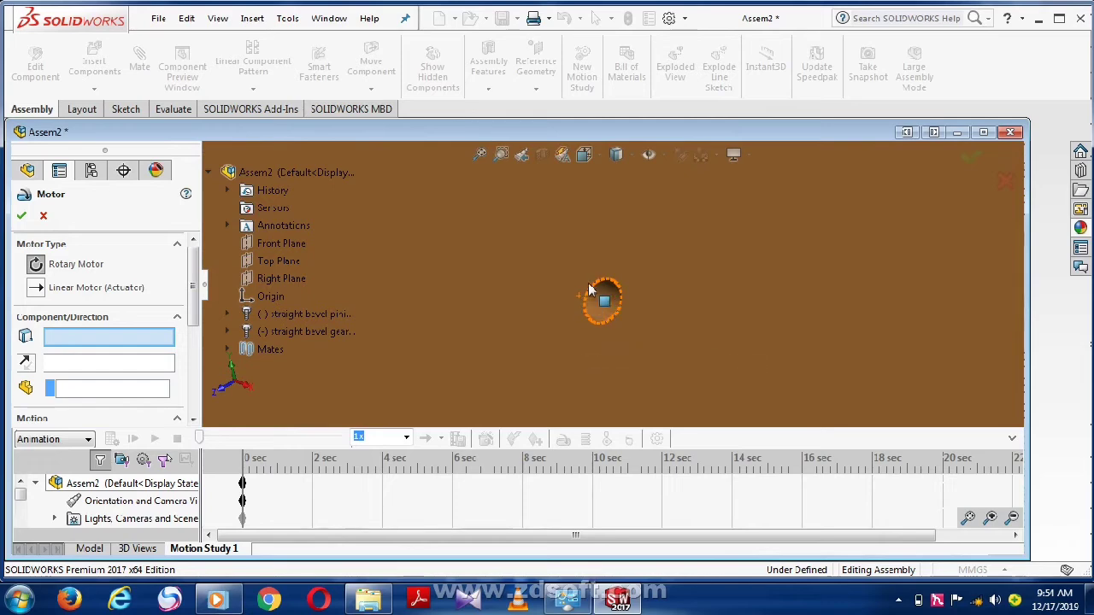
middle_drag(564, 281, 608, 296)
click(609, 304)
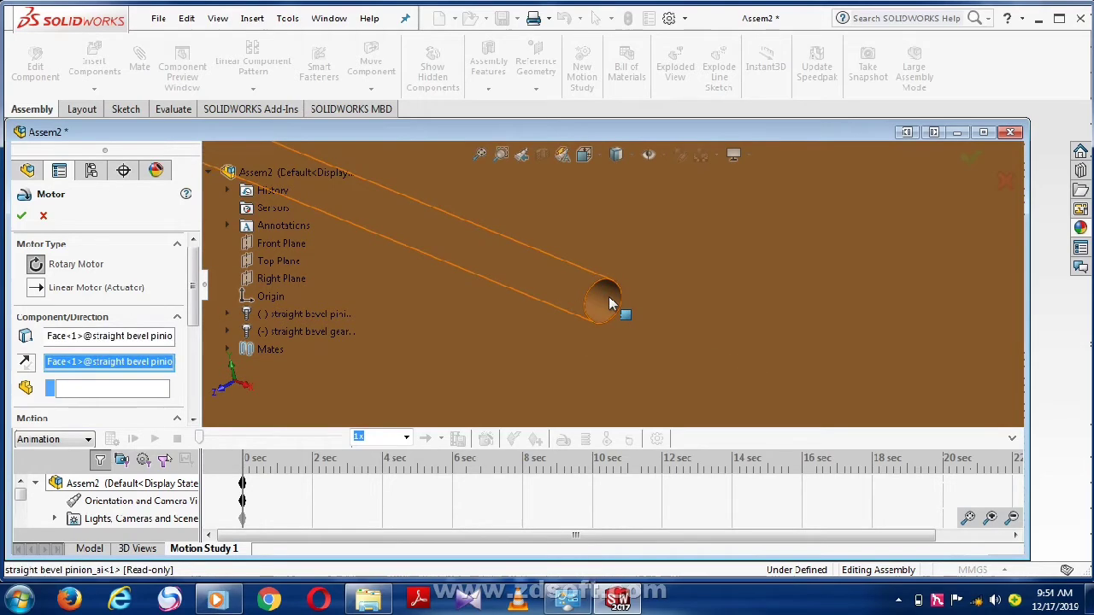
Set the motor to a constant speed of 200 RPM and confirm it
scroll(517, 351, down, 1)
scroll(636, 299, up, 2)
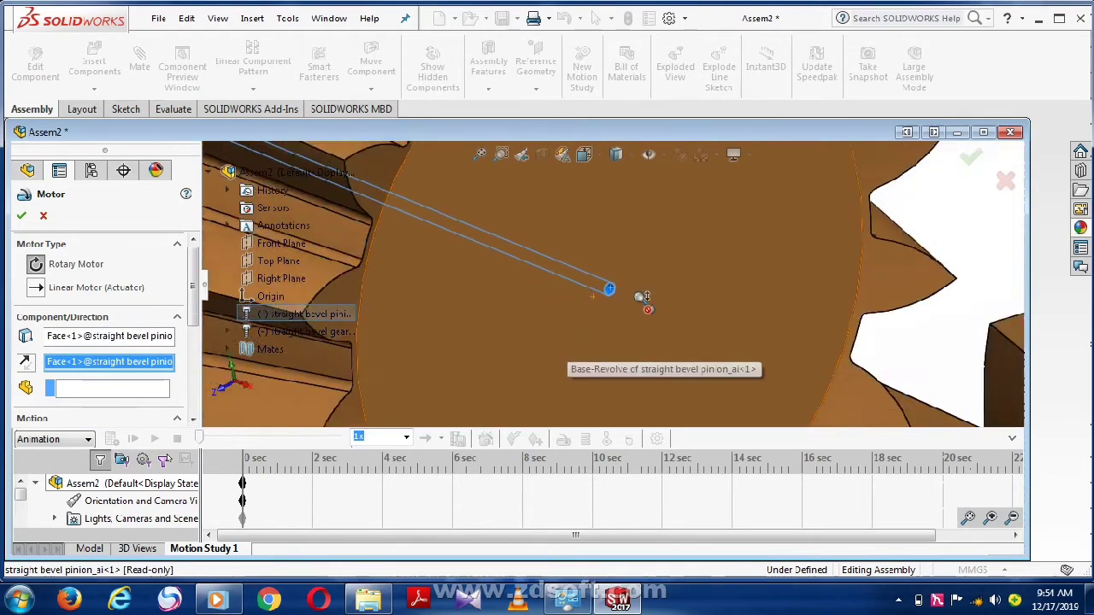
scroll(640, 304, up, 2)
scroll(645, 312, up, 3)
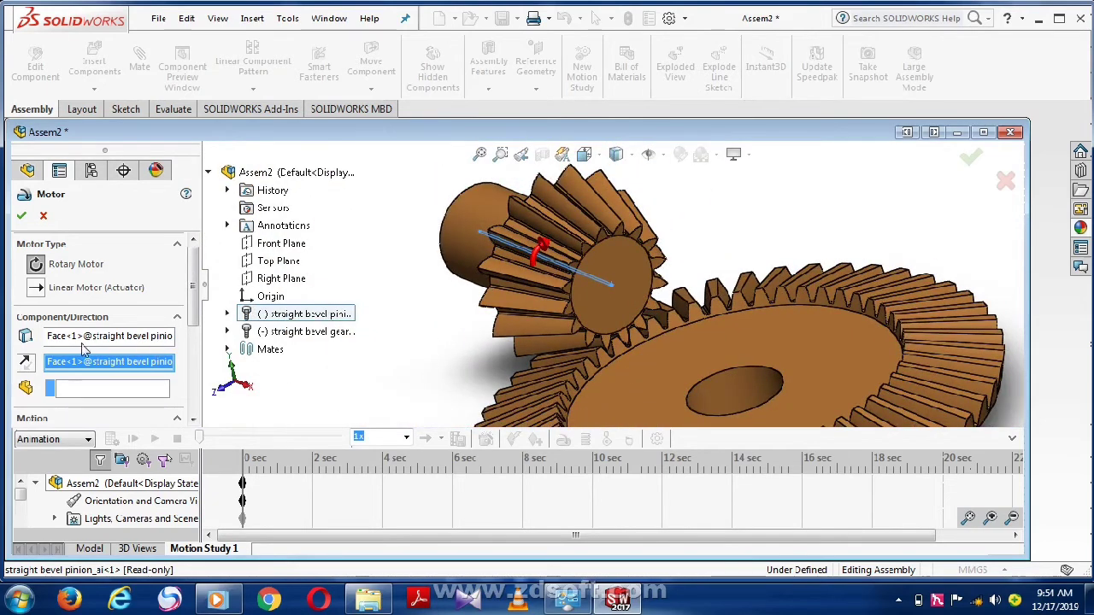
scroll(194, 304, down, 3)
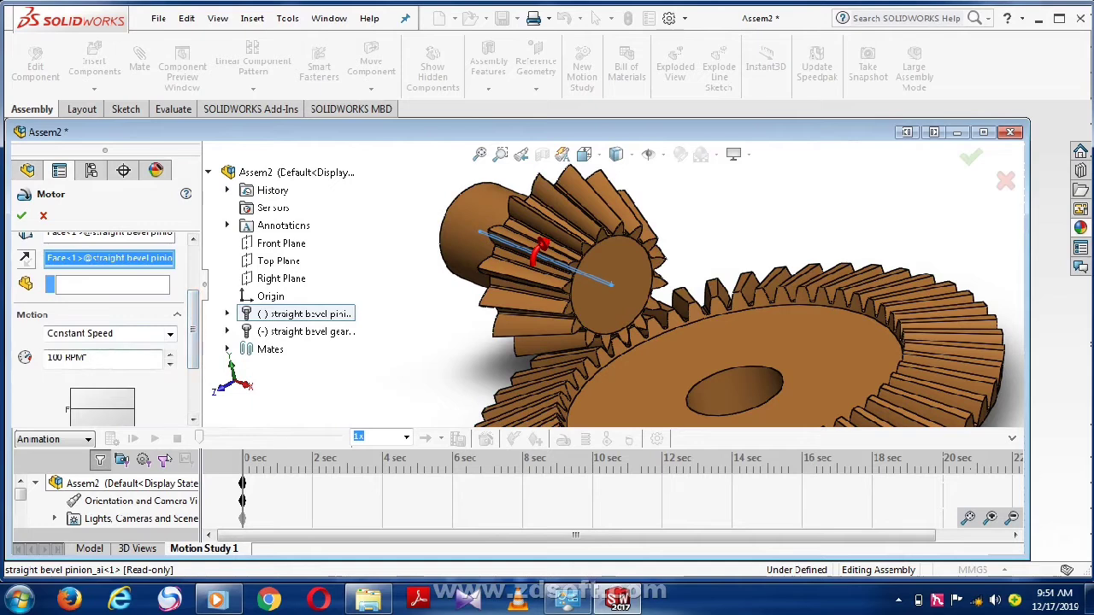
double_click(75, 357)
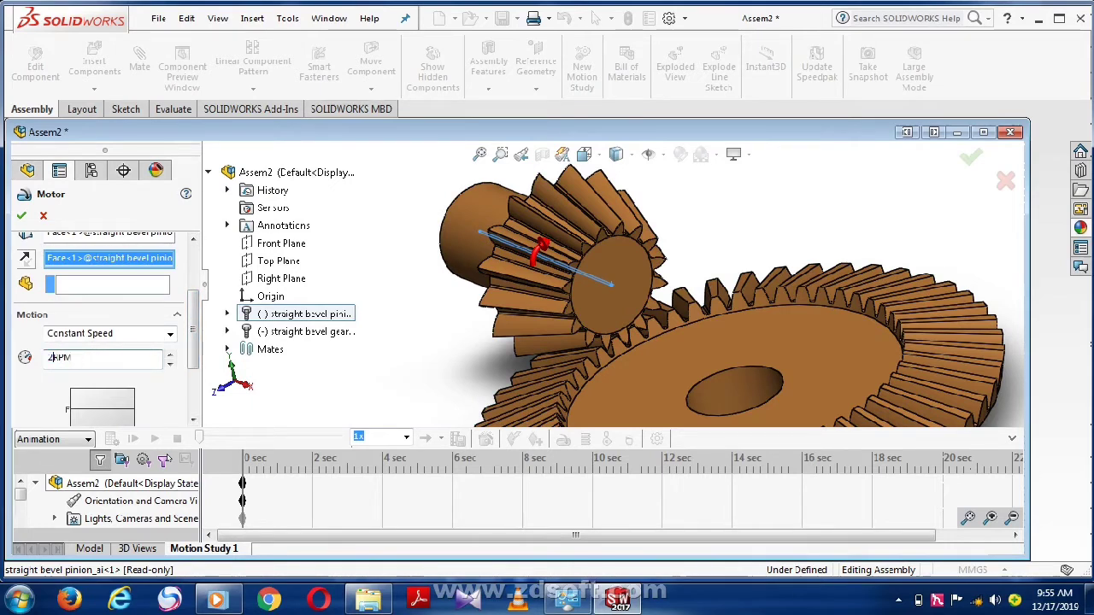
text(00)
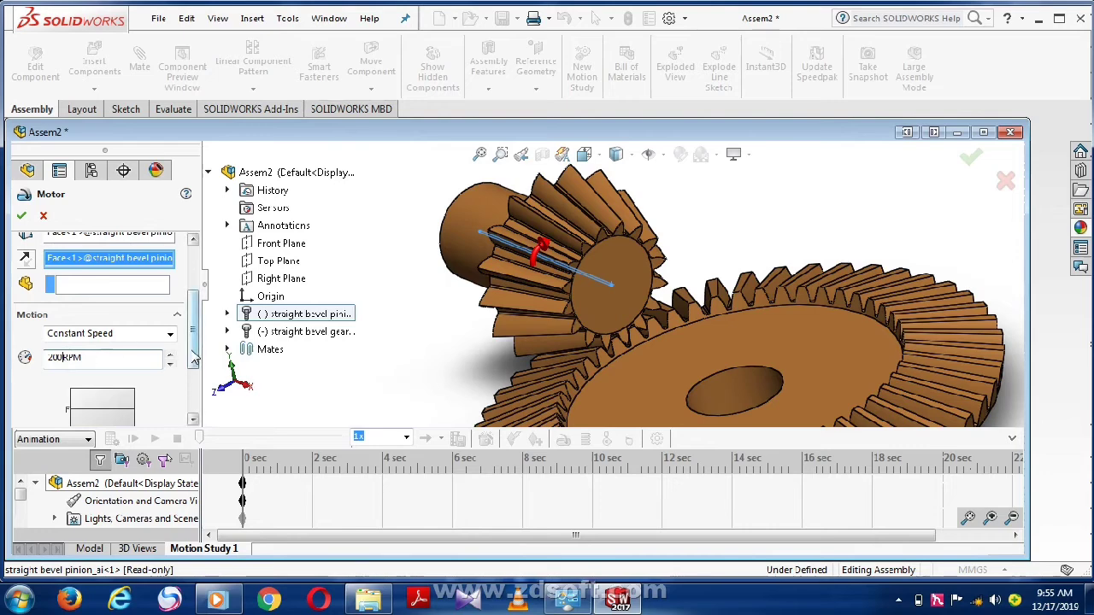
mouse_move(192, 367)
mouse_down()
mouse_move(190, 412)
mouse_move(194, 306)
mouse_up()
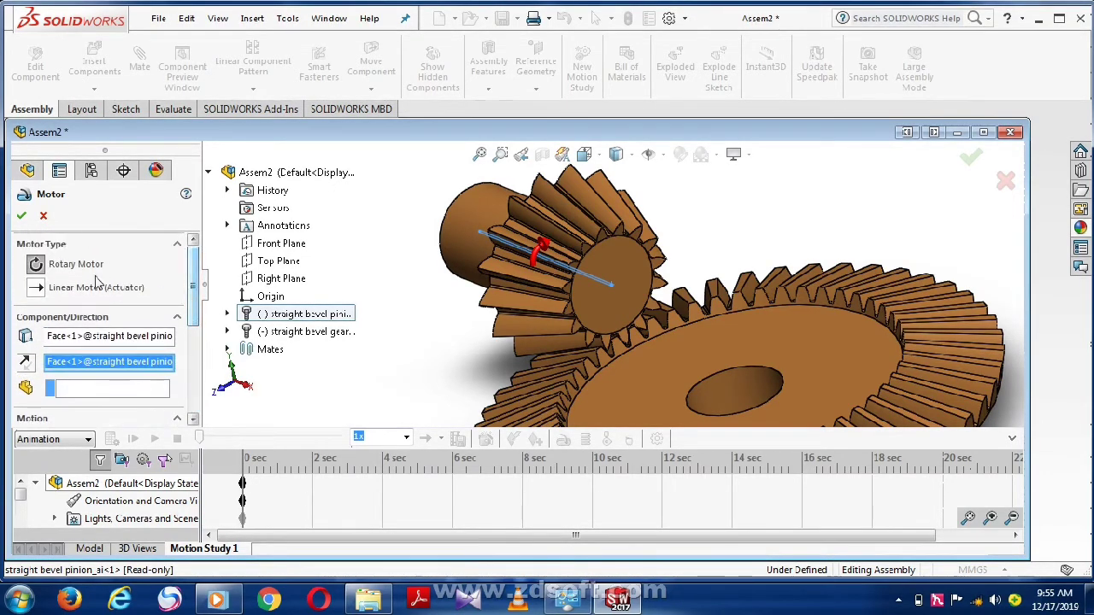
click(22, 215)
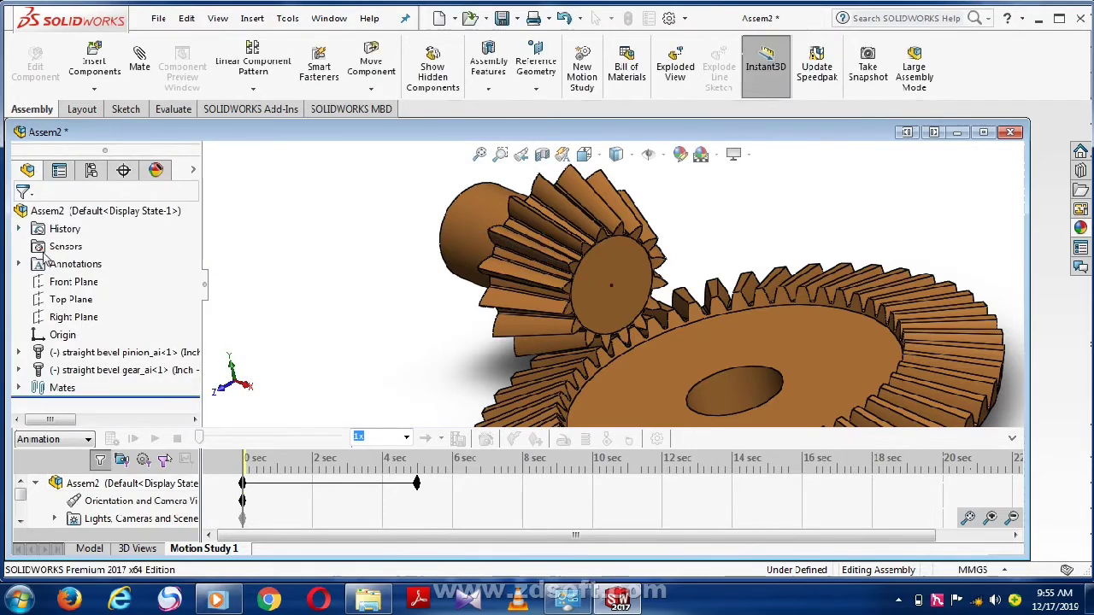
Extend the study end time to about 15 seconds and keep 30 fps in Motion Study Properties
key(f)
scroll(562, 376, up, 3)
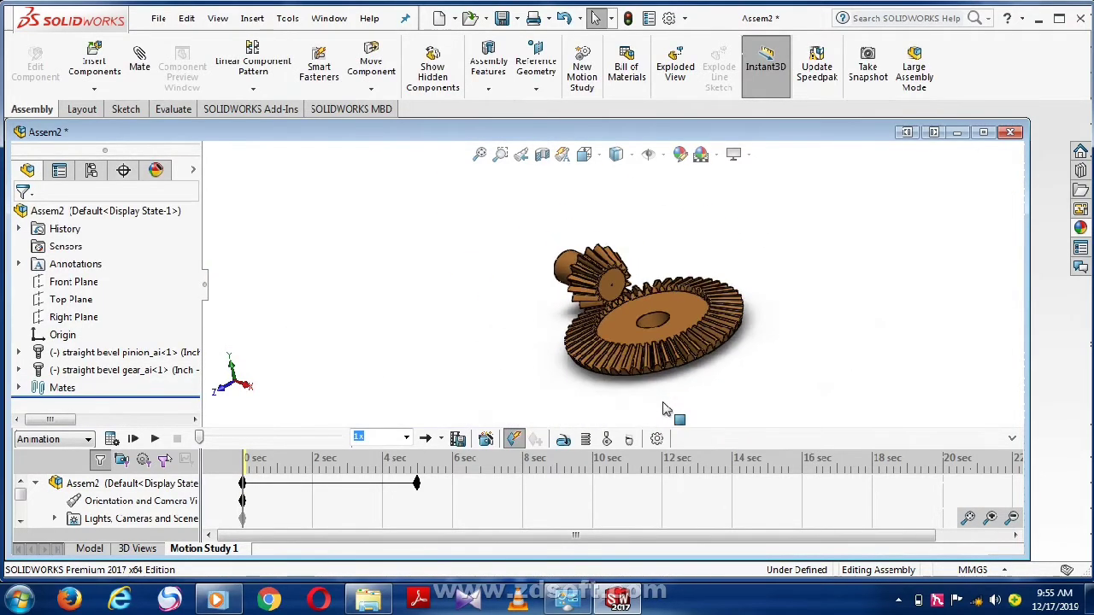
click(243, 484)
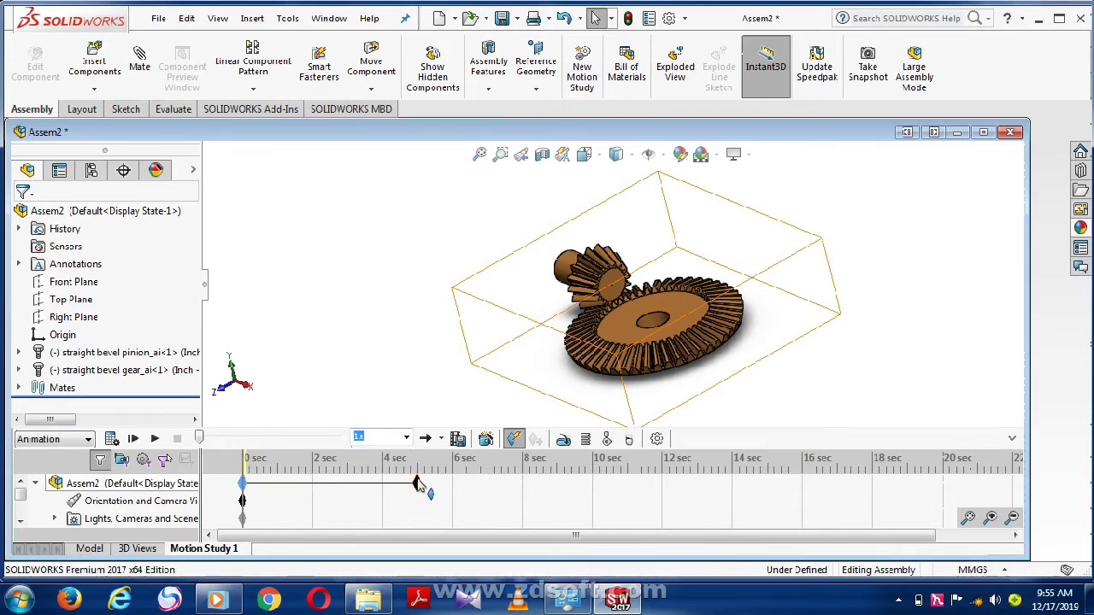
drag(417, 484, 800, 483)
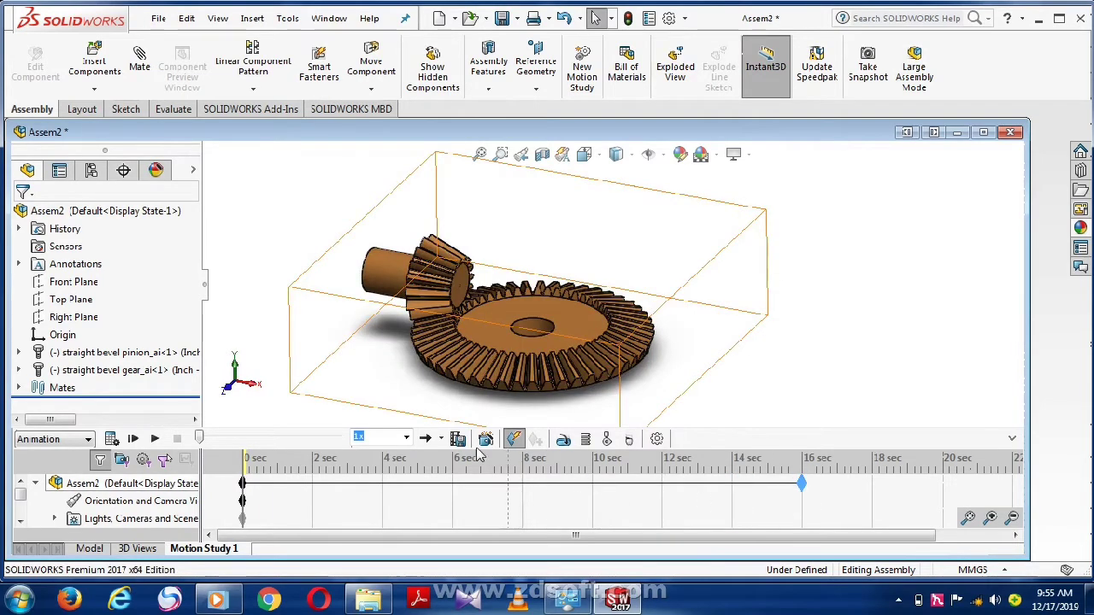
click(816, 413)
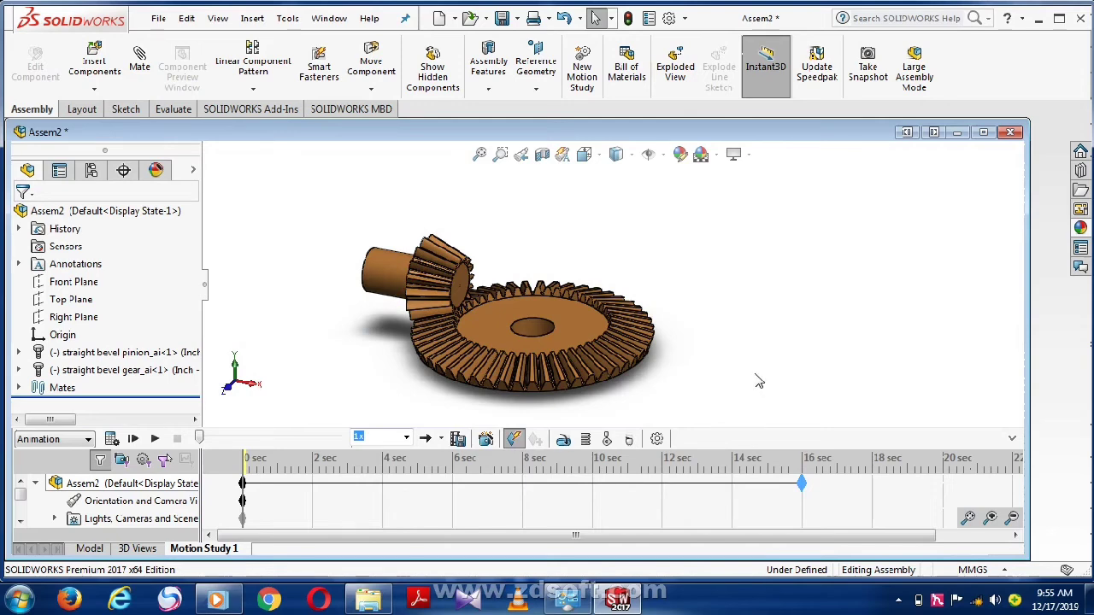
click(656, 439)
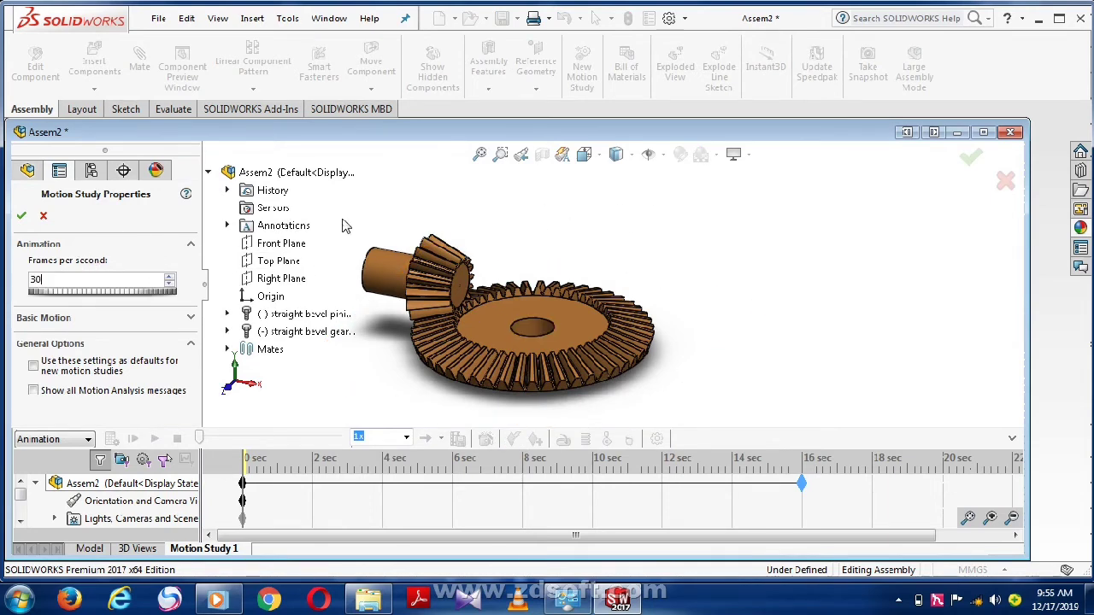
click(22, 217)
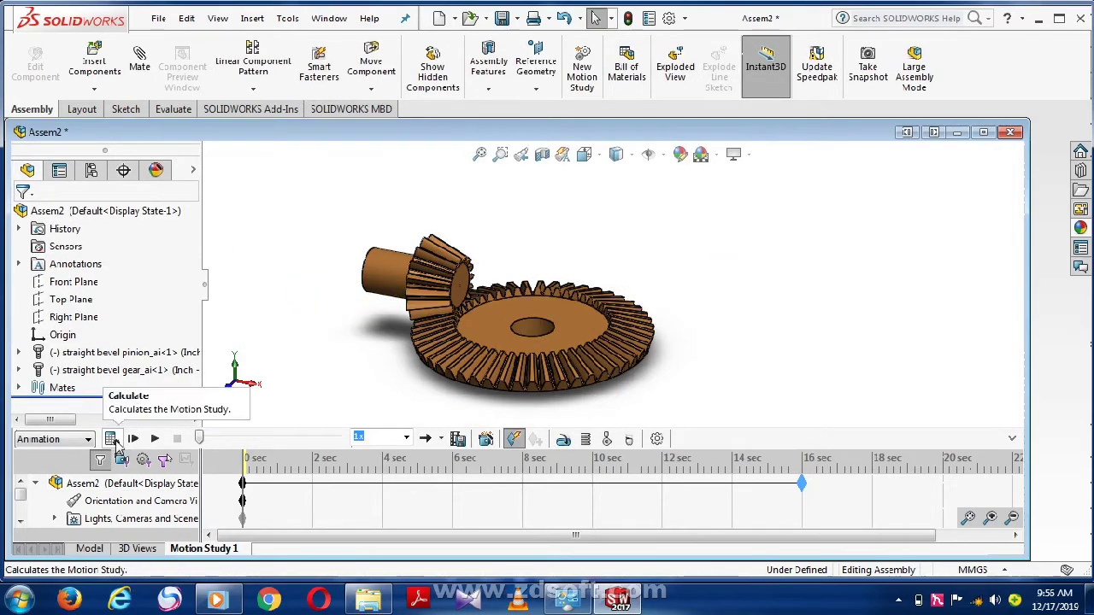
Calculate Motion Study 1 for the rotary-motor-driven pinion and bevel gear
click(111, 439)
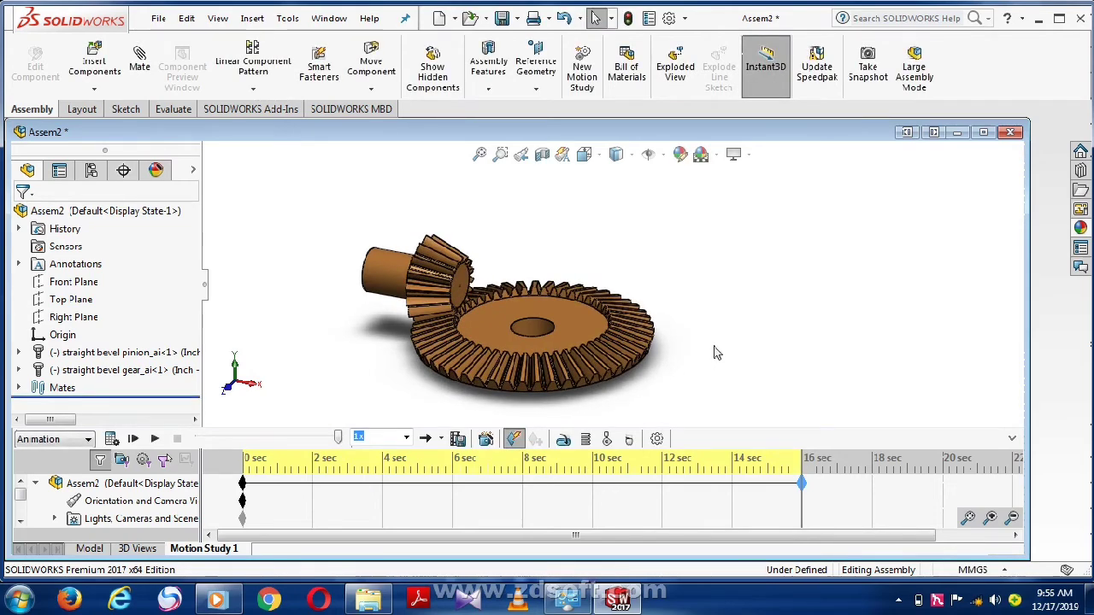
scroll(716, 352, down, 2)
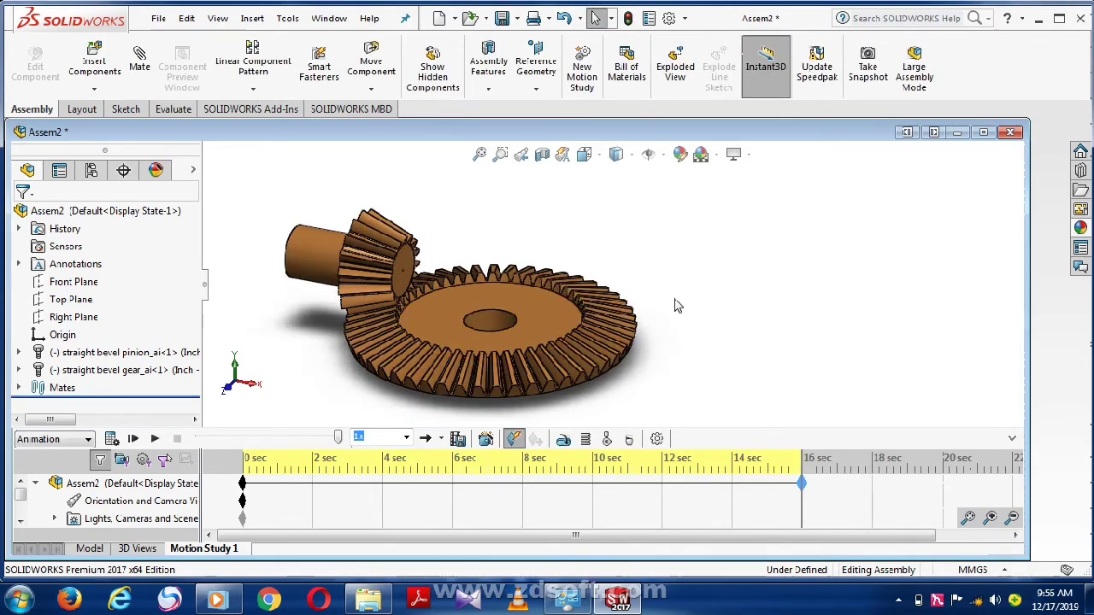
mouse_move(686, 299)
middle_down()
mouse_move(661, 299)
mouse_move(675, 299)
middle_up()
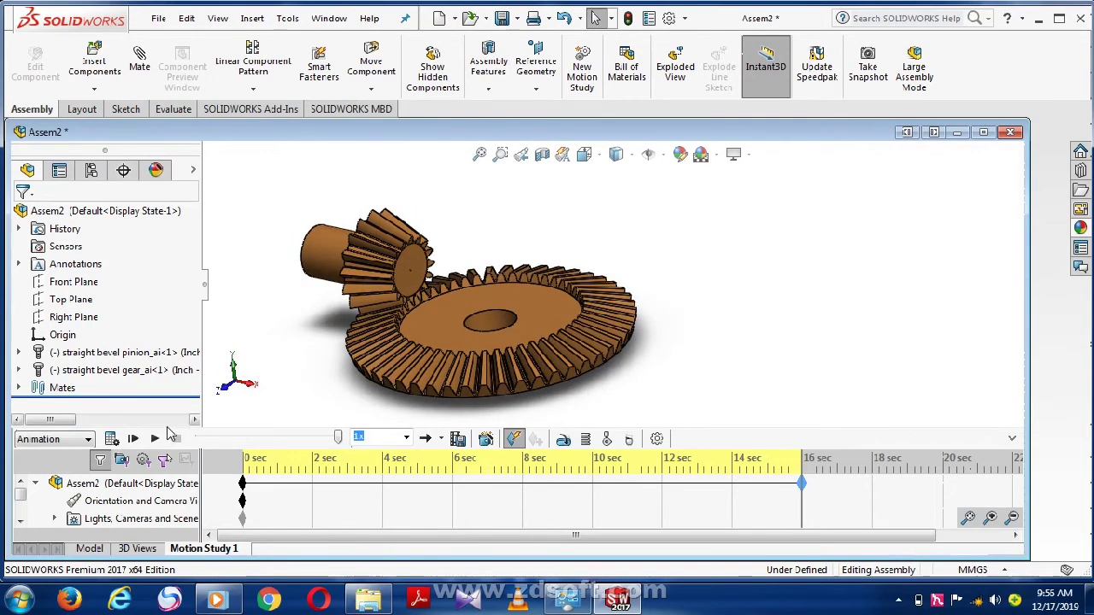
Play the calculated animation with the MotionManager collapsed, zooming in on the turning gears
click(155, 438)
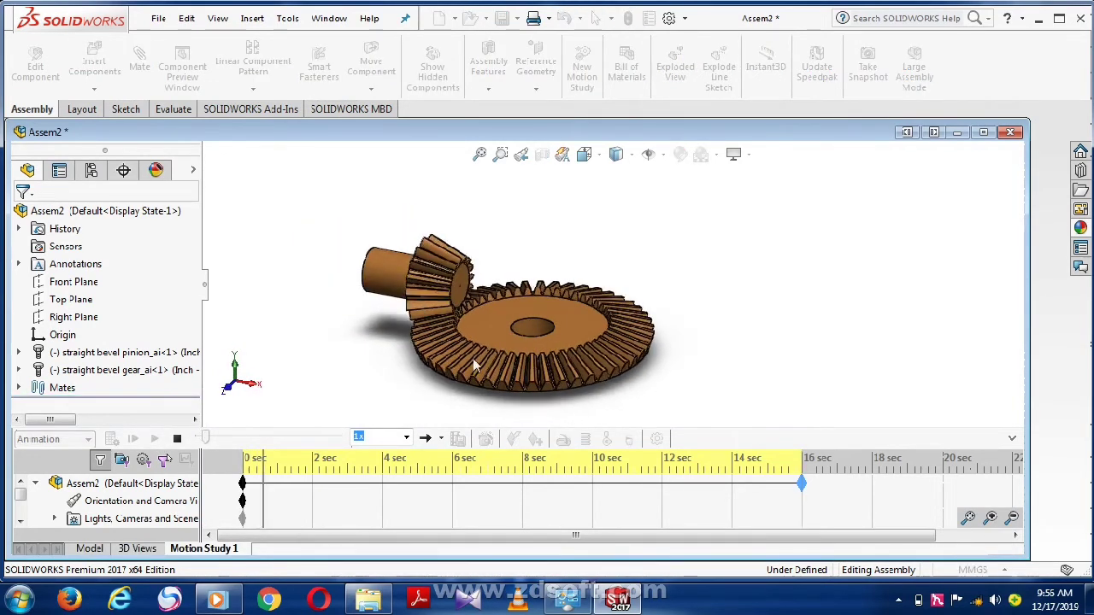
click(1012, 439)
scroll(547, 390, down, 2)
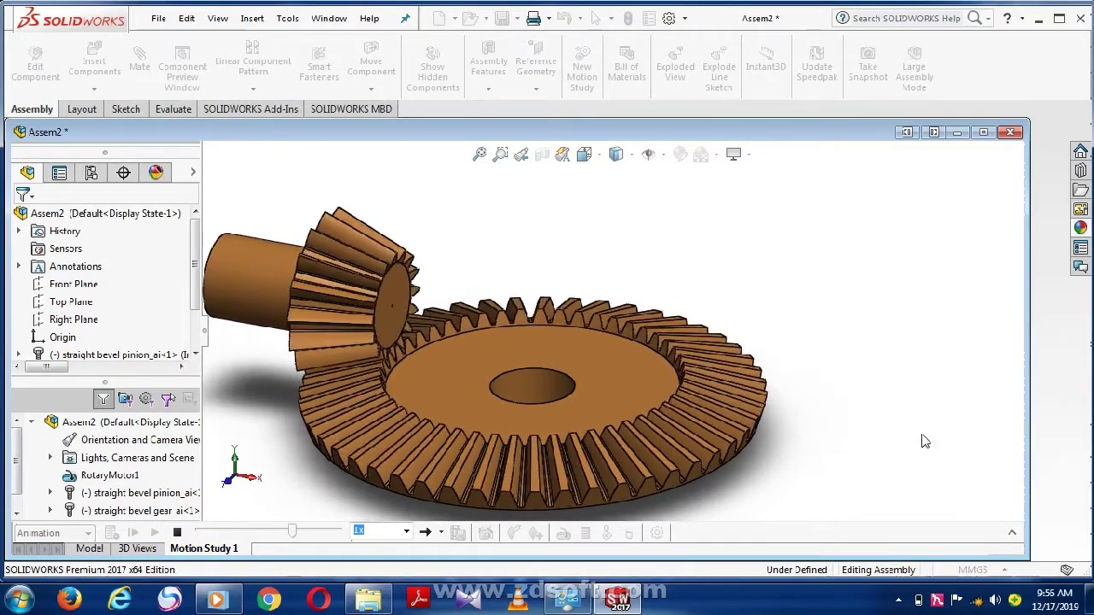
scroll(795, 398, up, 2)
scroll(791, 395, up, 1)
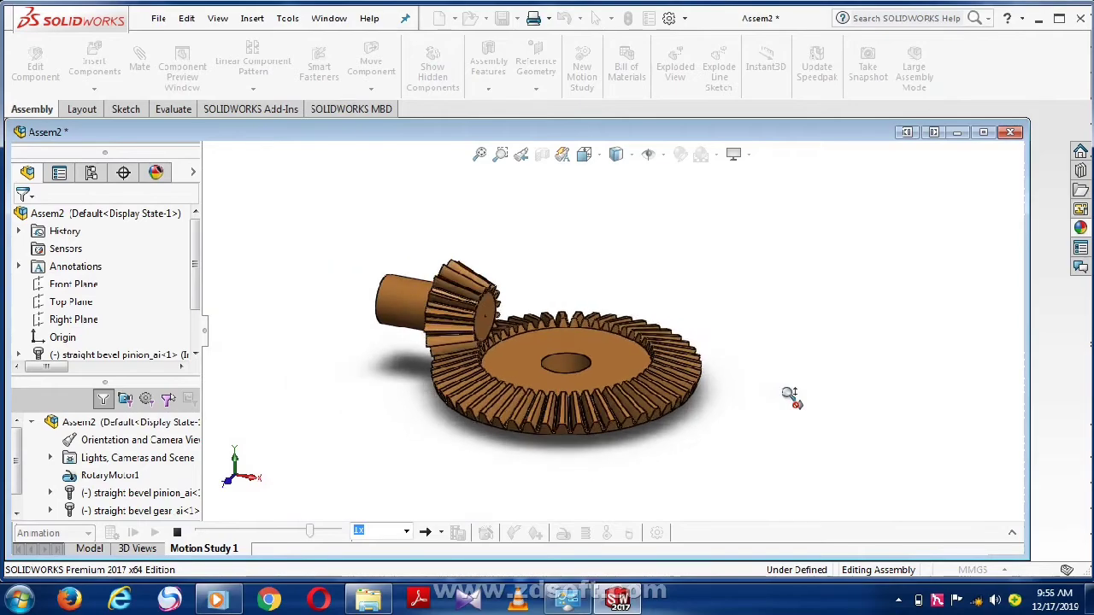